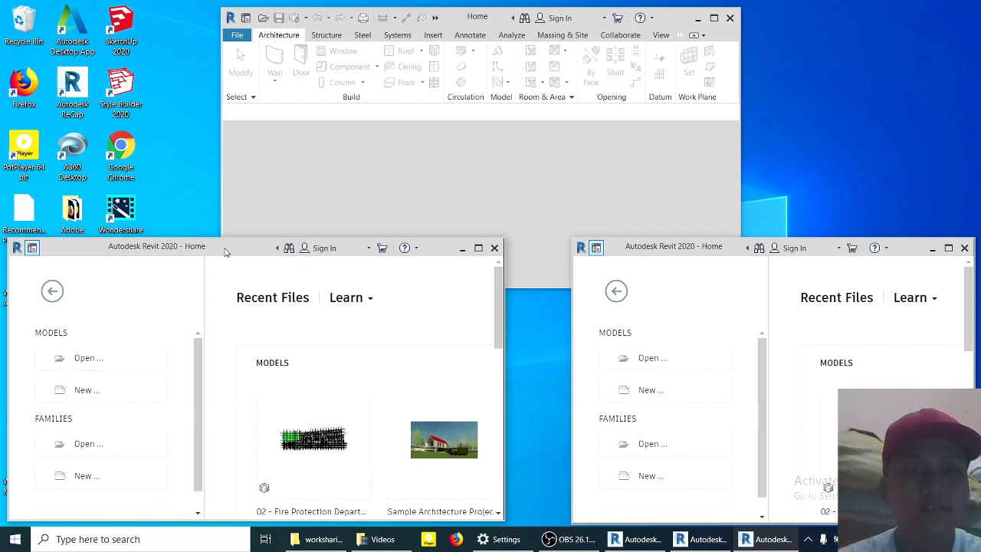
- Move the two Home windows aside and bring the main Revit project window to the front
mouse_move(226, 251)
left_mouse_down()
mouse_move(218, 247)
mouse_move(231, 243)
left_mouse_up()
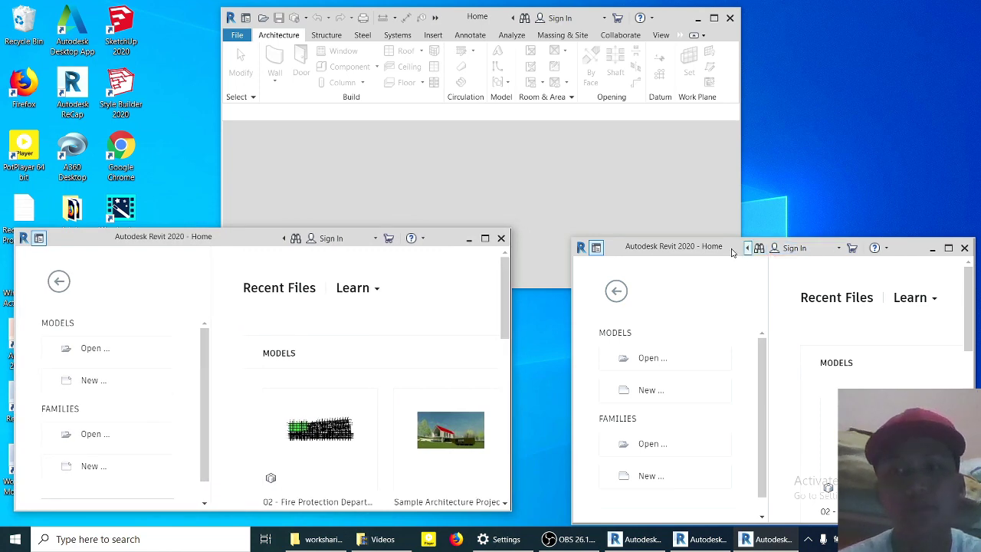
left_click_drag(710, 249, 697, 243)
left_click_drag(474, 22, 465, 23)
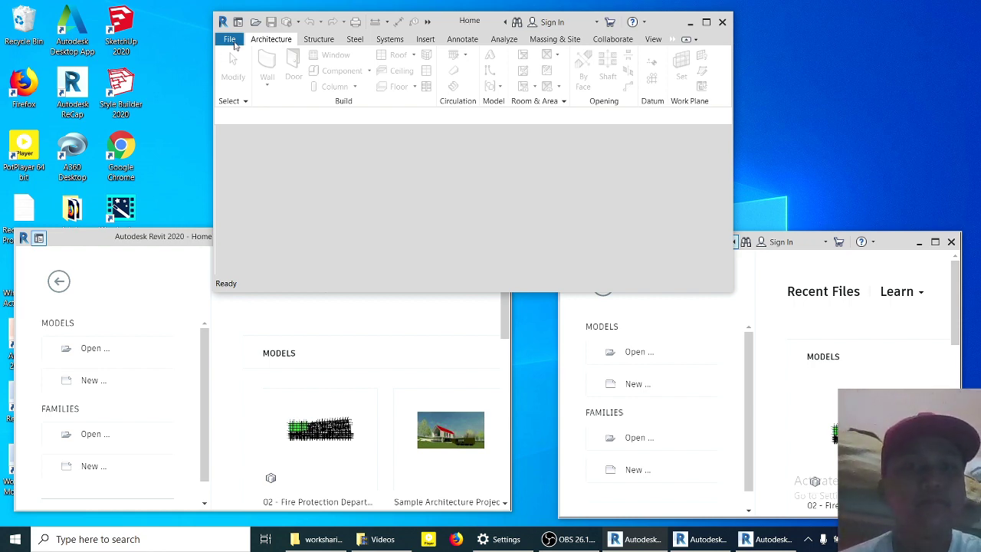
- Set the Revit username to Central in Options
left_click(230, 40)
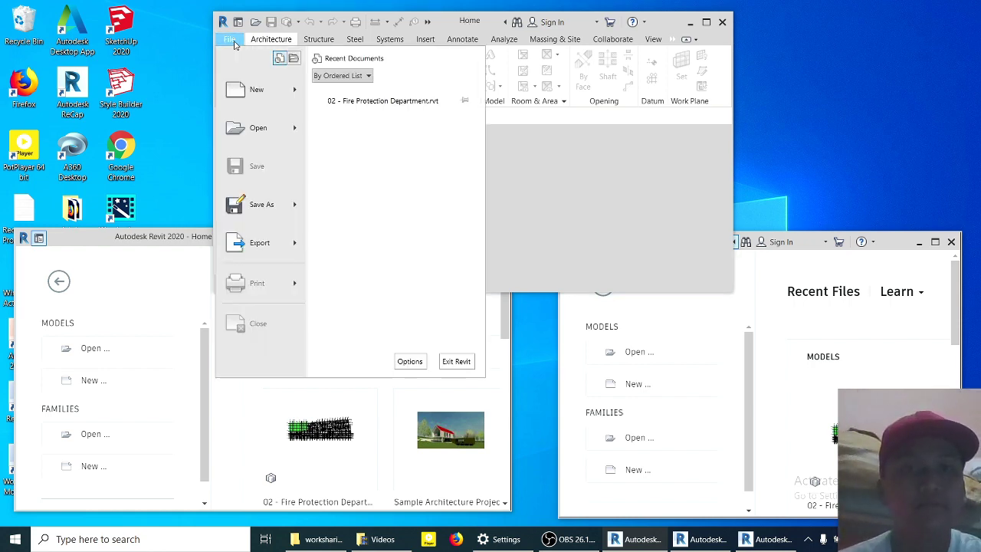
left_click(411, 363)
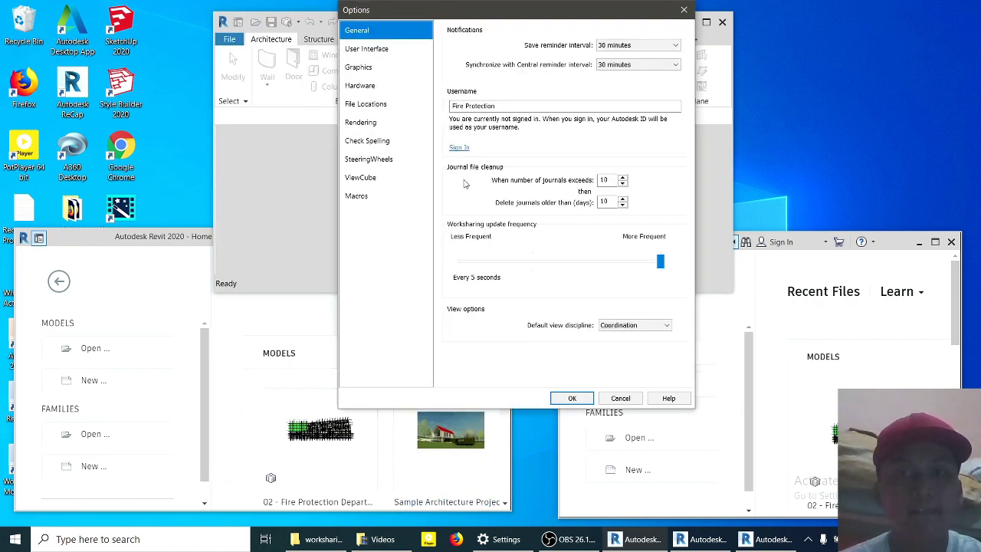
key("Tab")
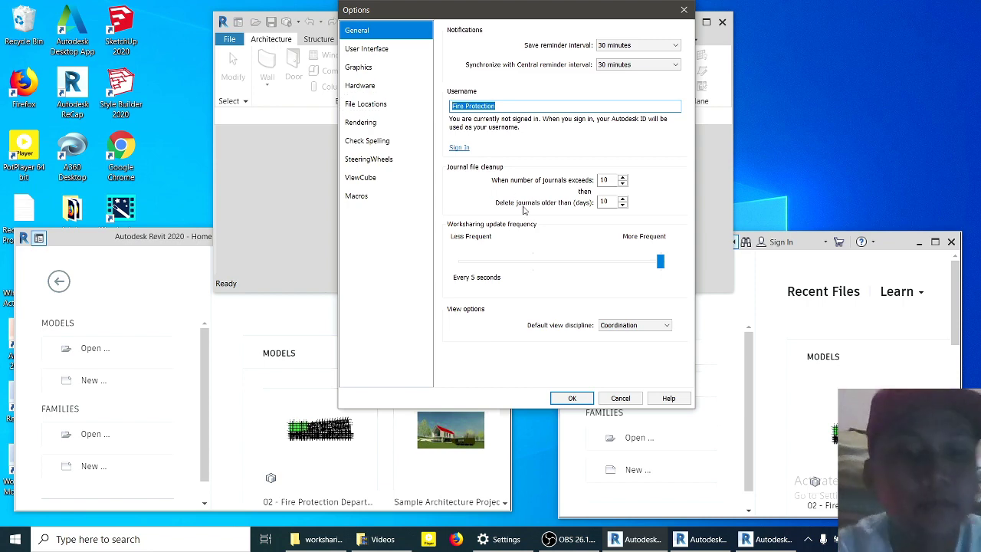
type("Ce")
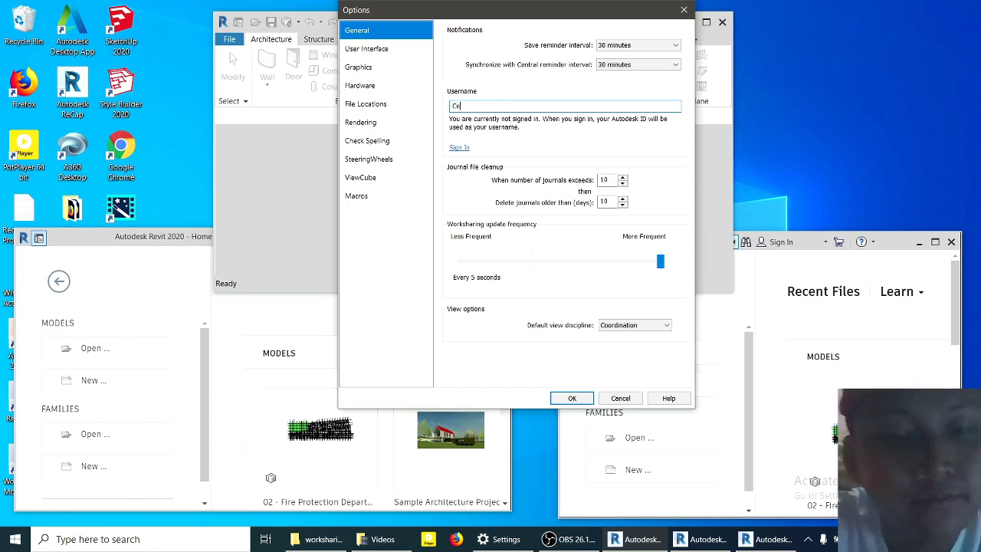
type("ntral")
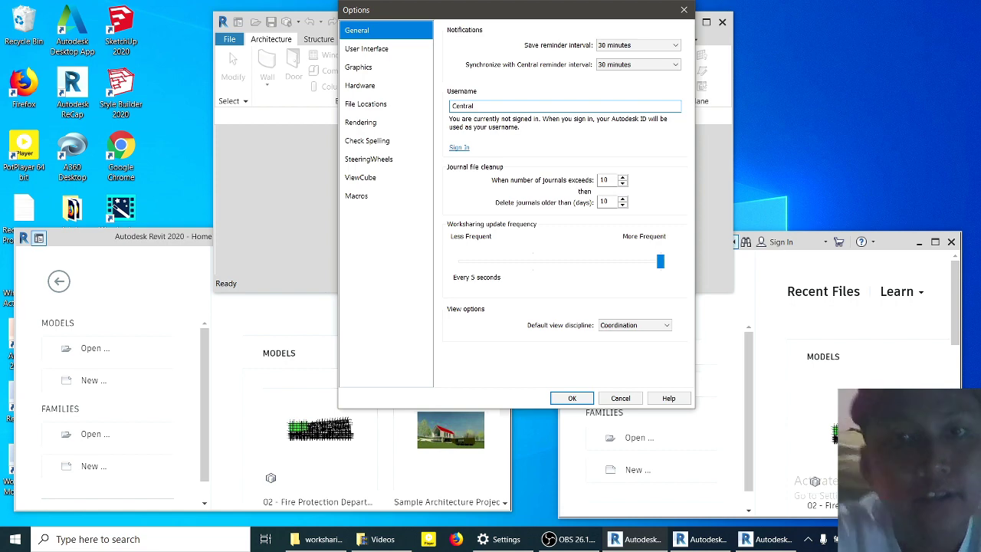
- Set the default user files path to Desktop\worksharing\_Server and apply the options
left_click(402, 105)
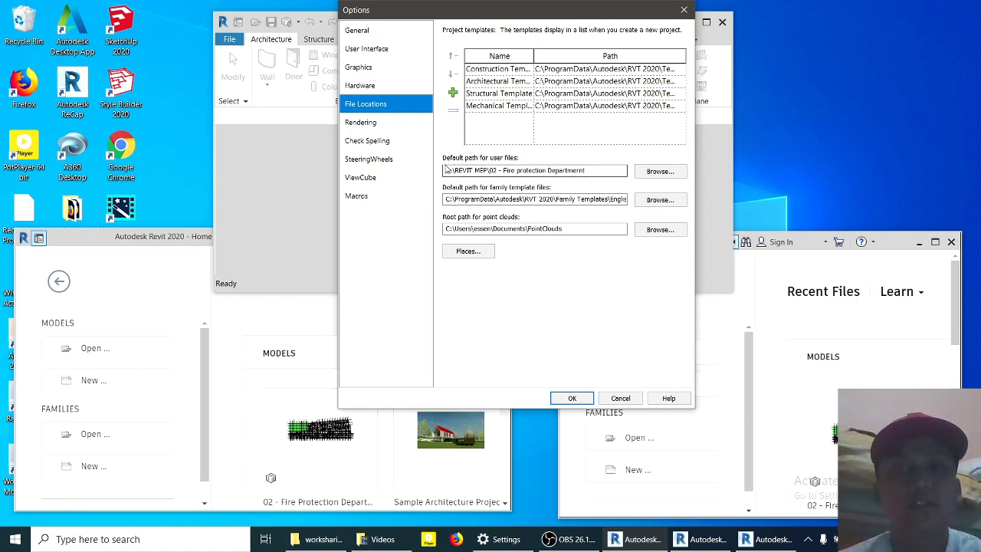
left_click(660, 174)
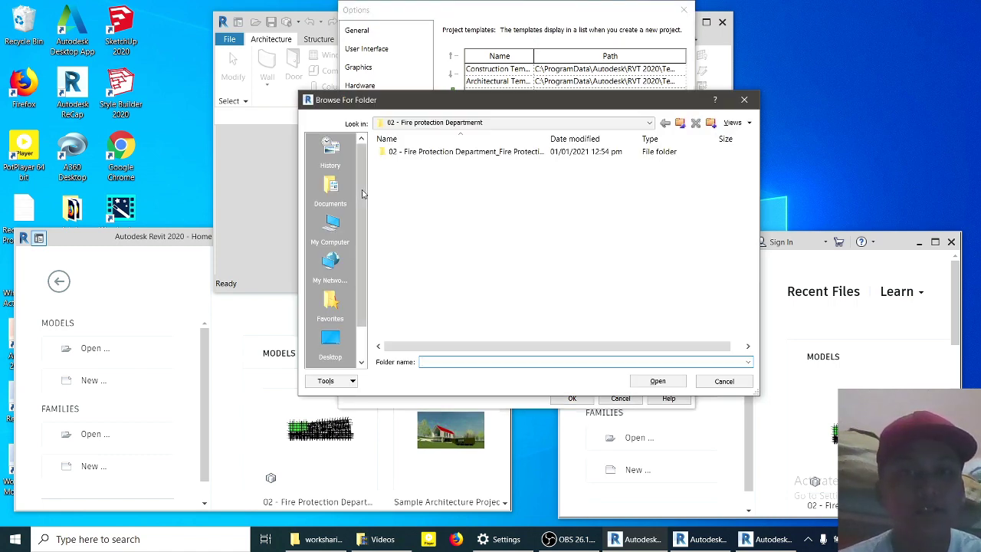
left_click(336, 227)
left_click(416, 176)
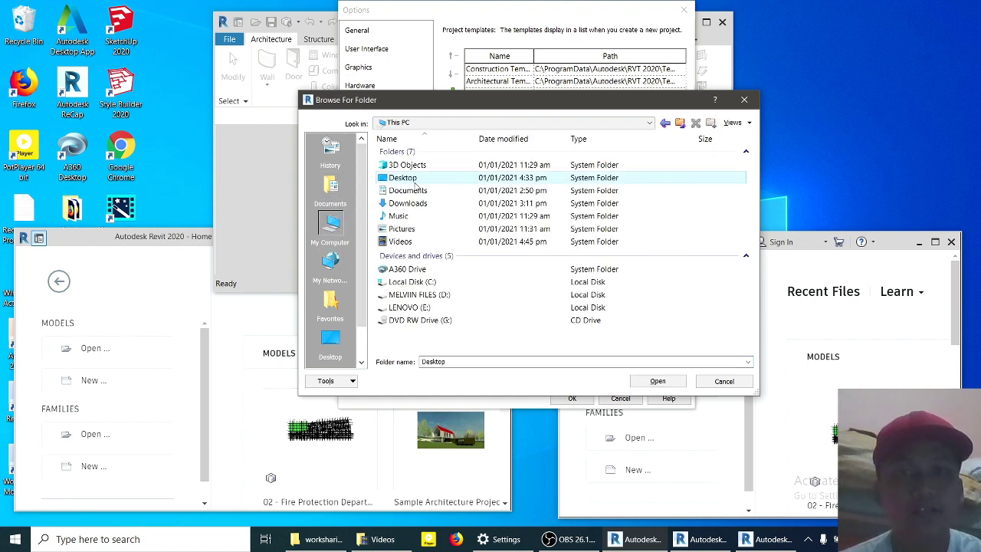
double_click(425, 178)
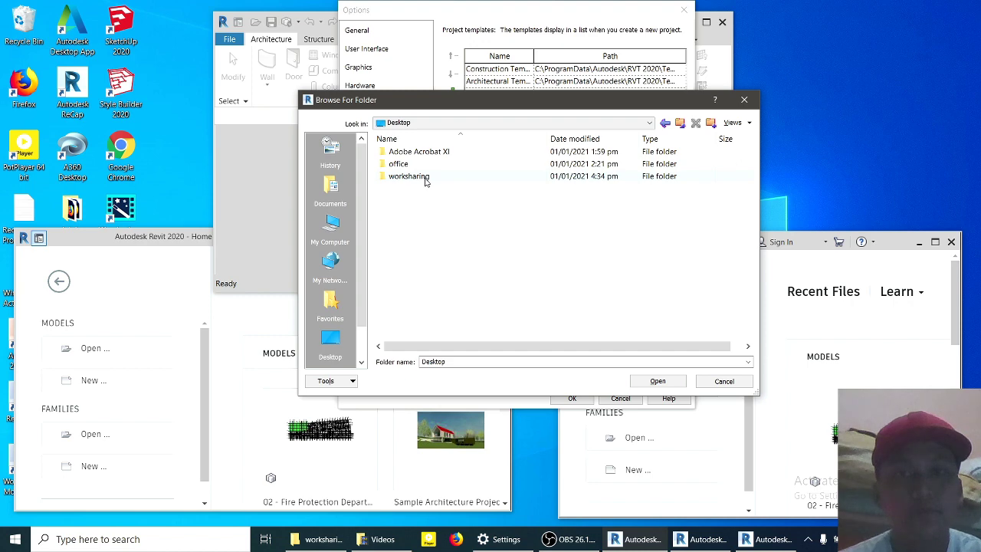
double_click(426, 178)
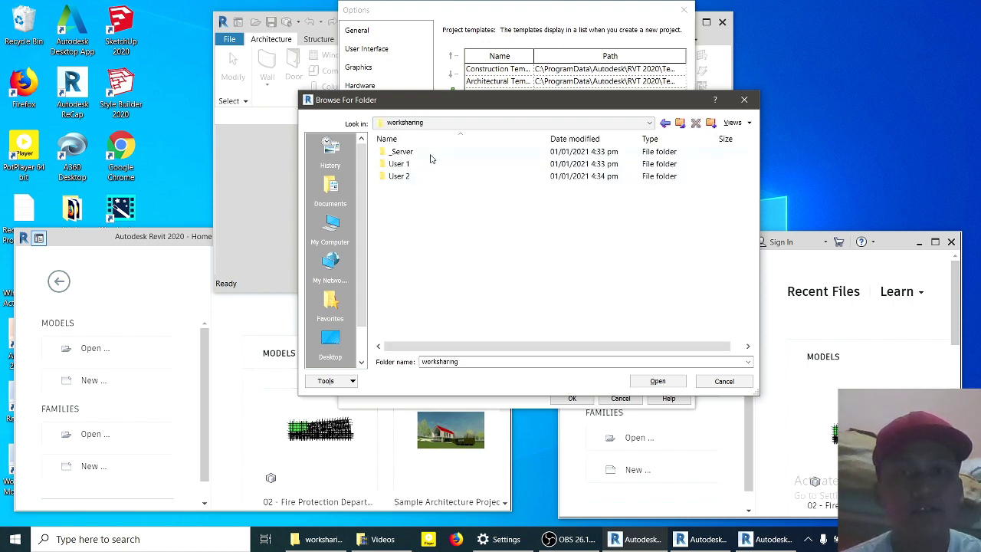
left_click(416, 155)
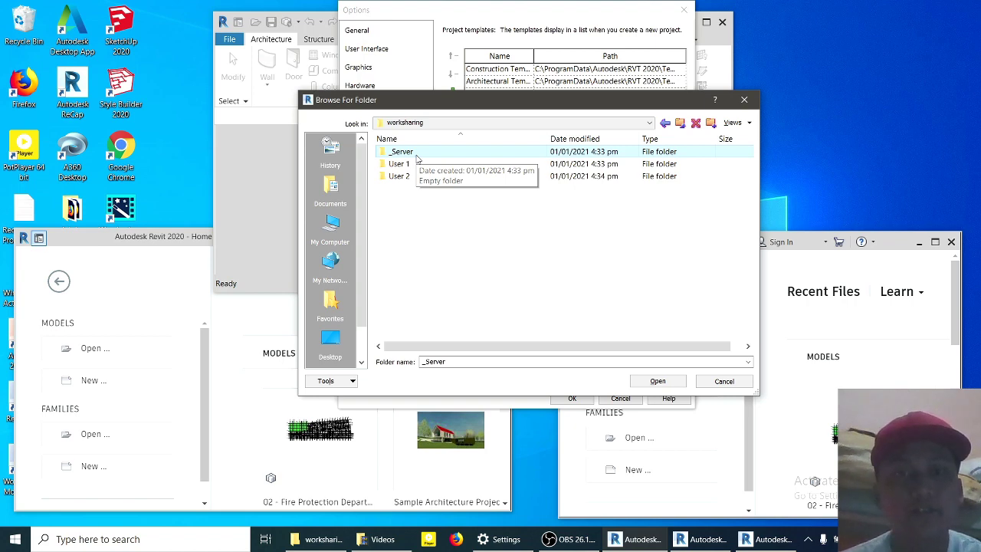
left_click(657, 381)
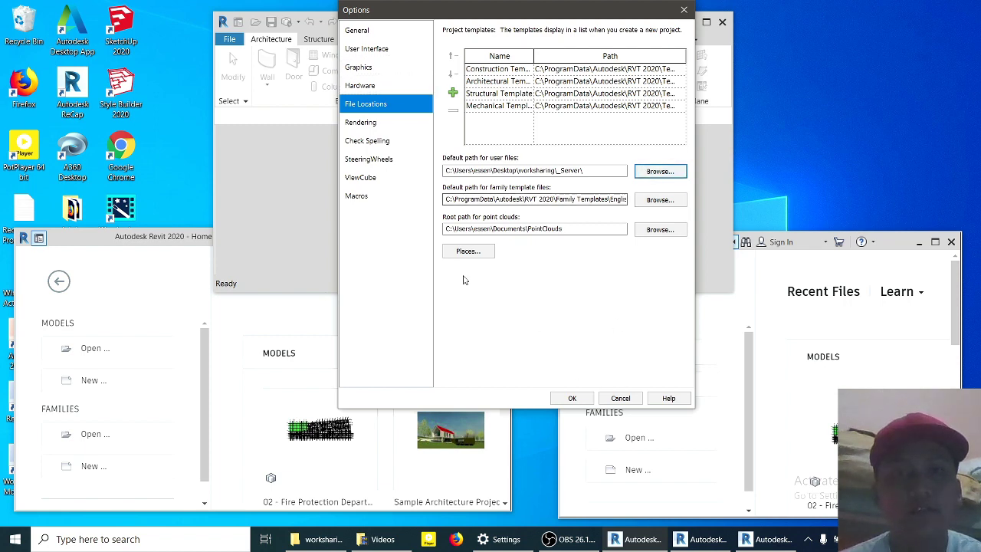
left_click(564, 397)
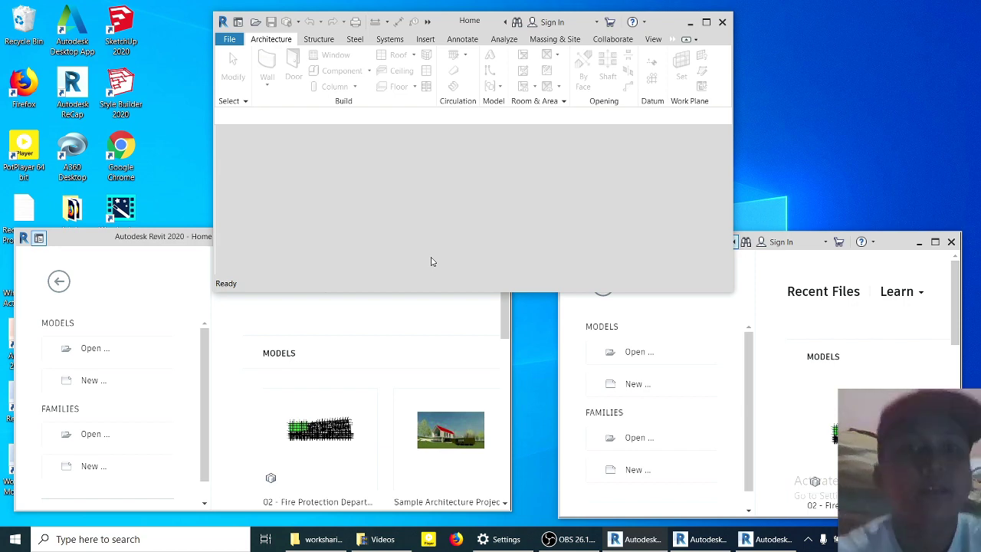
left_click(229, 39)
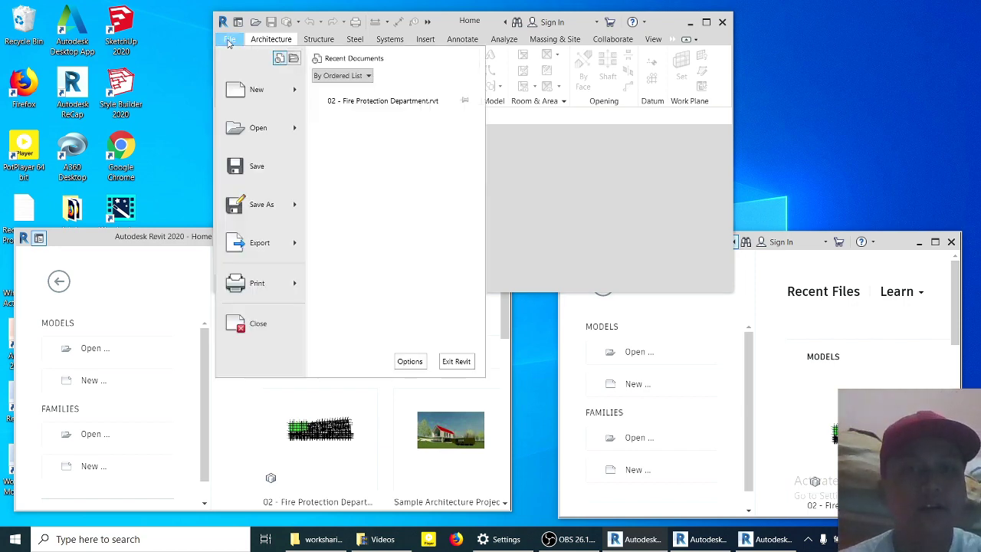
mouse_move(257, 89)
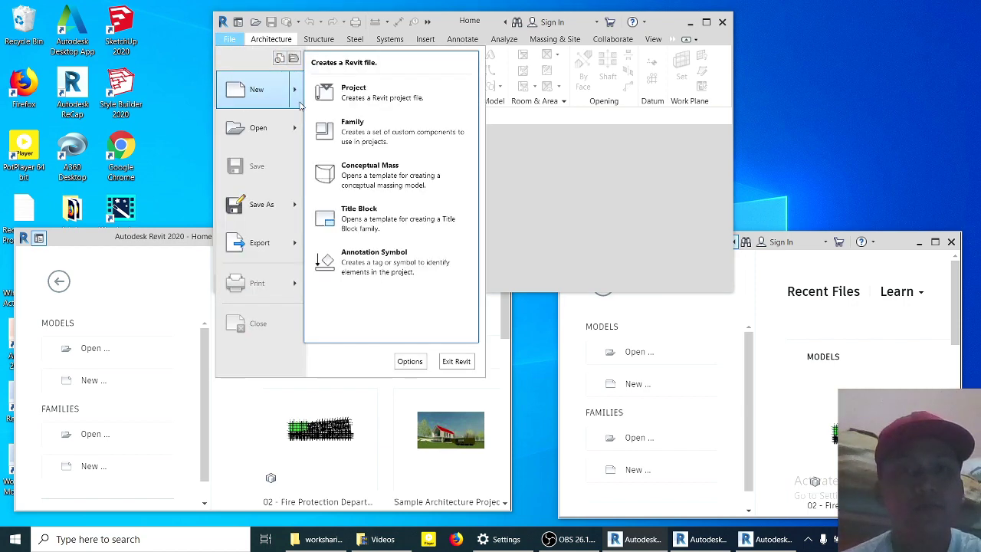
- Create a new project from the Default_M_ENU.rte template and maximize its window
left_click(337, 100)
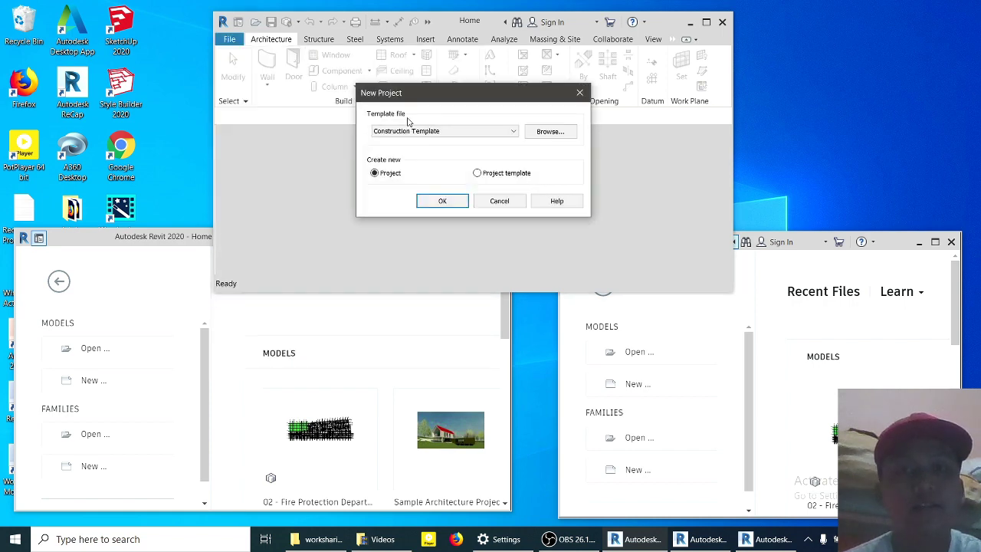
left_click(549, 134)
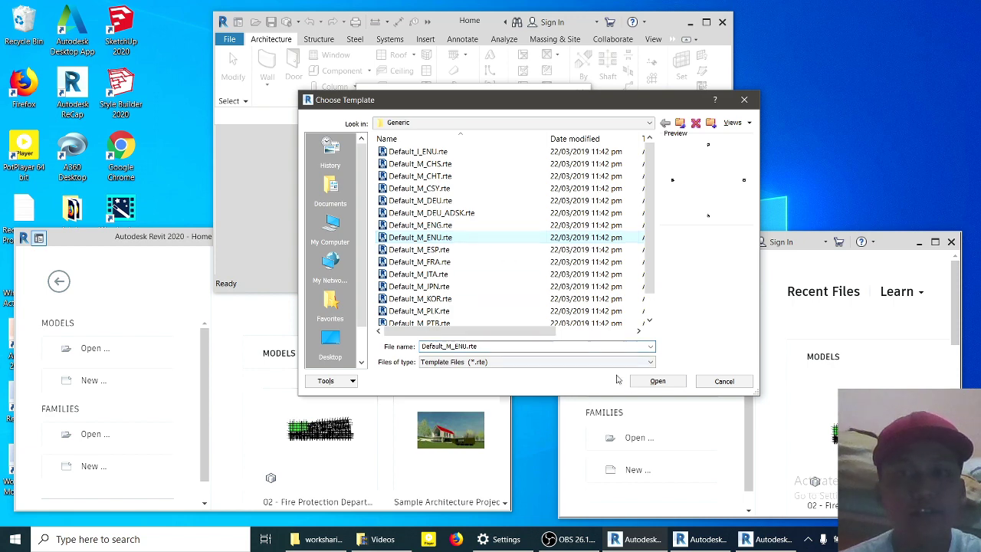
left_click(657, 381)
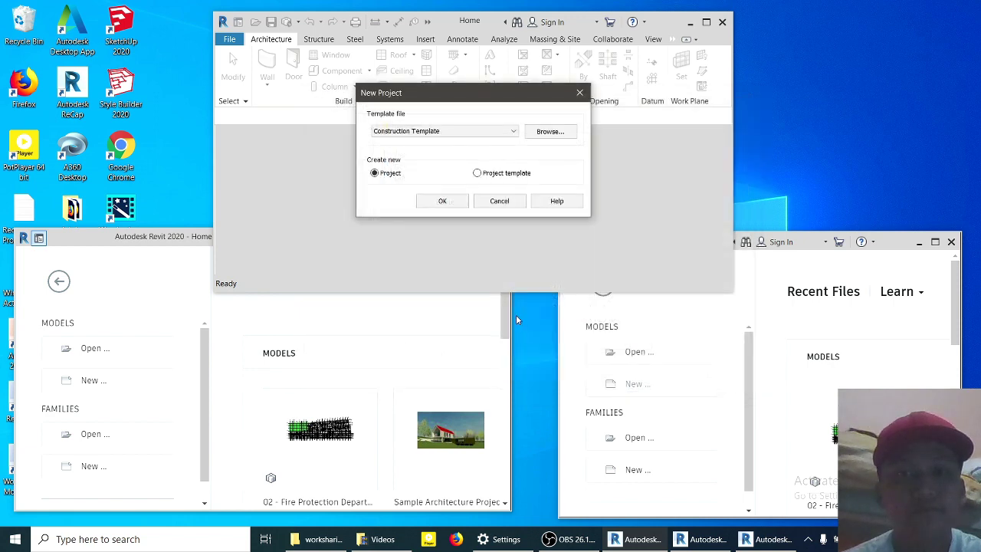
left_click(447, 202)
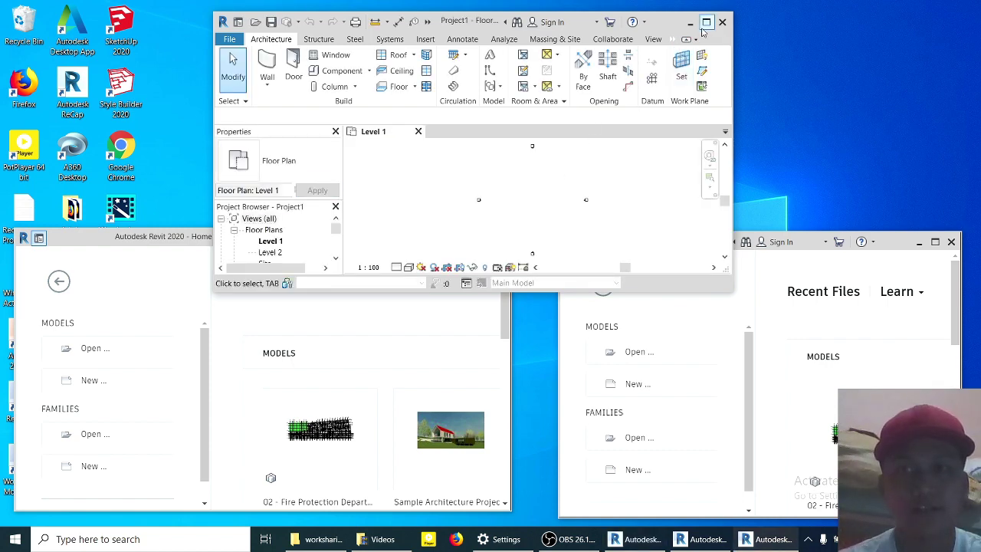
left_click(707, 23)
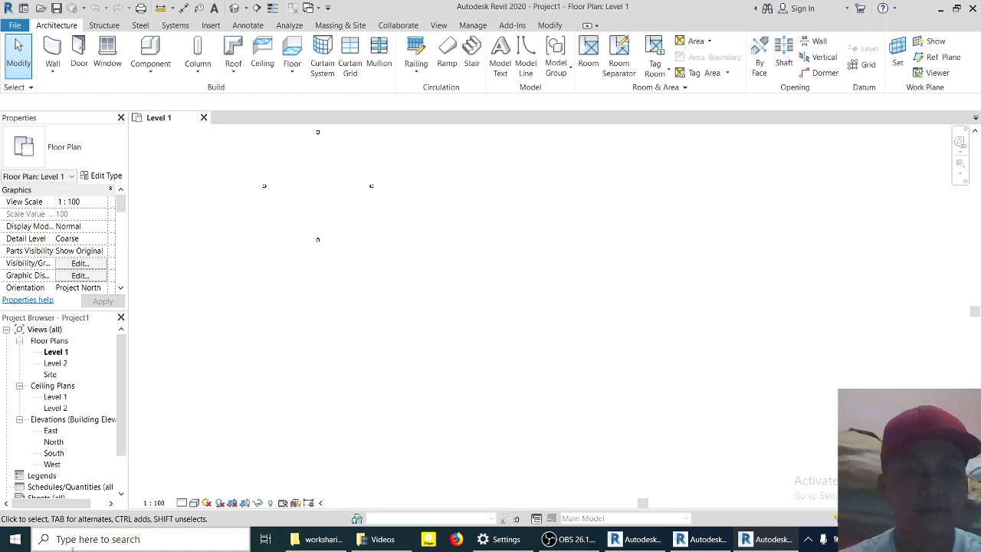
- Dock the Project Browser on the right, zoom to fit with ZF, and start Collaborate
left_click_drag(35, 317, 912, 230)
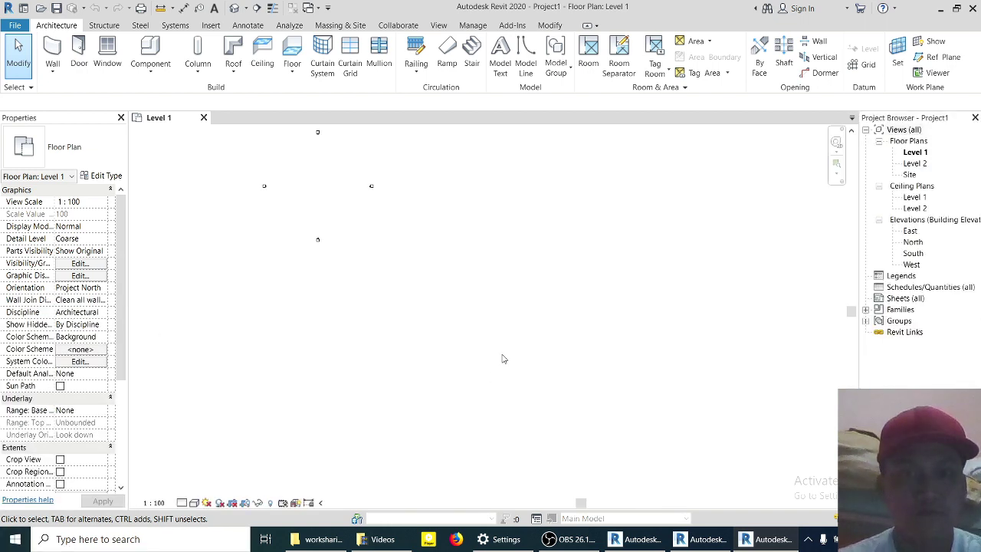
key("z")
key("f")
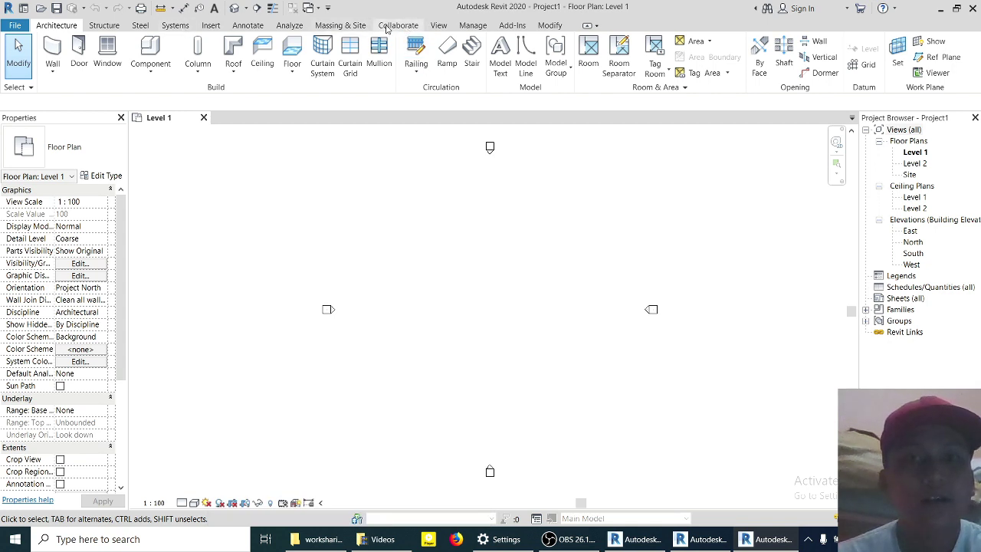
left_click(387, 28)
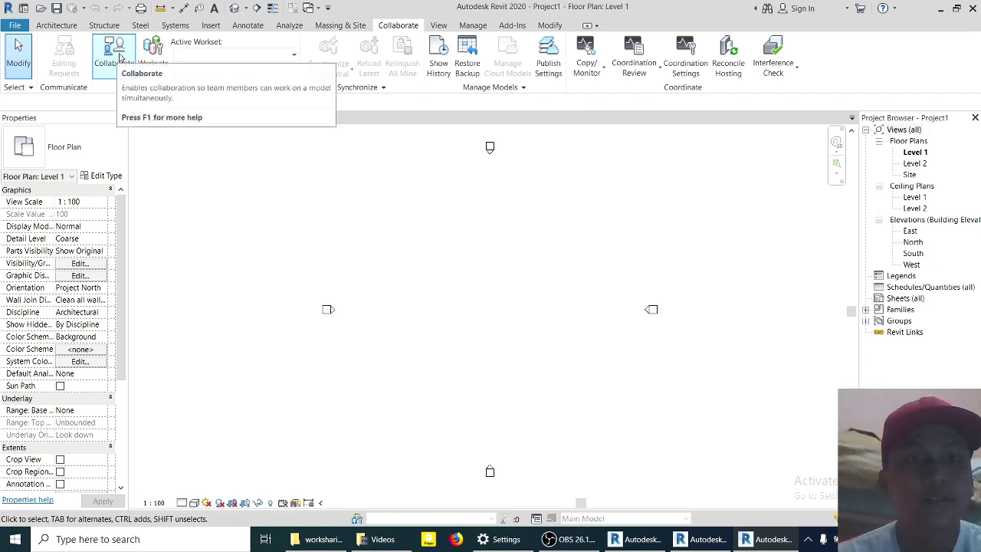
left_click(119, 58)
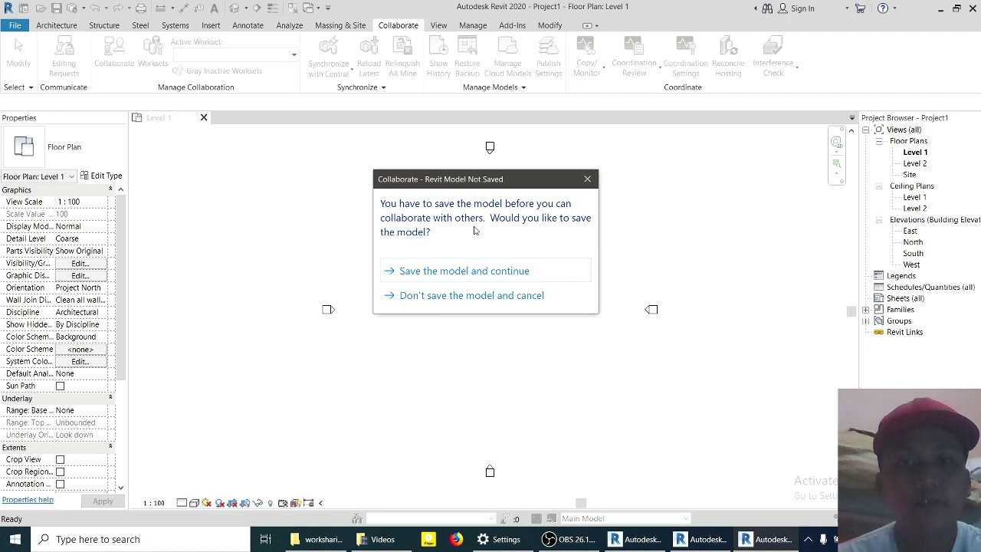
- Save the model as 'sample server' in Desktop\worksharing\_Server with maximum backups set to 1
left_click(434, 276)
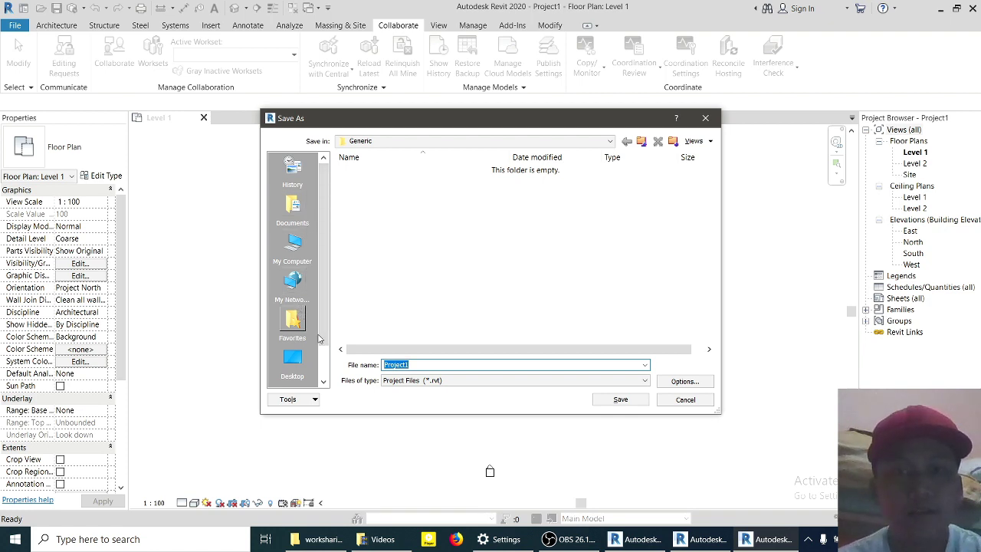
left_click(304, 255)
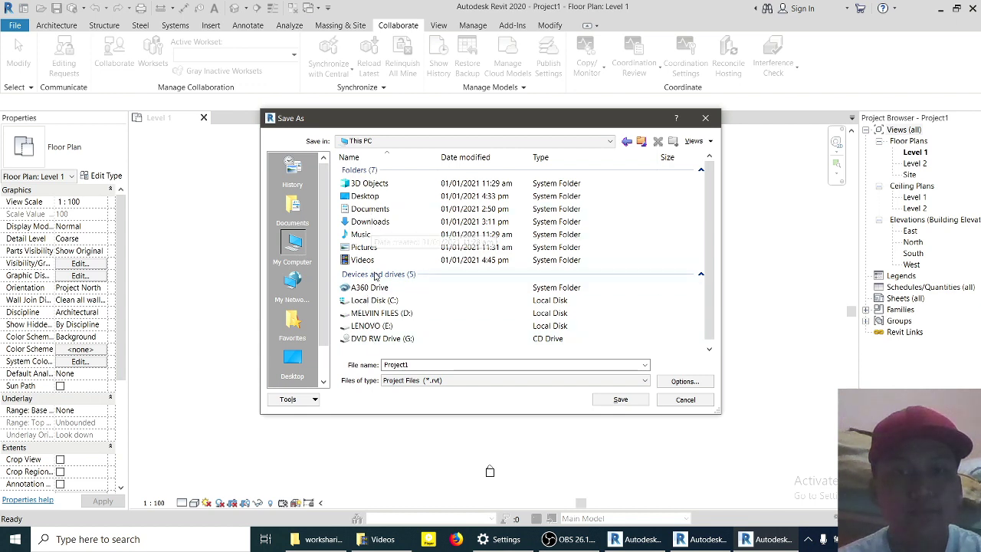
double_click(366, 198)
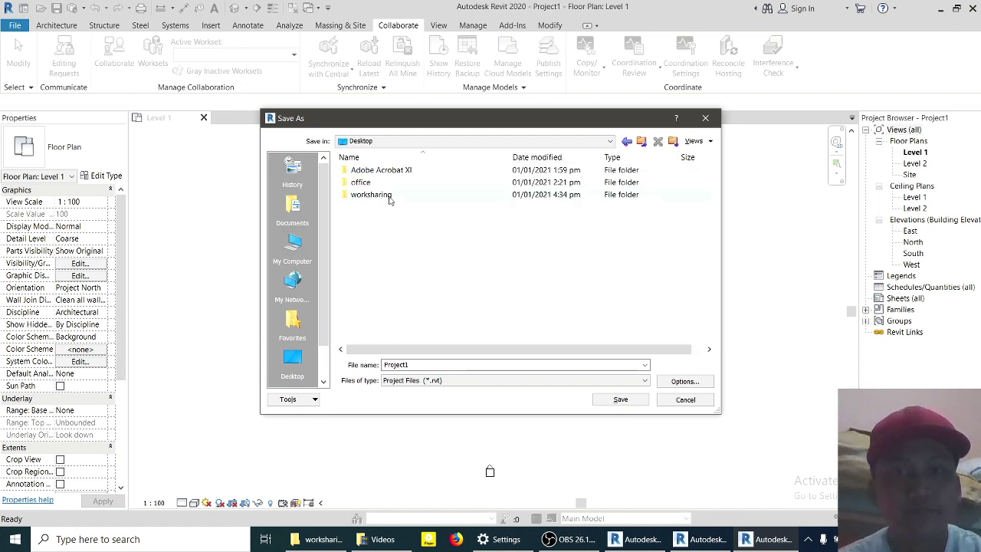
double_click(390, 198)
double_click(389, 175)
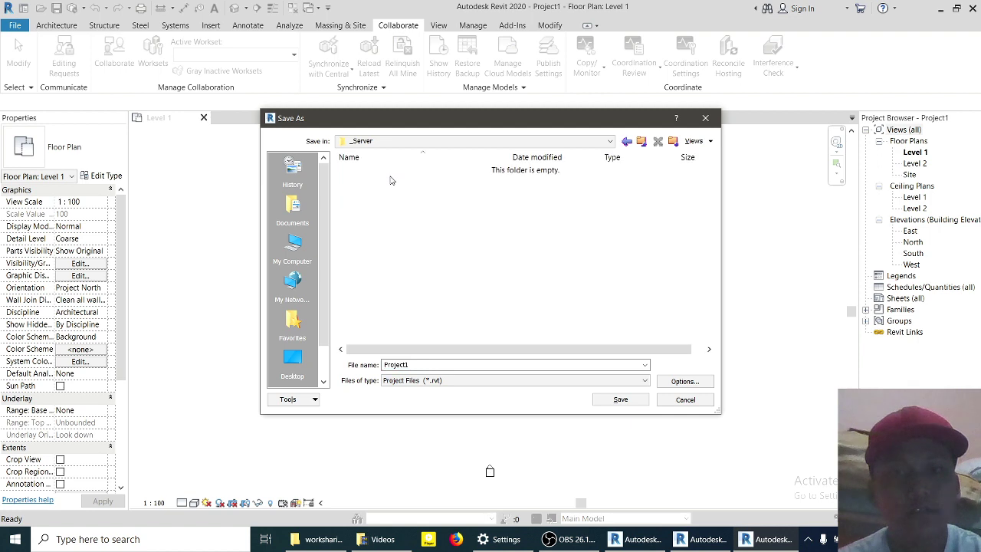
double_click(427, 365)
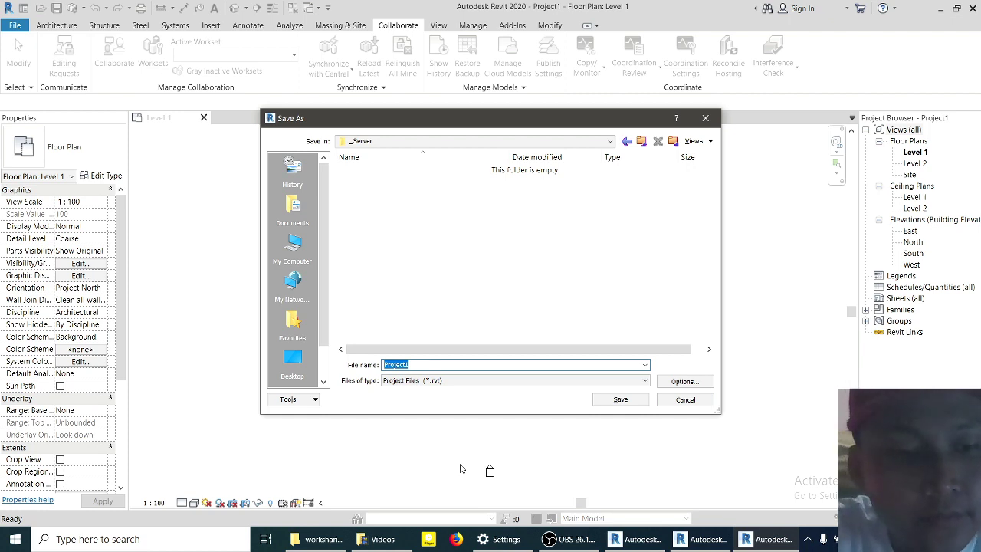
type("sample s")
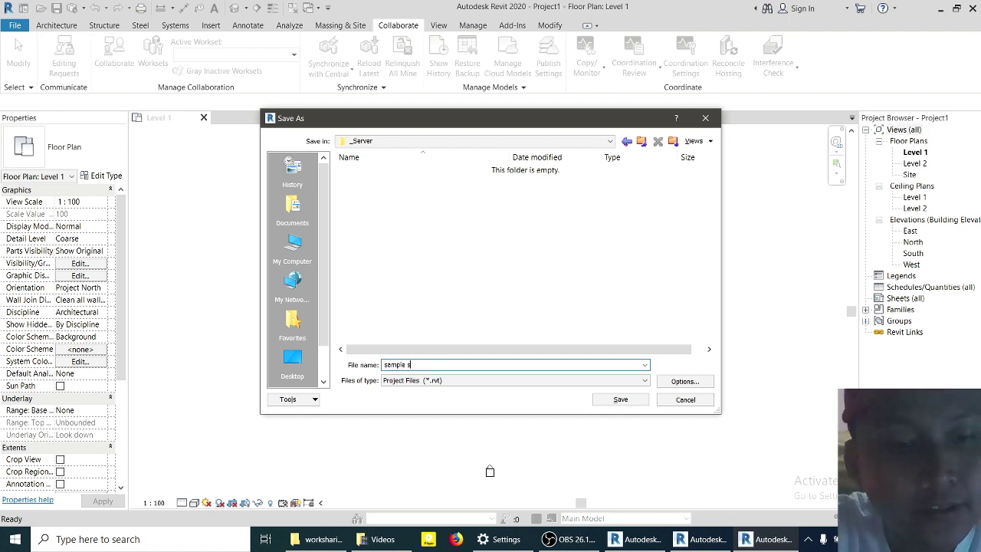
type("erver")
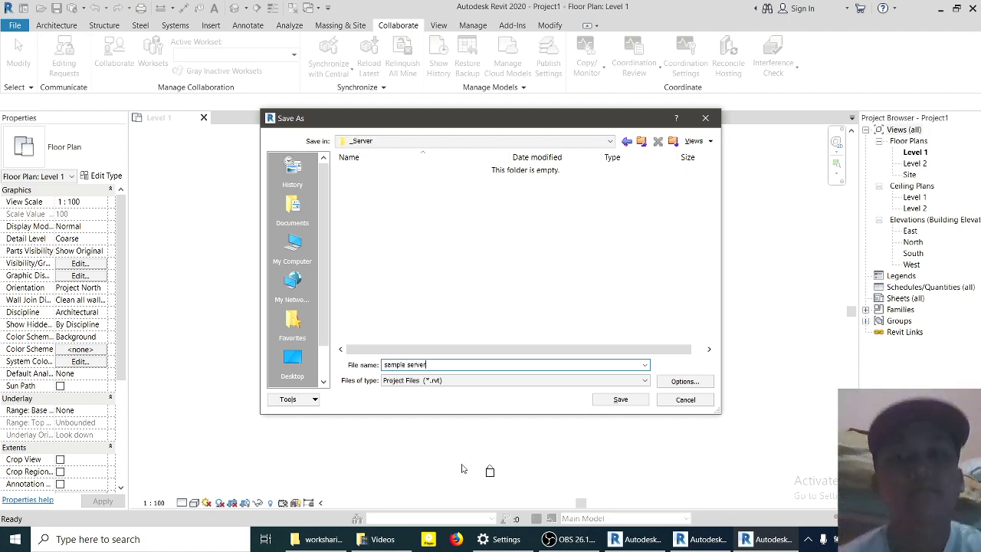
left_click(679, 388)
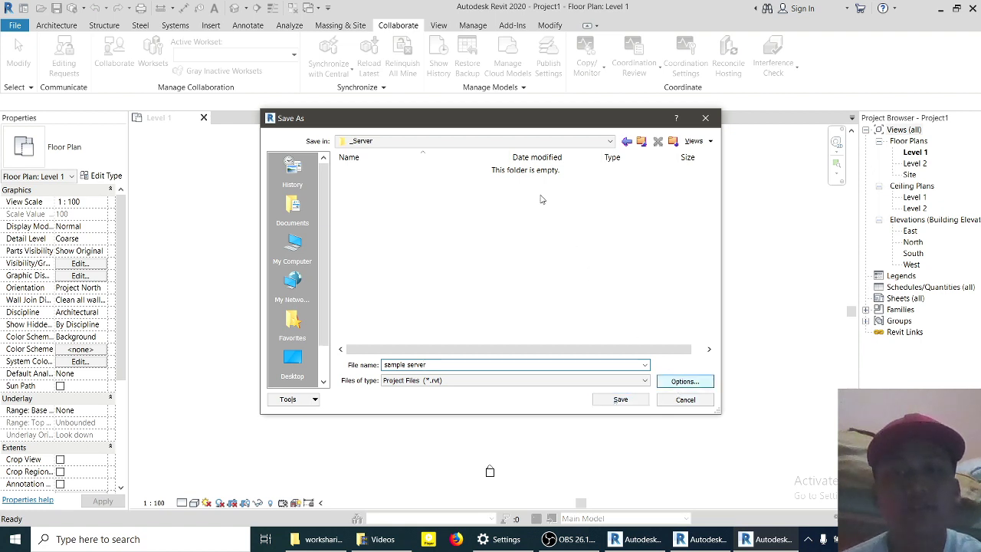
type("1")
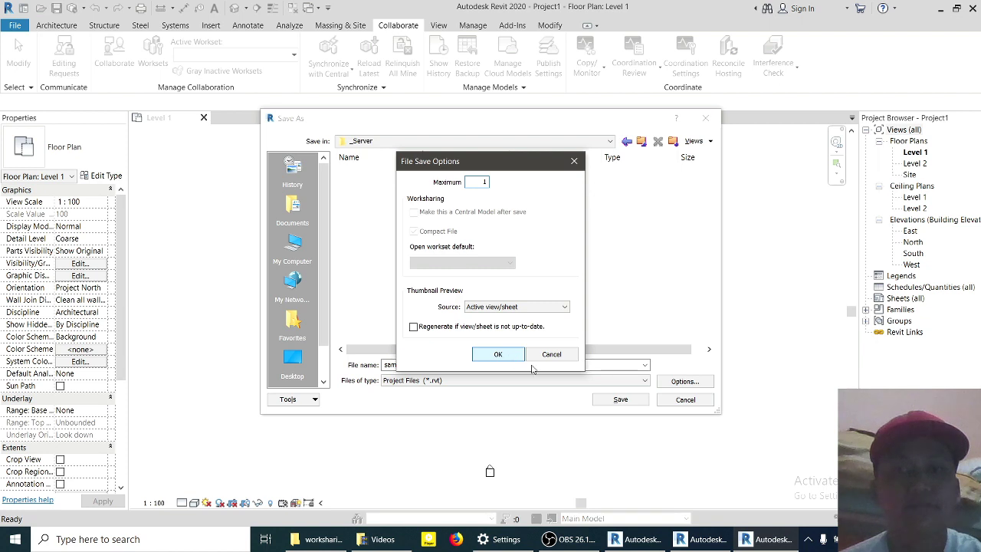
left_click(498, 355)
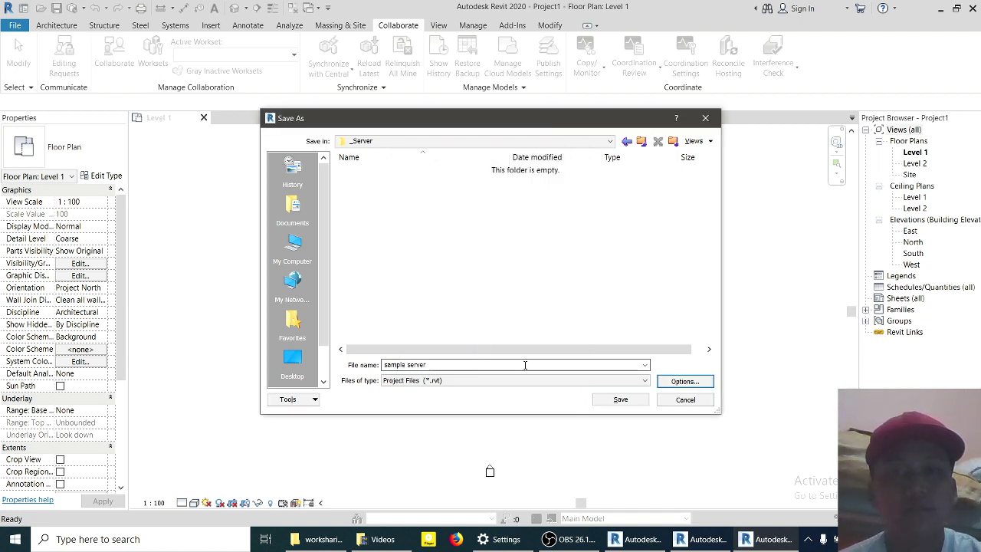
left_click(613, 399)
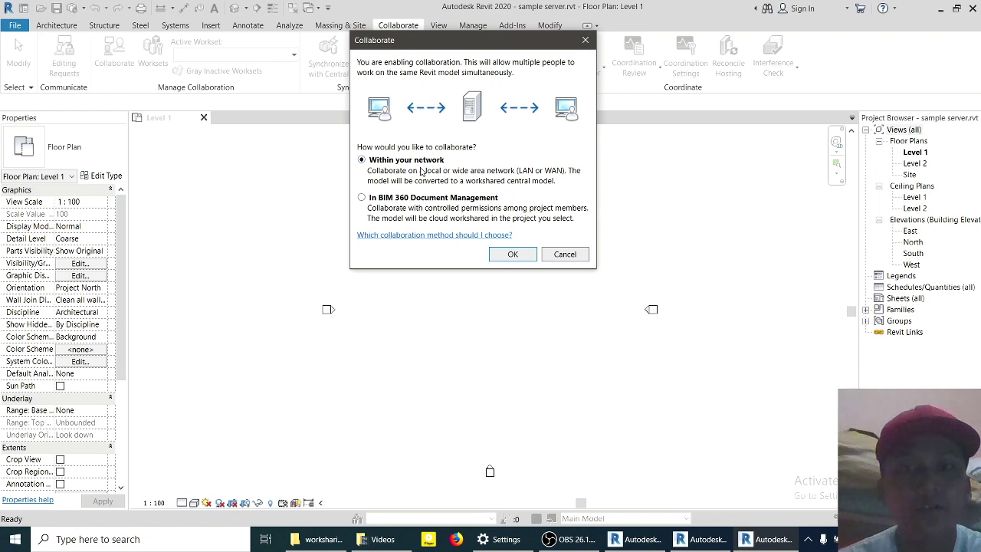
- Confirm collaboration within the network, making Workset1 the active workset
left_click(513, 254)
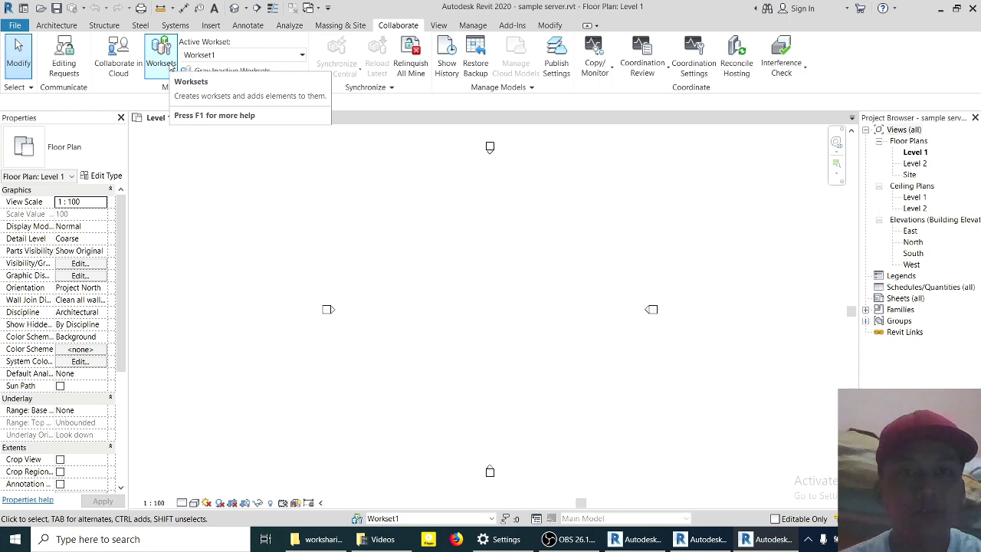
left_click(170, 68)
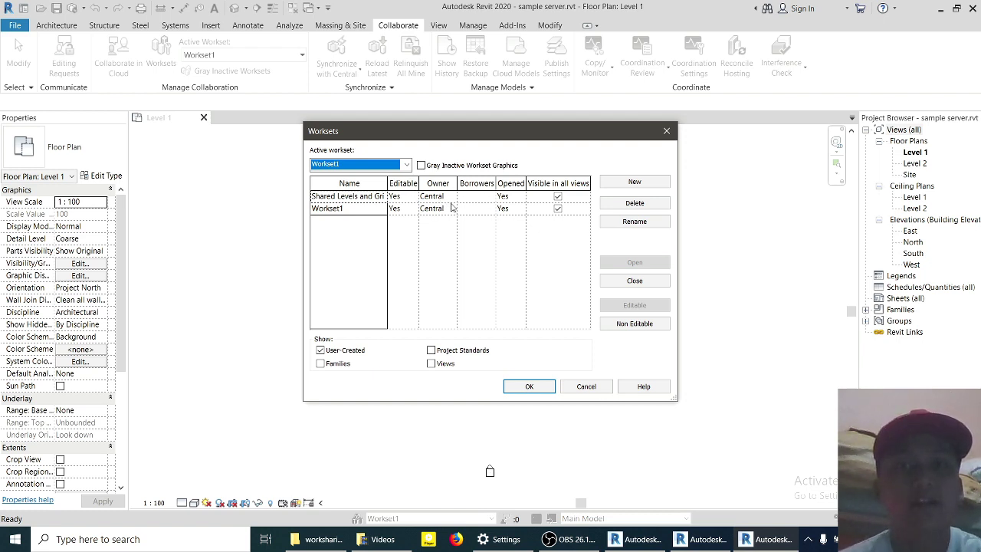
left_click(532, 388)
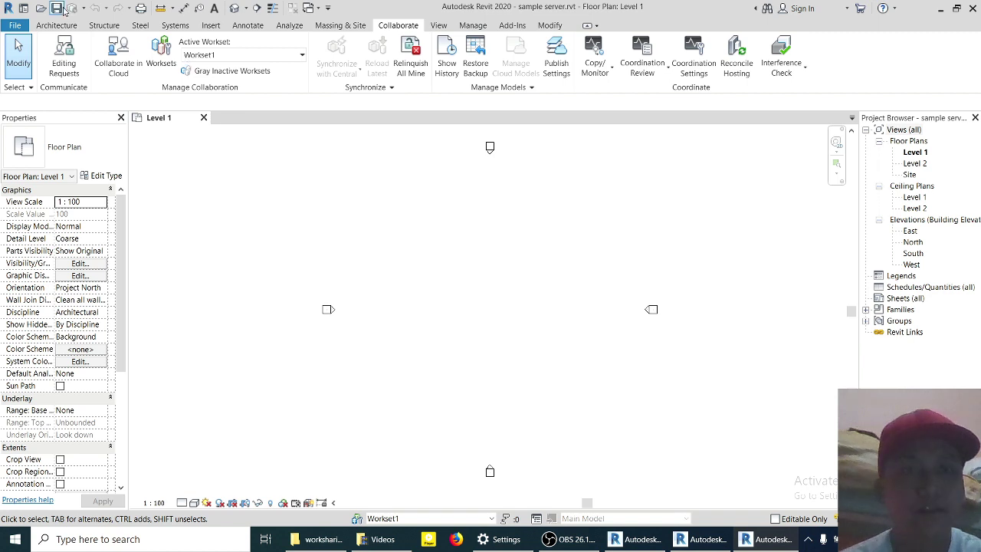
left_click(57, 9)
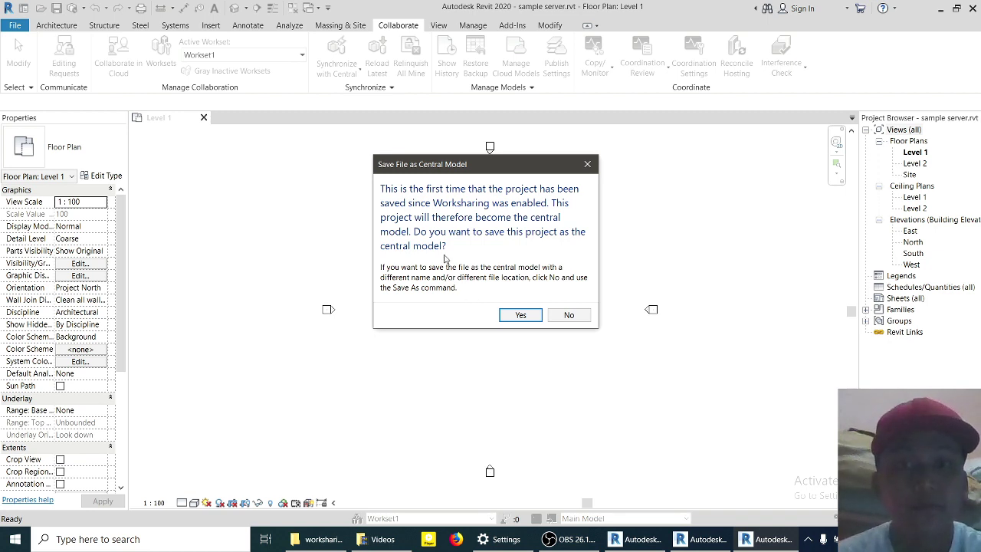
- Save sample server as the central model and bring up Global Parameters with GP
left_click(532, 318)
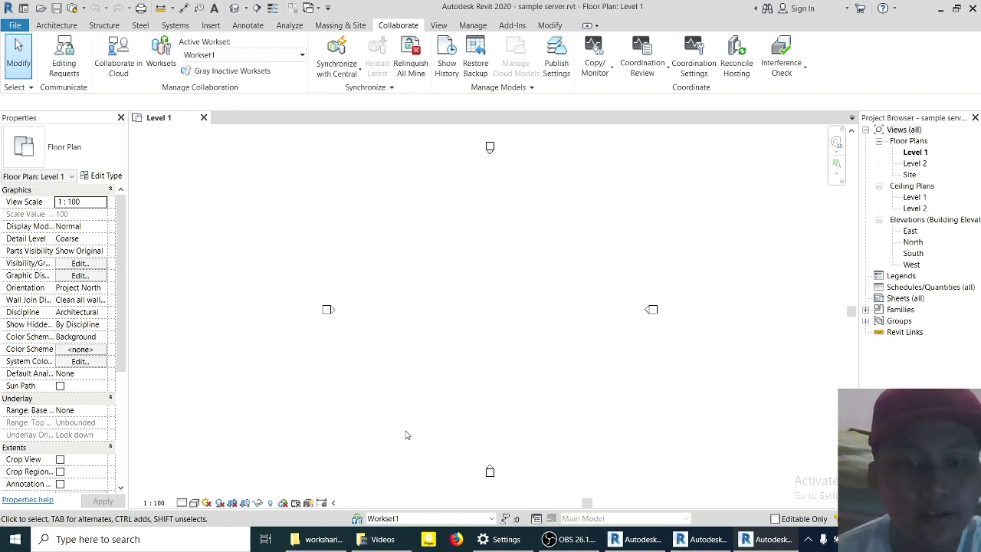
key("g")
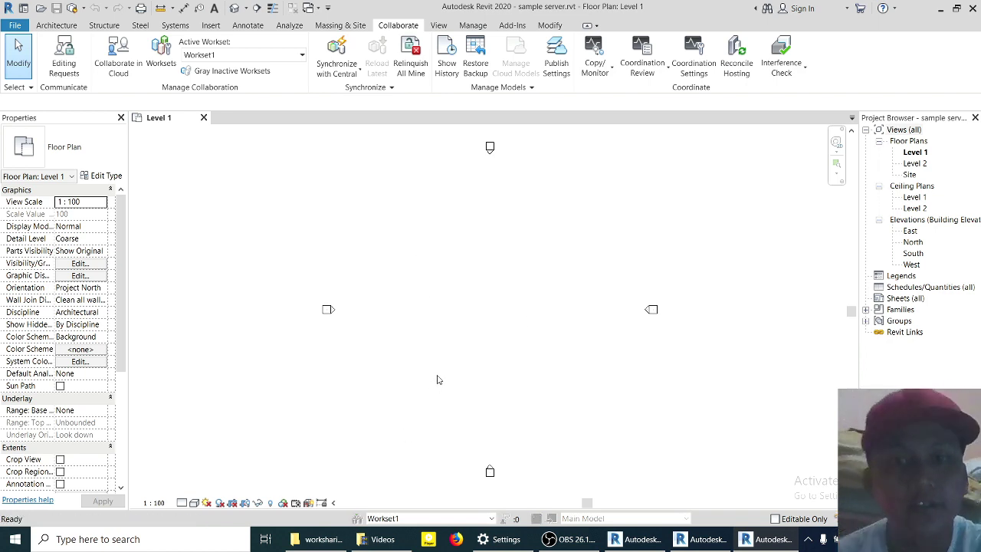
key("p")
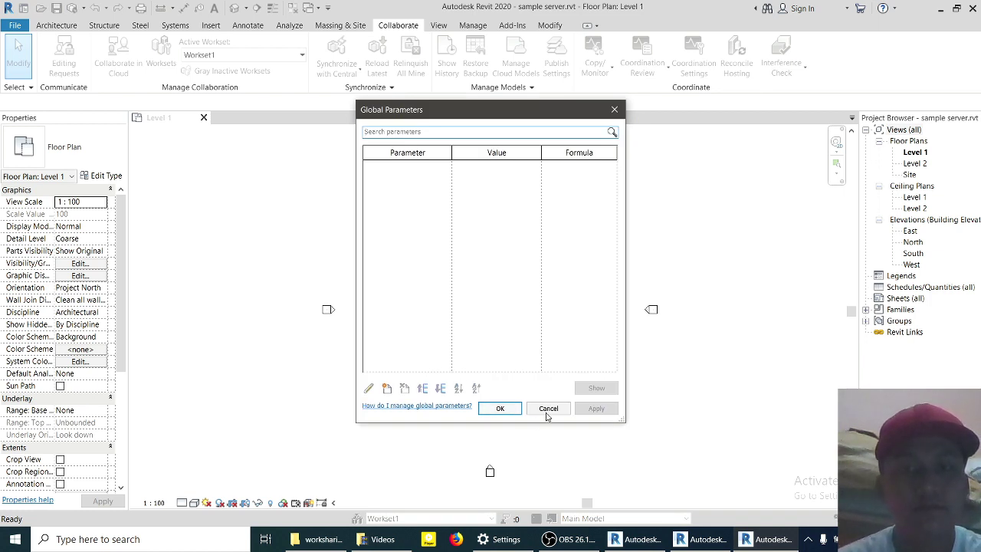
- Close Global Parameters and draw vertical grid 1 on Level 1
left_click(499, 407)
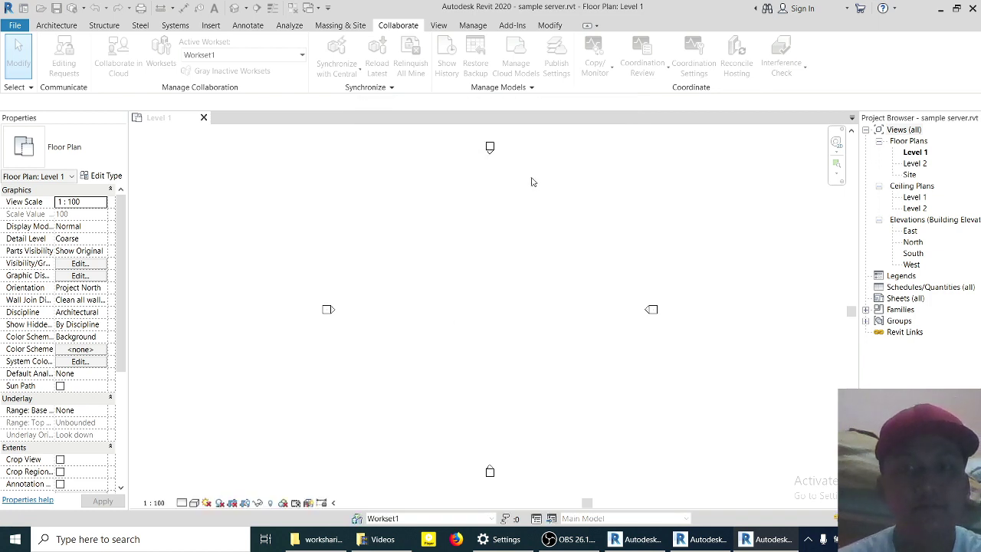
left_click(68, 26)
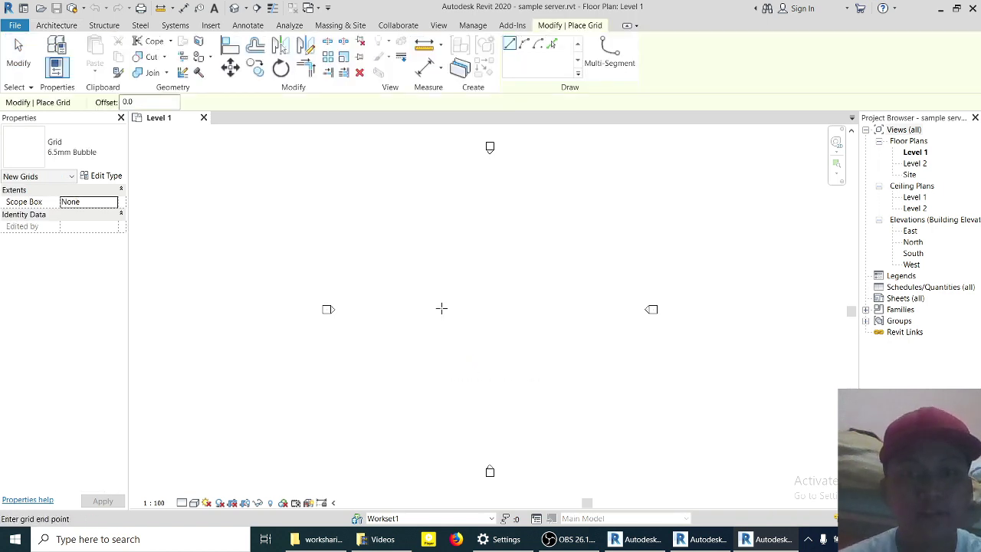
left_click(433, 222)
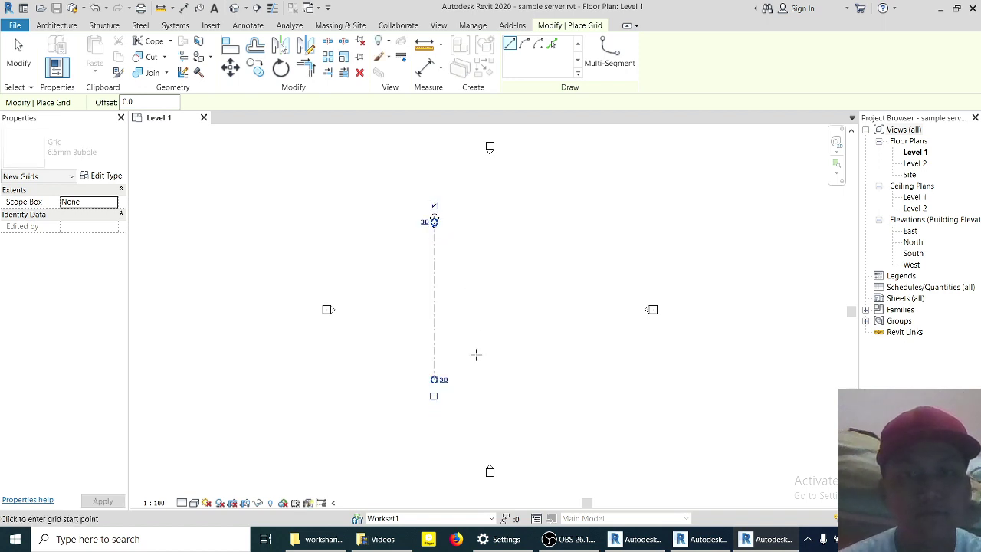
key("Escape")
key("Escape")
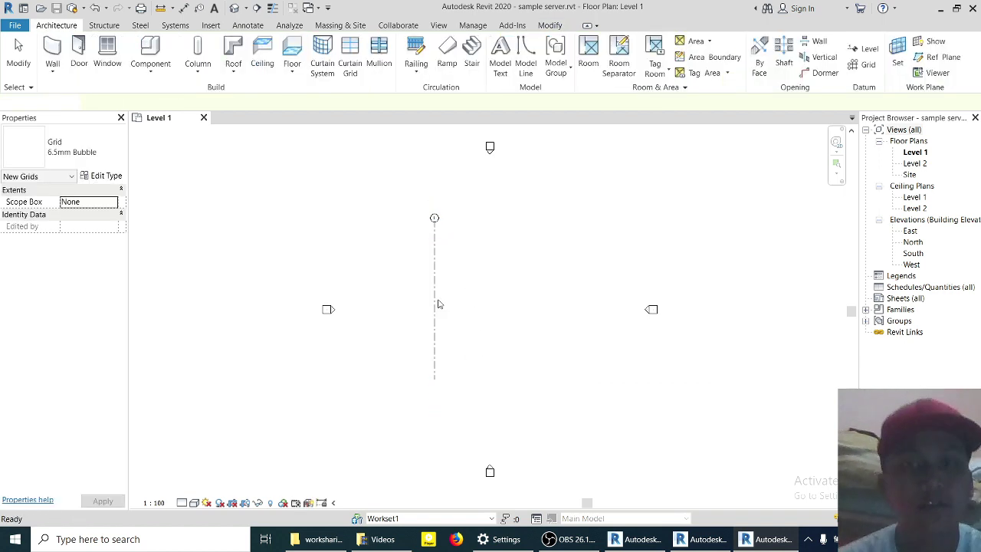
- Add grids 2 and 3 with Create Similar, picking lines at a 5000 offset
left_click(438, 296)
right_click(437, 295)
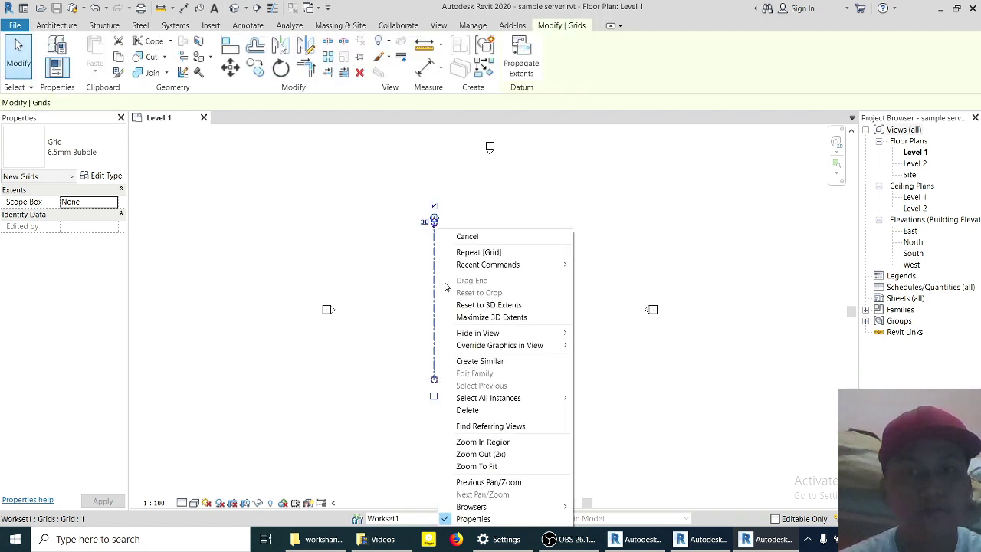
left_click(484, 361)
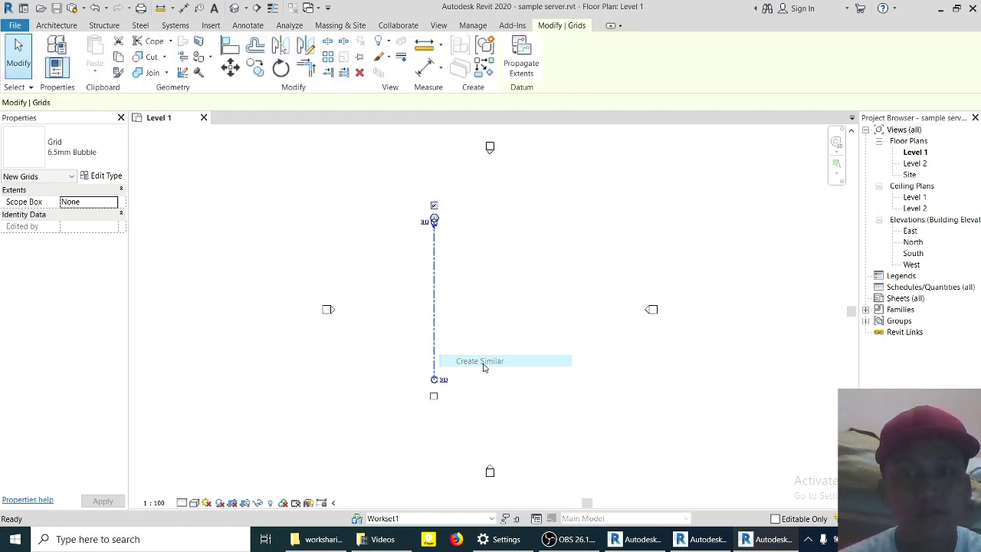
left_click(553, 45)
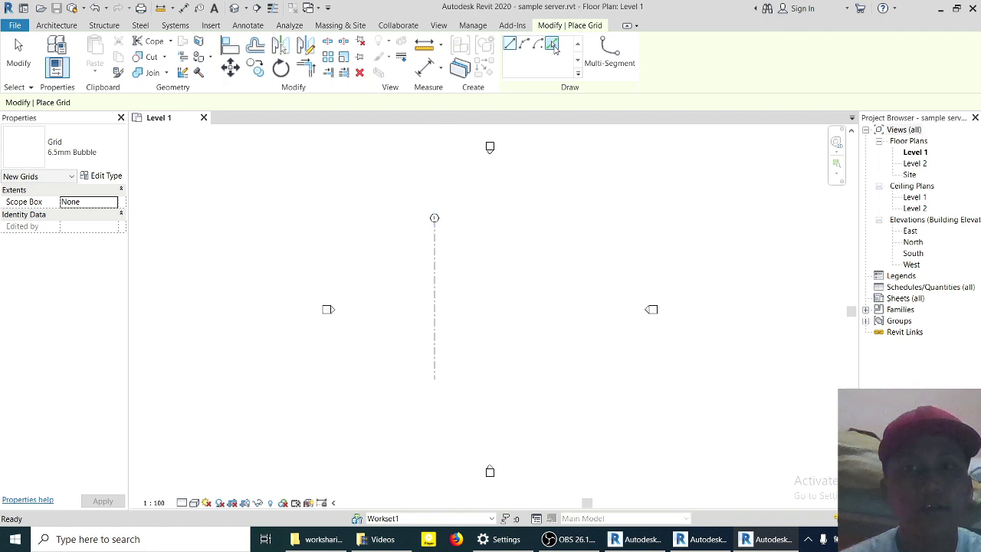
double_click(128, 102)
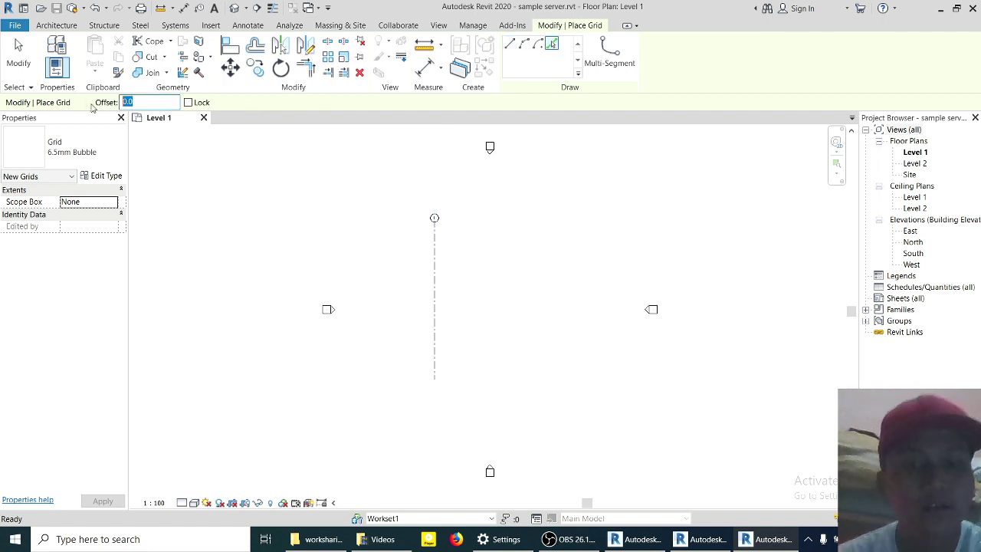
type("5000")
key("Return")
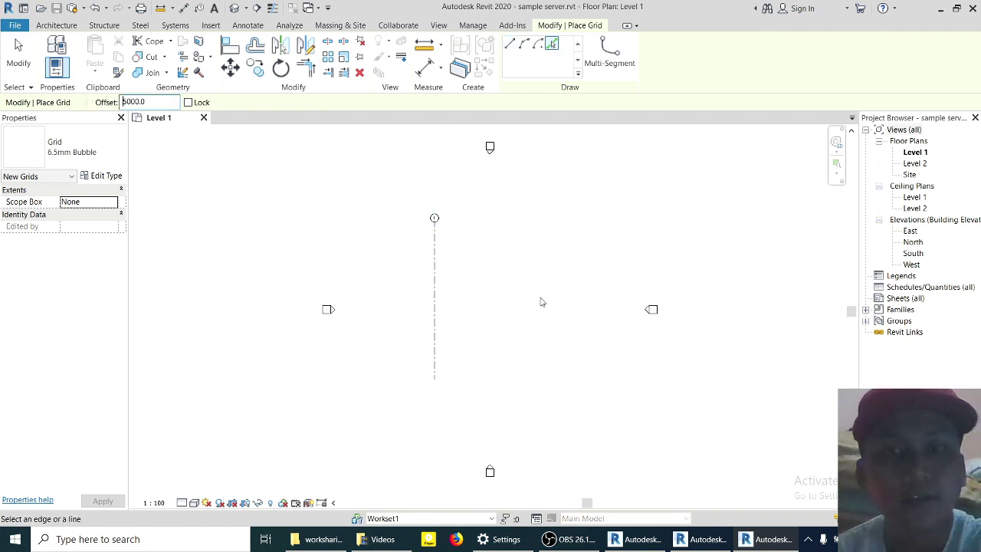
left_click(436, 285)
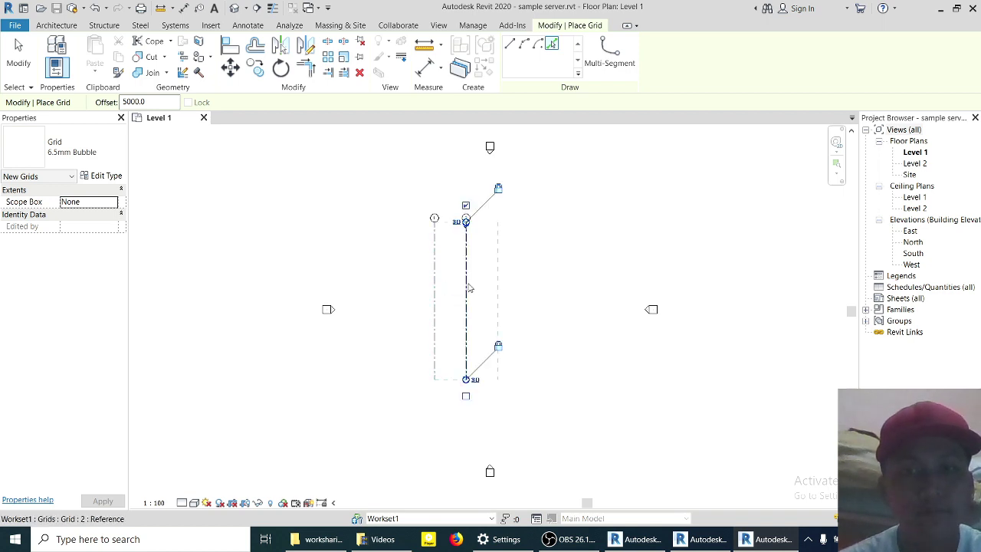
left_click(468, 287)
key("Escape")
key("Escape")
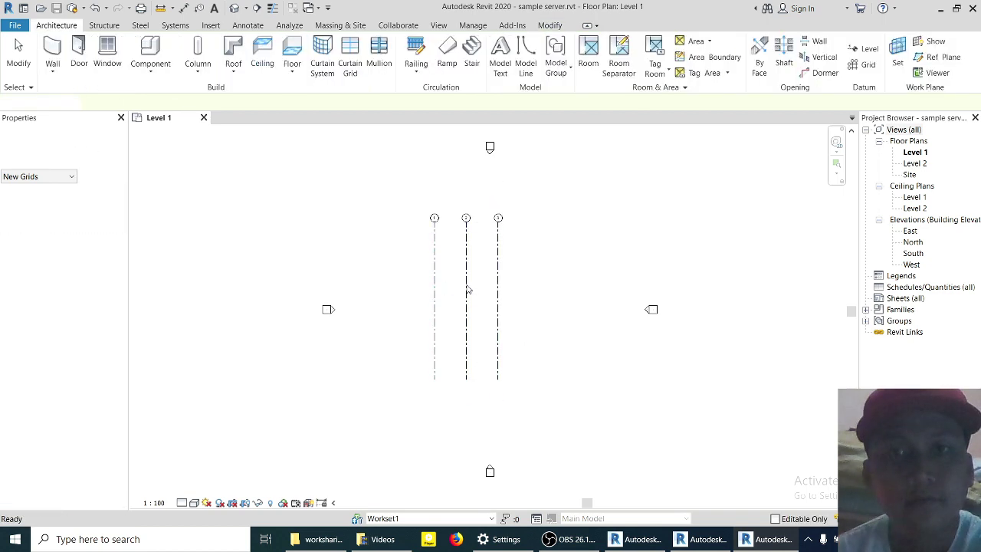
- Draw a horizontal grid across the three vertical grids
left_click(868, 63)
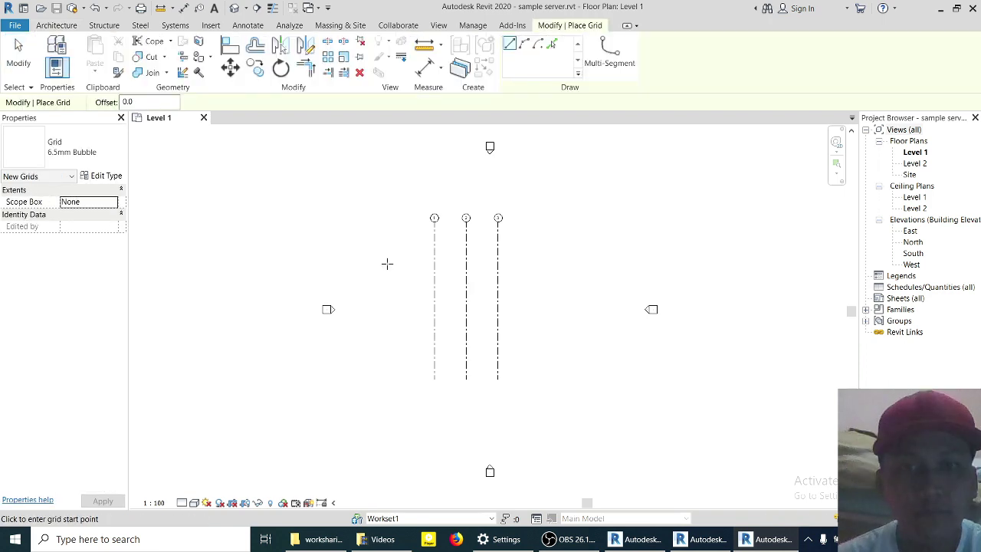
left_click(387, 263)
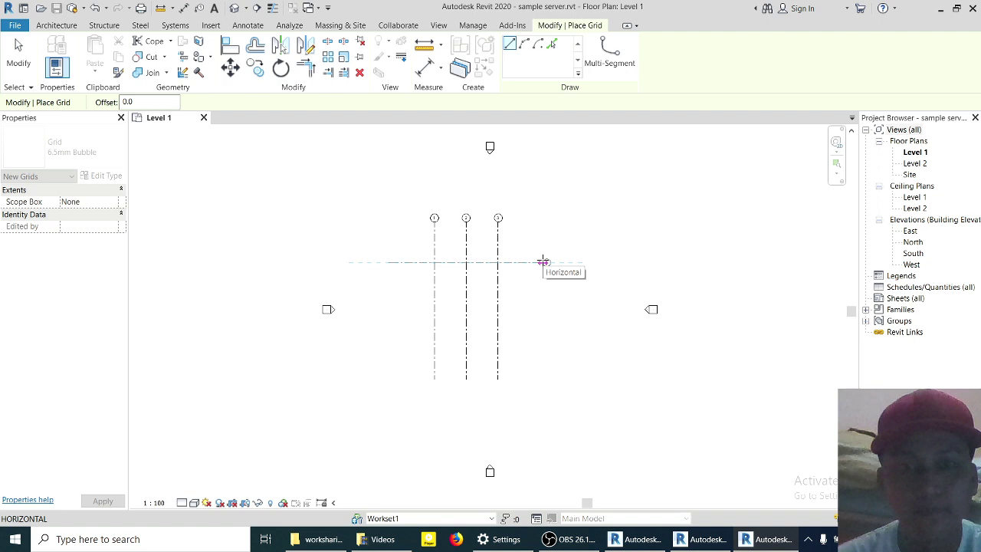
left_click(543, 262)
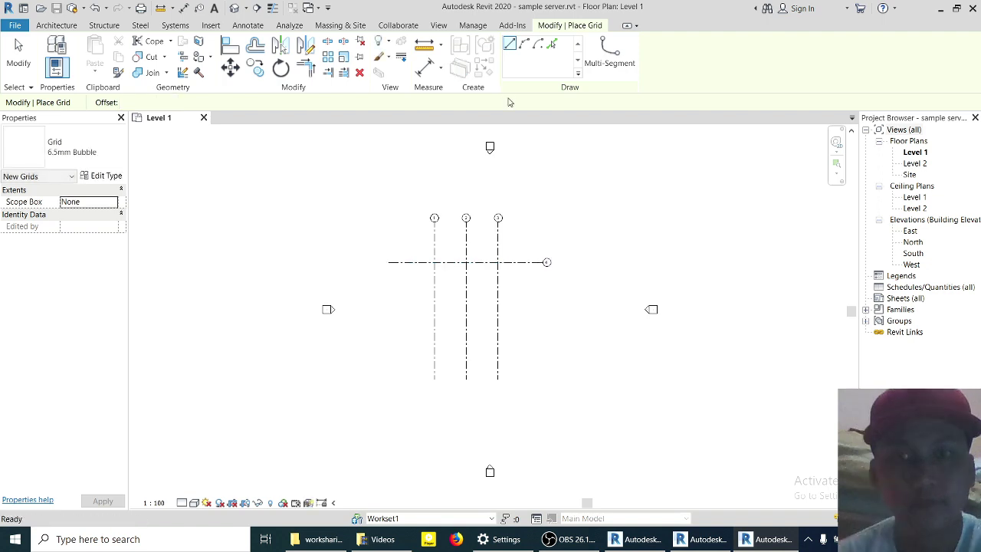
- Add two more horizontal grids below it, each offset 5000, using Create Similar
right_click(522, 262)
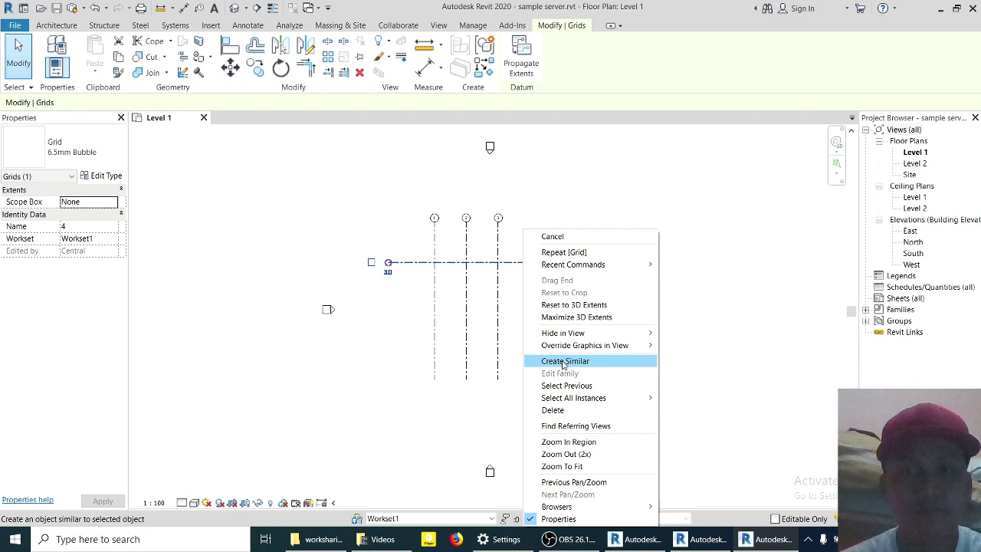
left_click(563, 362)
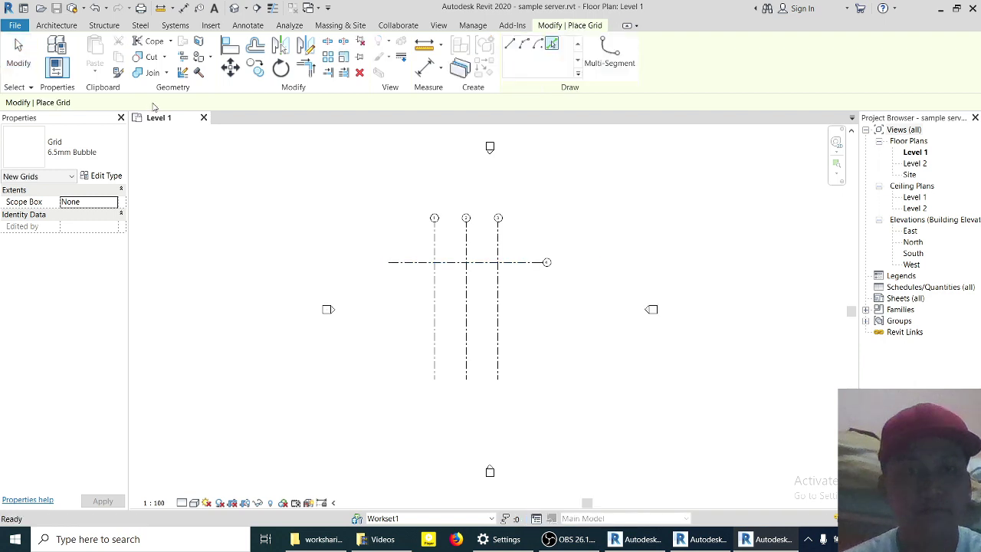
double_click(147, 102)
type("5000")
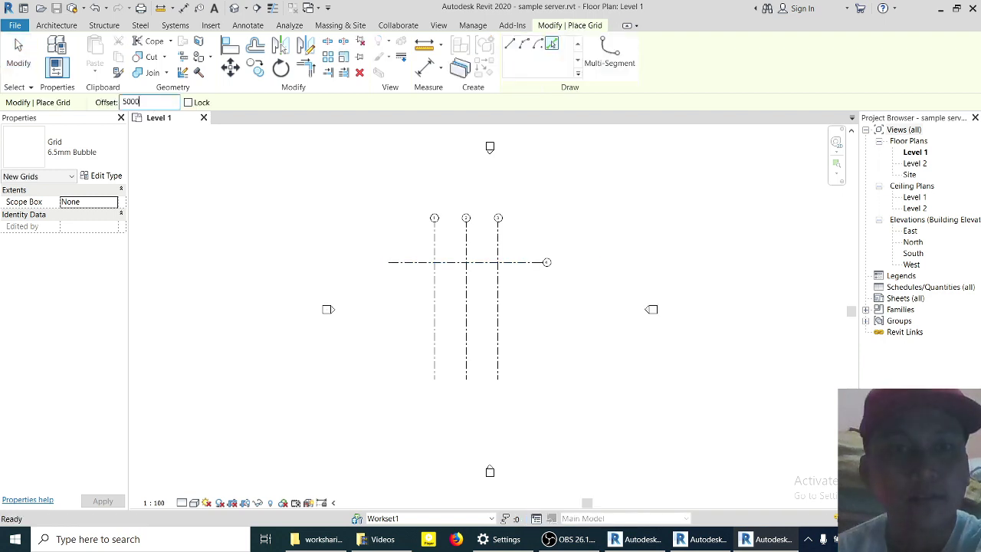
key("Return")
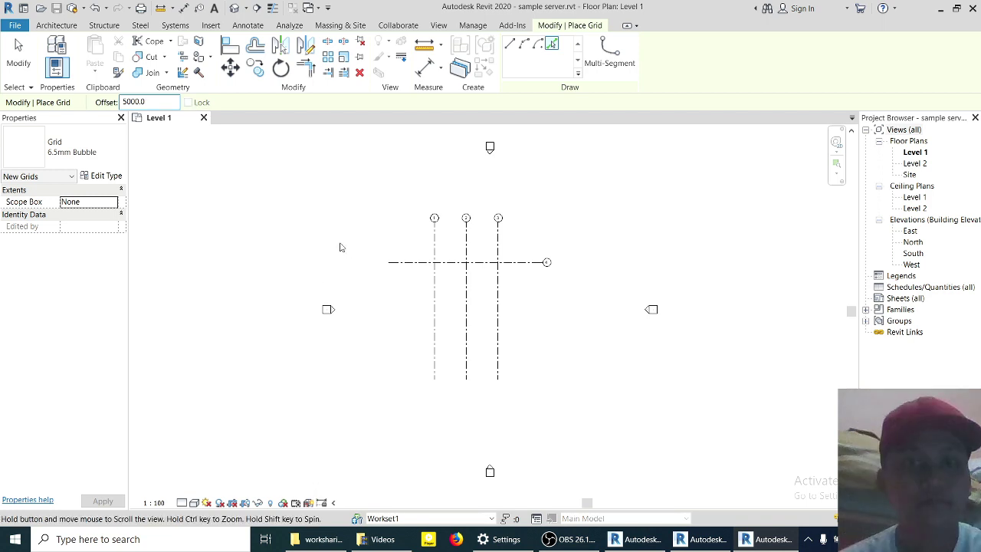
left_click(397, 302)
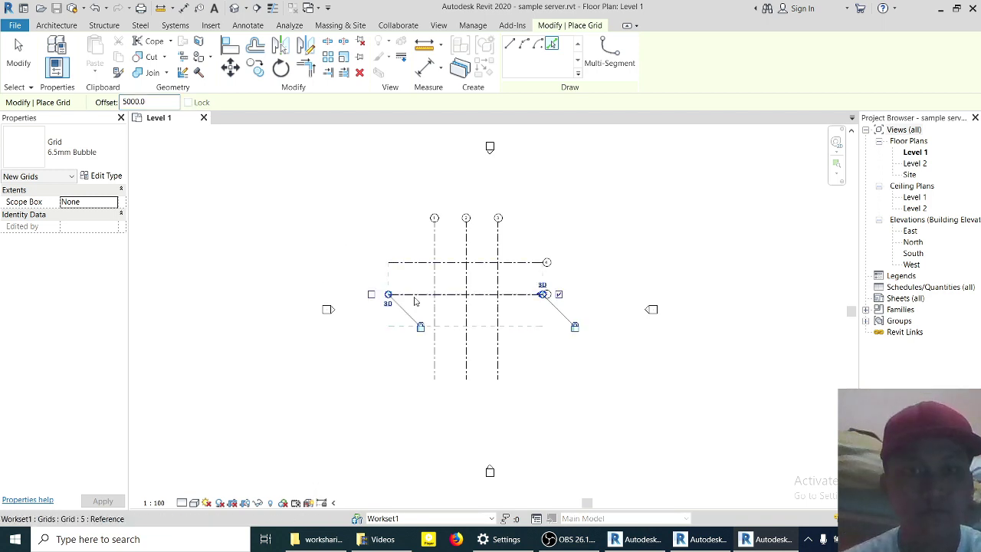
left_click(393, 301)
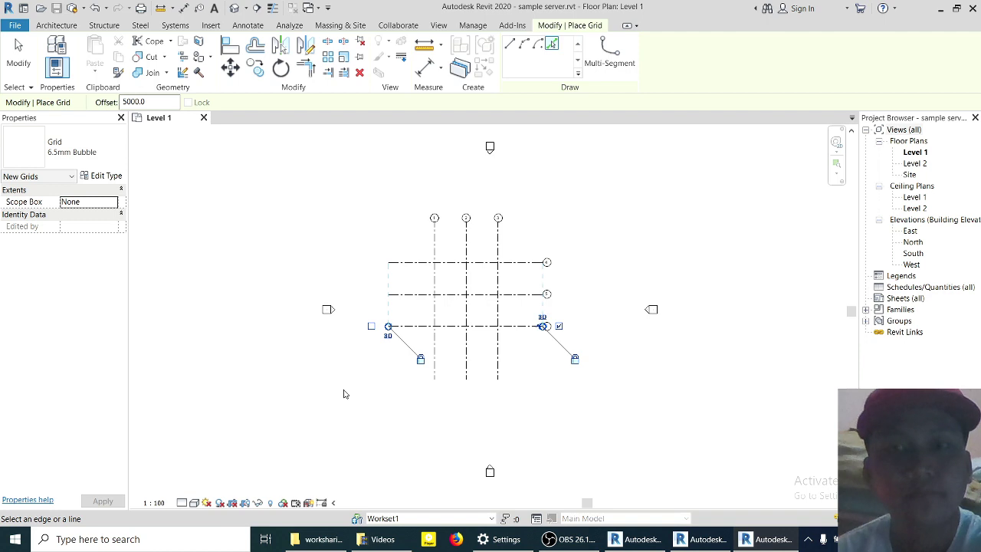
key("Escape")
key("Escape")
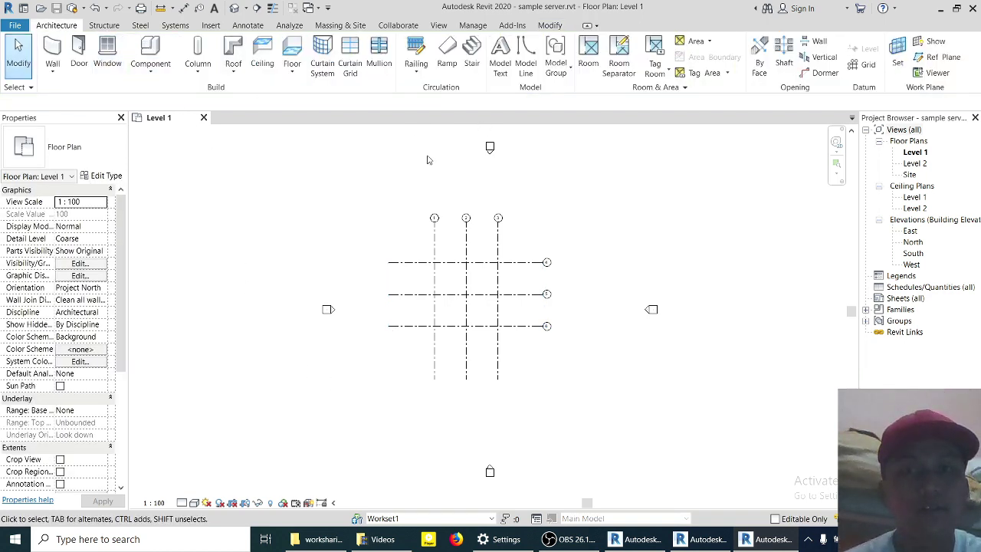
- Synchronize sample server with the central model using Synchronize Now
left_click(83, 8)
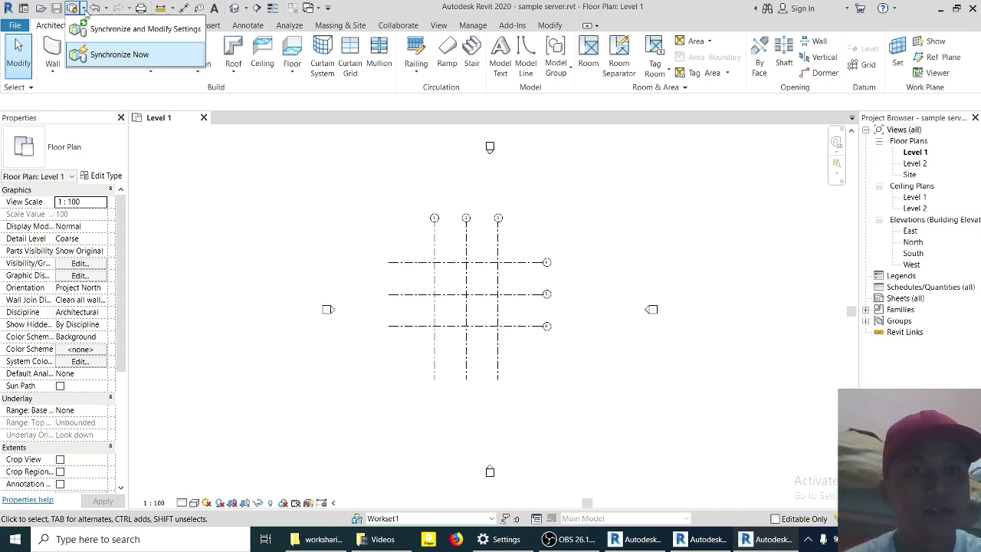
left_click(94, 55)
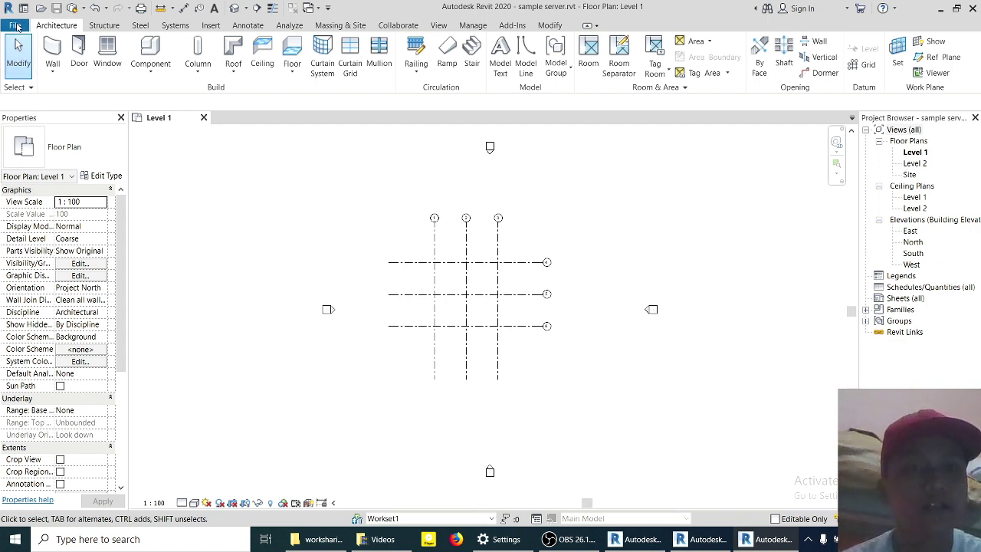
left_click(16, 27)
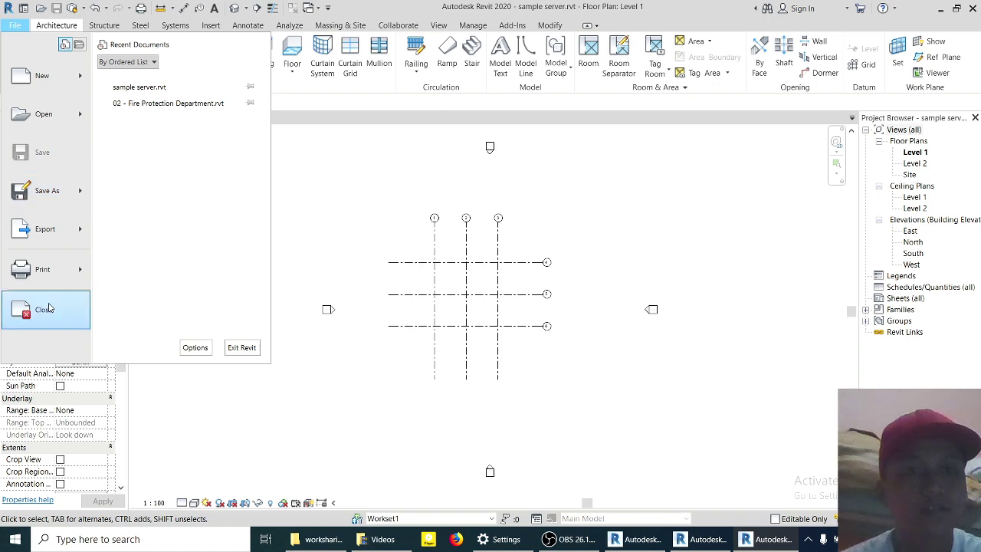
key("Escape")
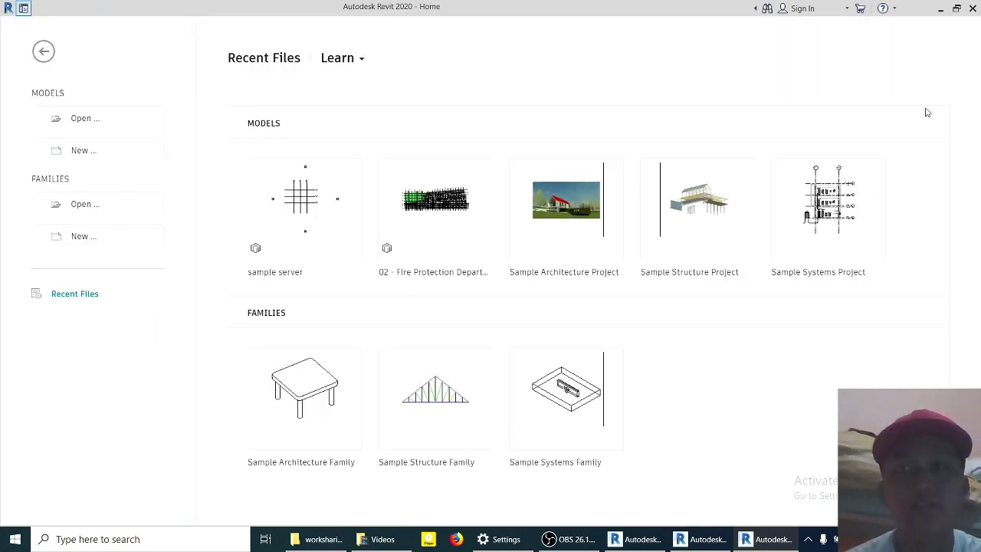
- Switch to the other Revit session, maximize it, and leave its Home screen
left_click(956, 8)
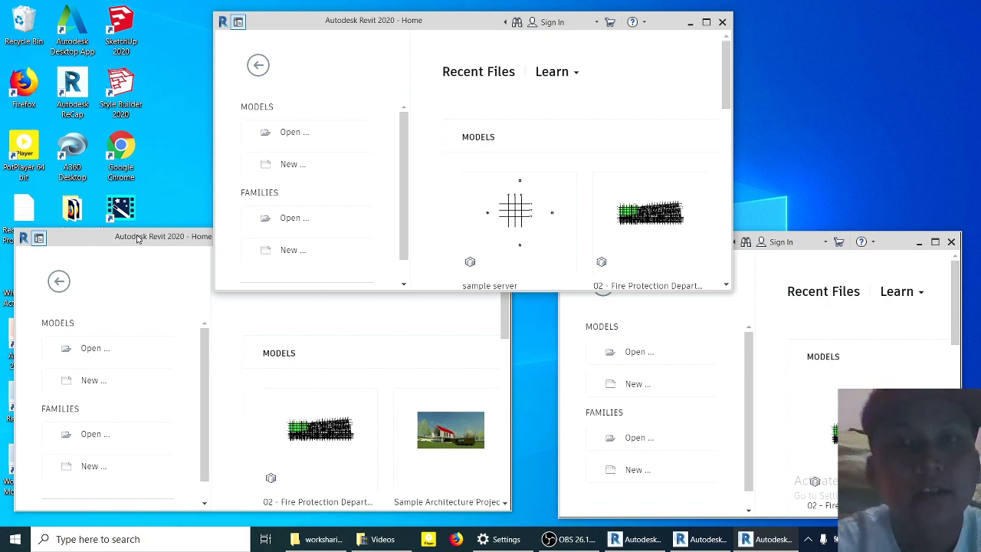
left_click(138, 240)
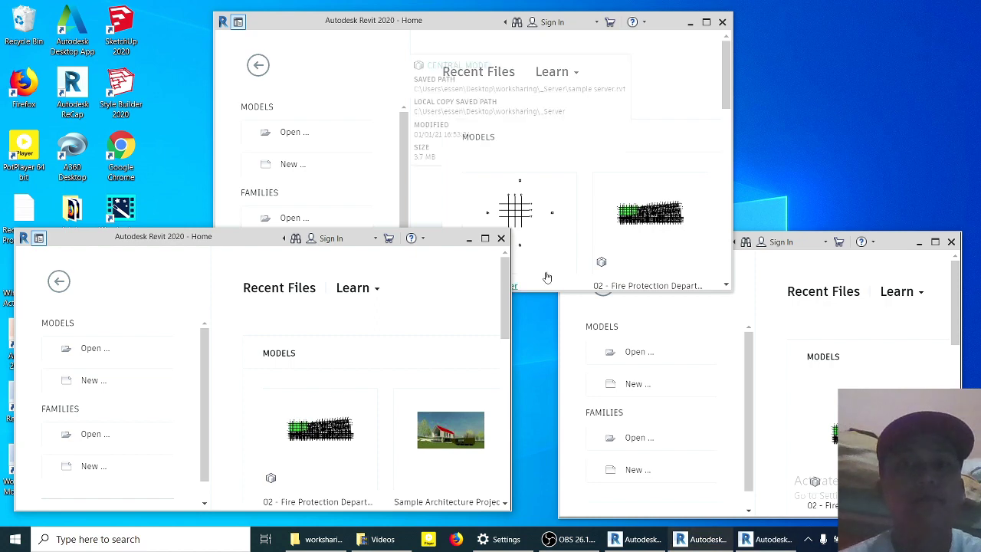
left_click(484, 237)
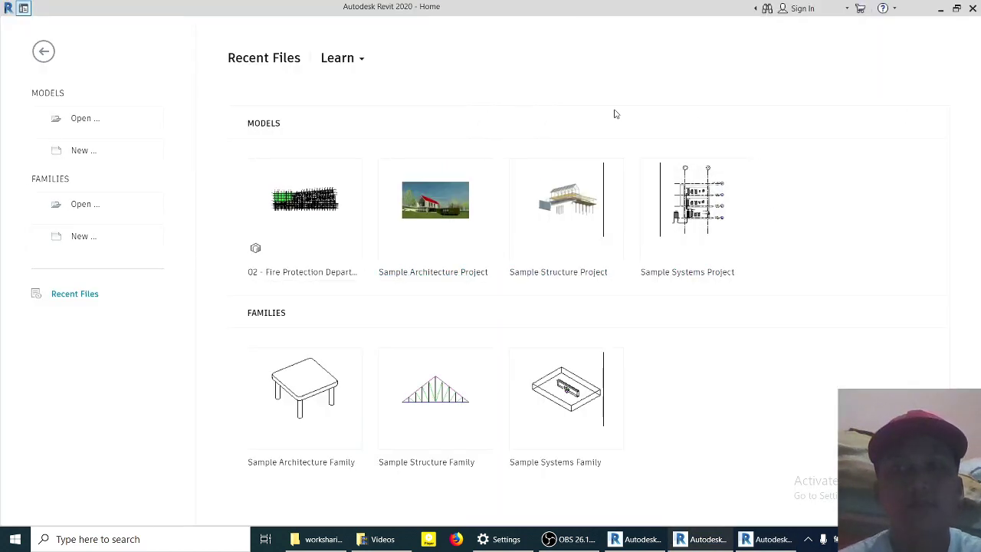
left_click(23, 9)
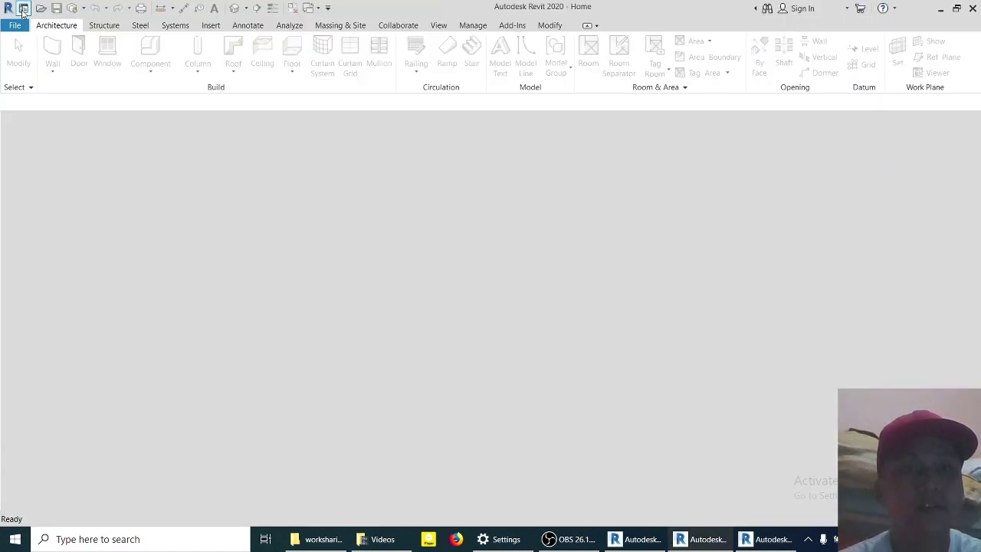
left_click(13, 28)
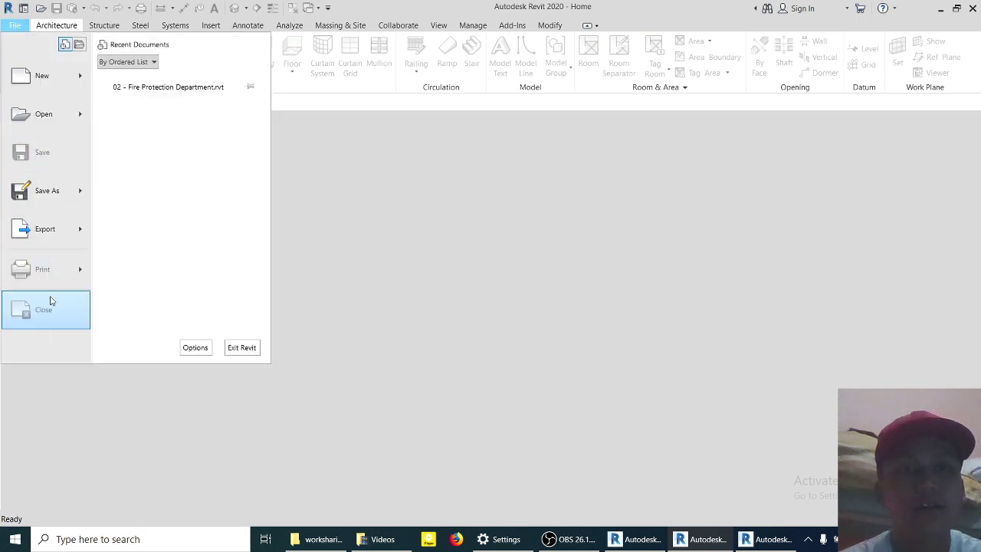
- Replace the Revit username in Options with a different user name
left_click(204, 348)
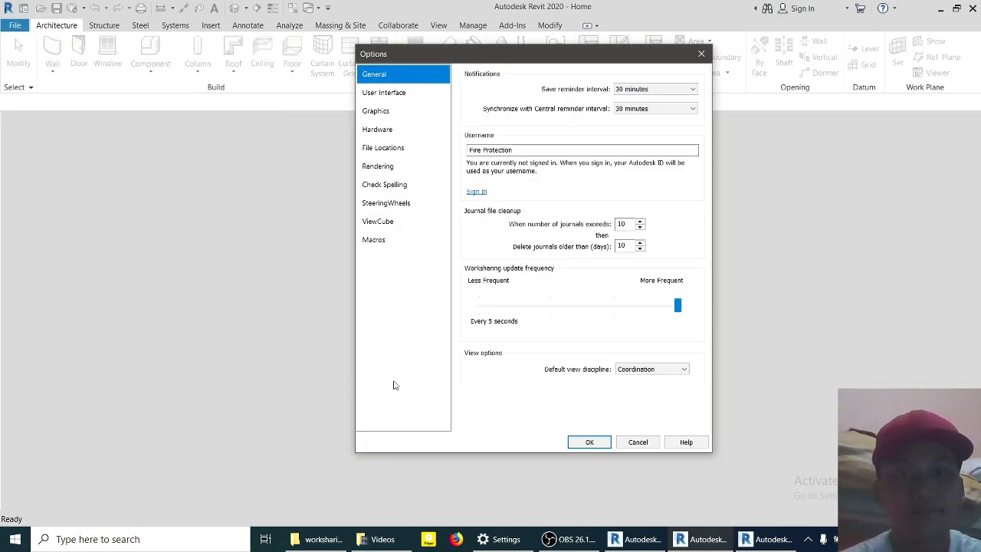
left_click_drag(619, 150, 412, 149)
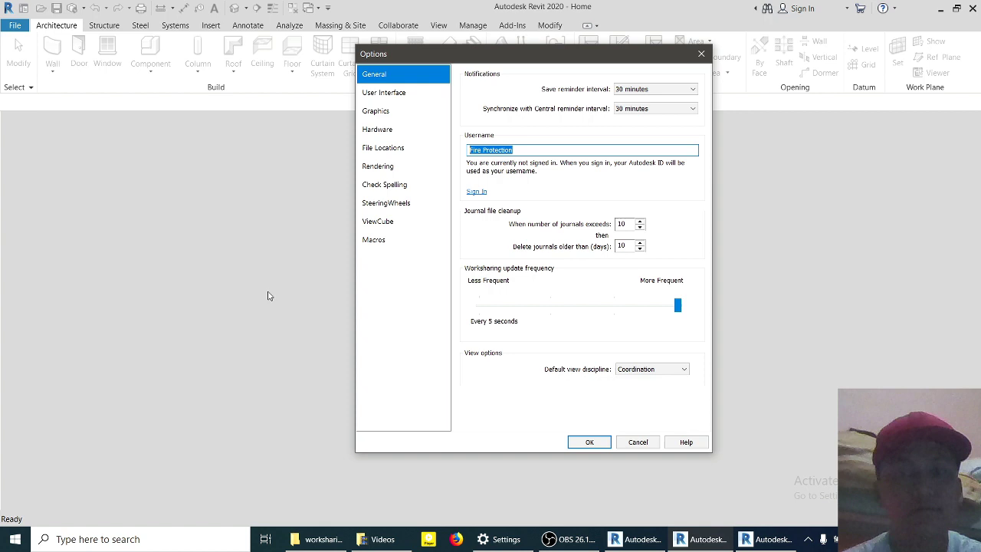
type("B")
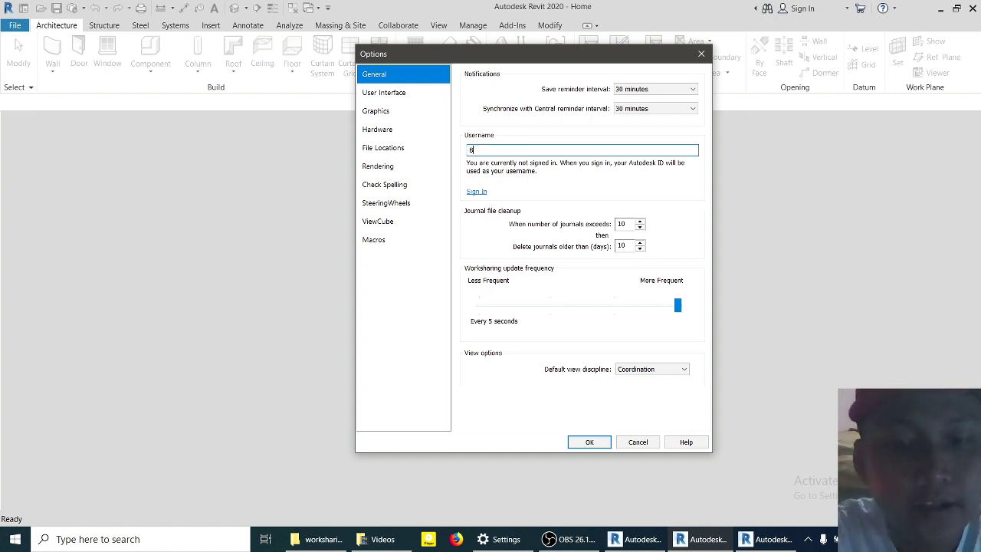
type("oy")
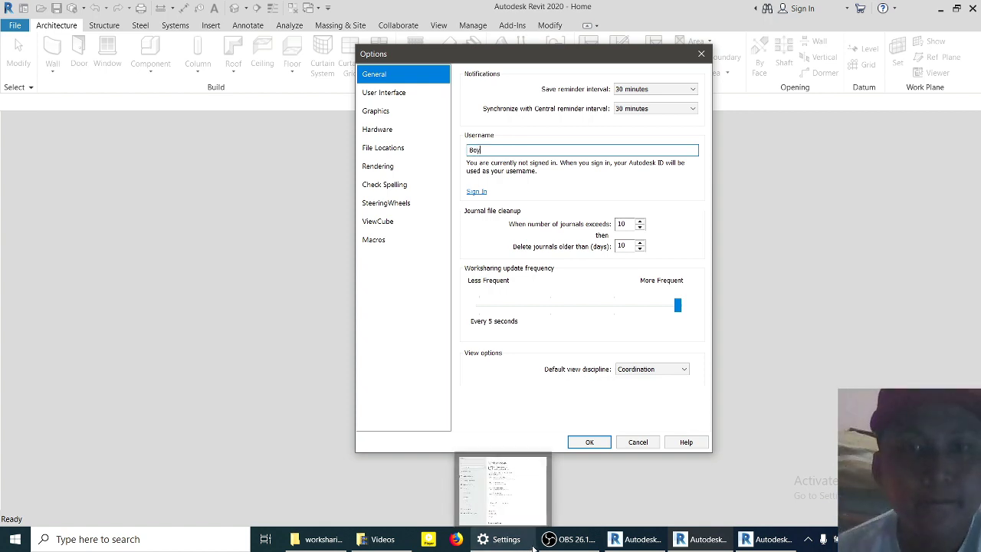
- Make Desktop\worksharing\User 1 the default user-files folder, then bring up the Open dialog on This PC
left_click(383, 148)
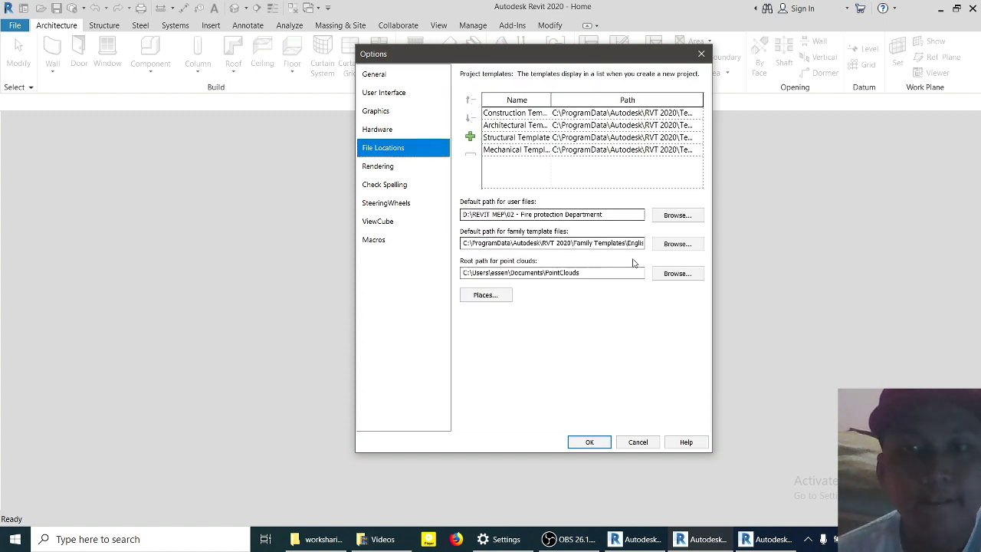
left_click(678, 218)
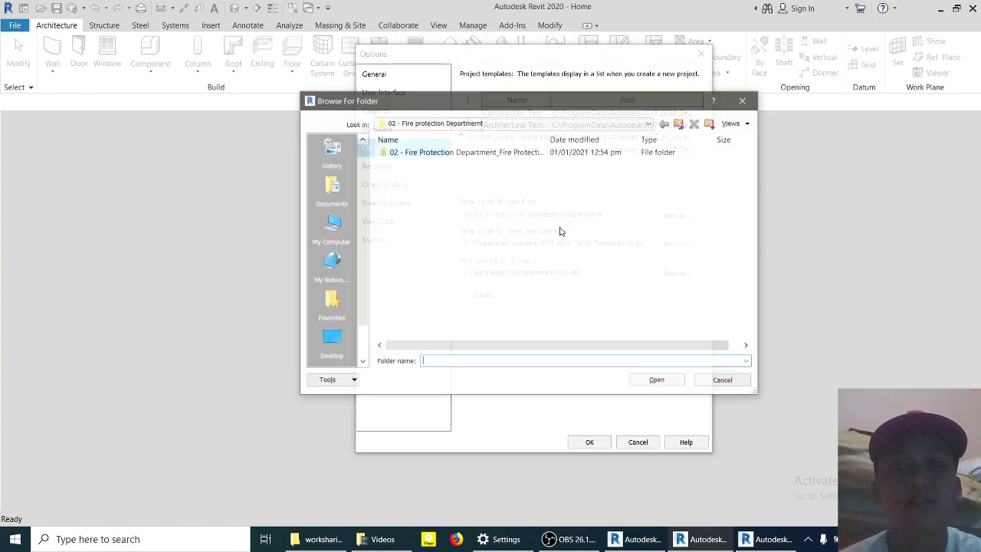
left_click(330, 226)
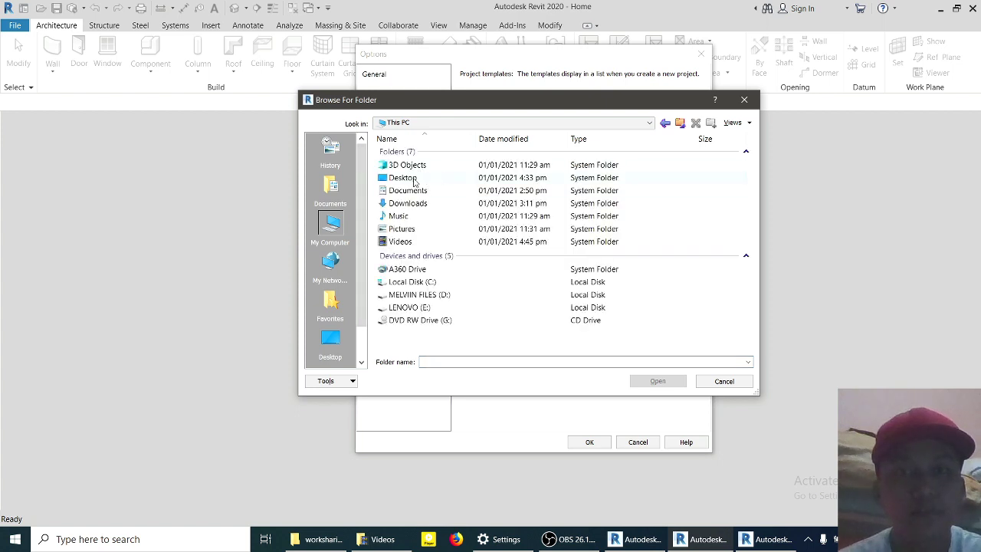
double_click(414, 178)
double_click(414, 178)
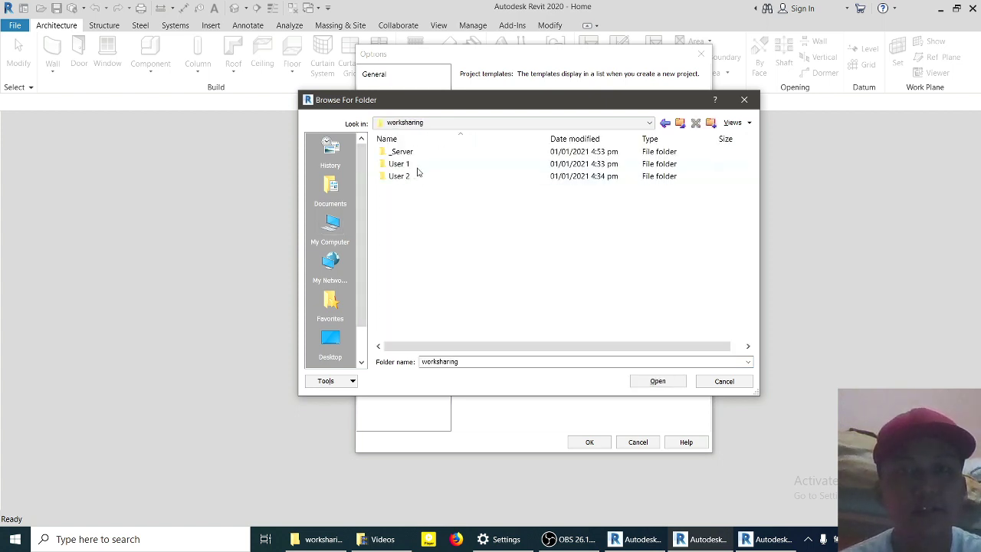
left_click(418, 167)
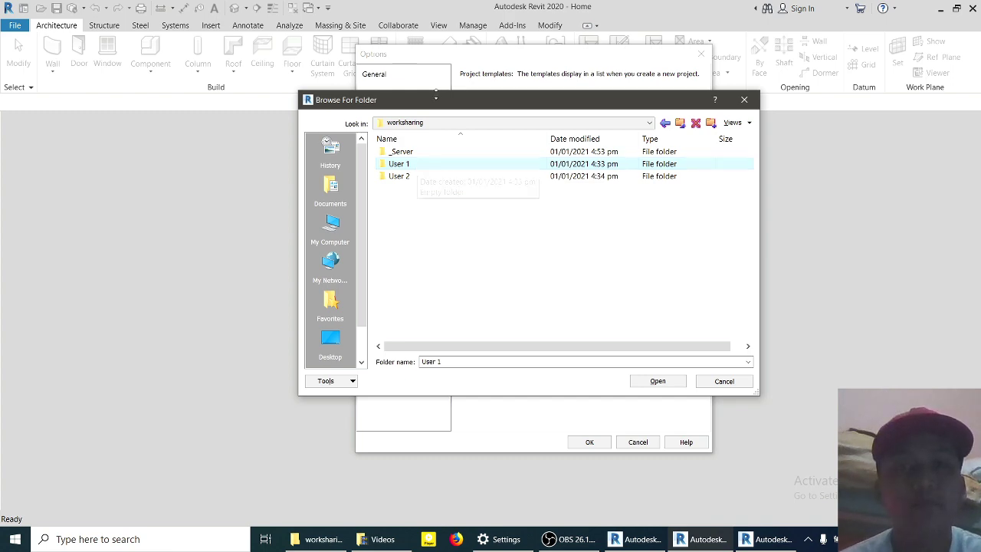
left_click_drag(449, 97, 405, 180)
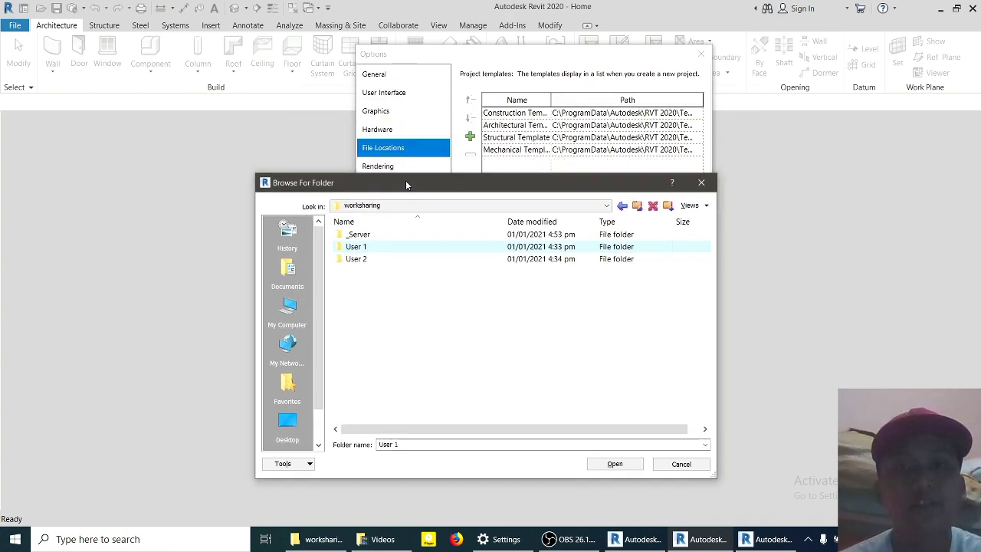
left_click(614, 463)
left_click(599, 441)
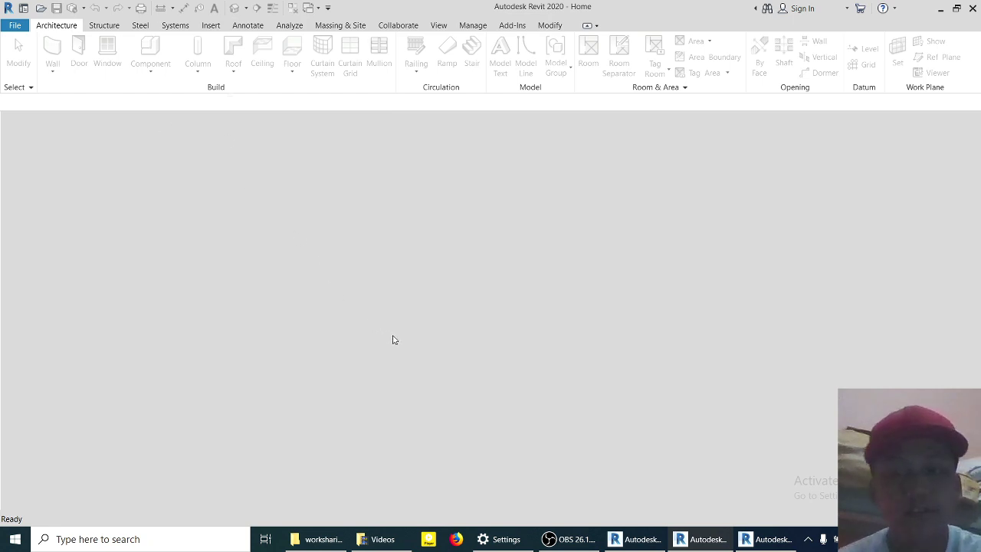
key("ctrl+o")
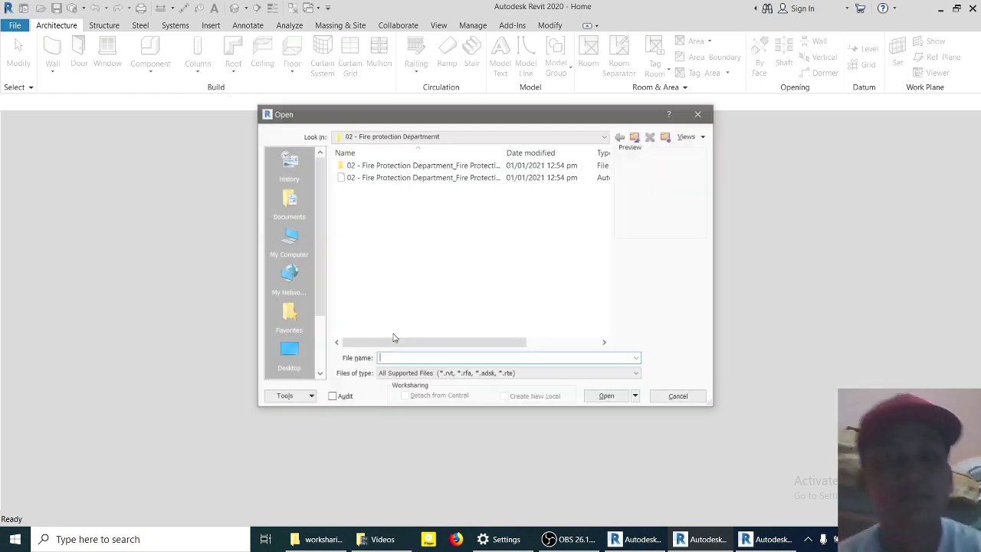
left_click(291, 239)
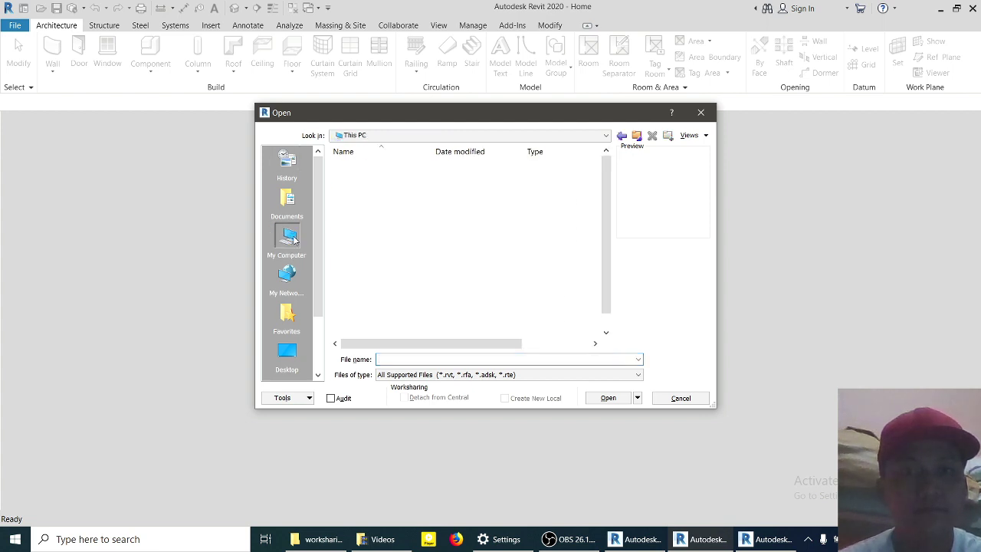
- Open sample server.rvt from Desktop\worksharing\_Server as a new local copy
double_click(384, 191)
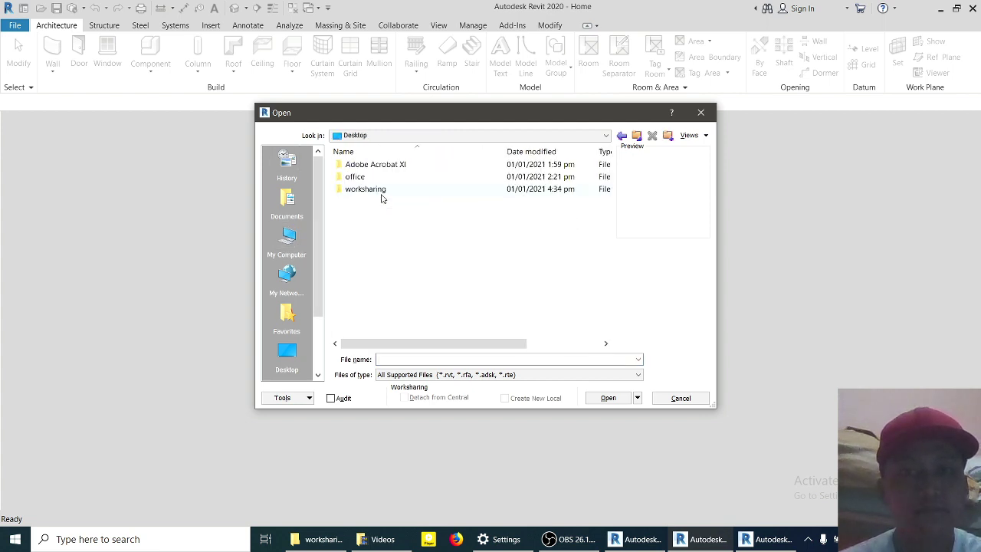
double_click(383, 190)
double_click(381, 166)
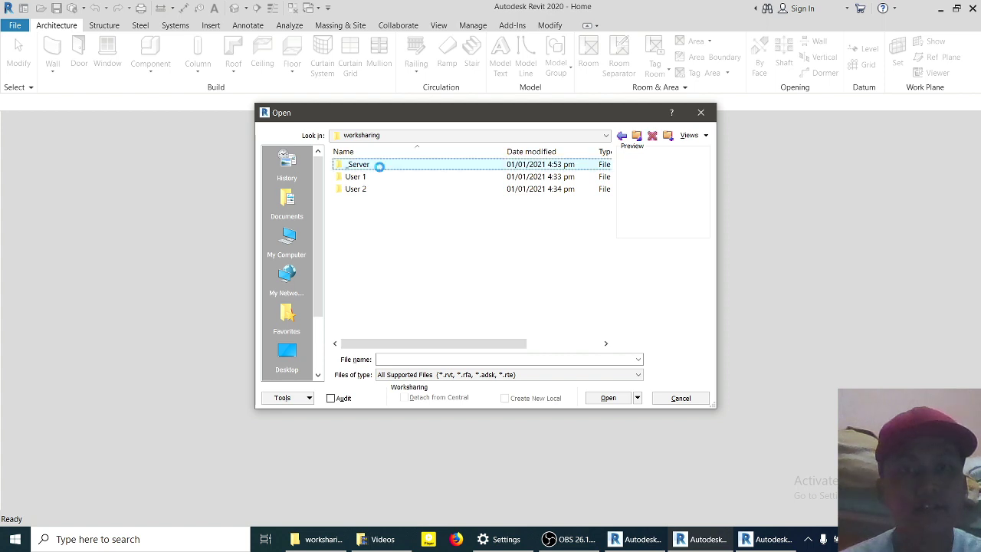
left_click(377, 179)
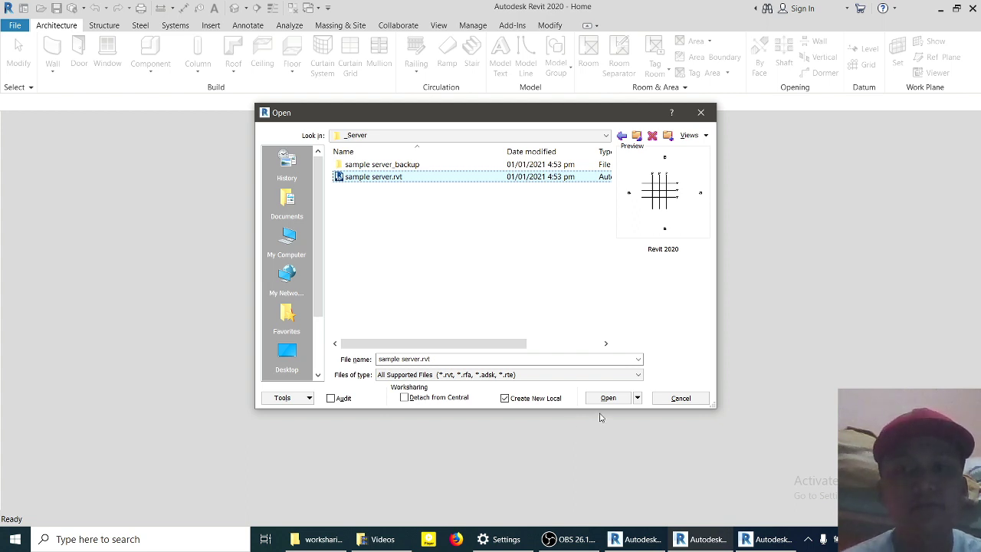
left_click(609, 398)
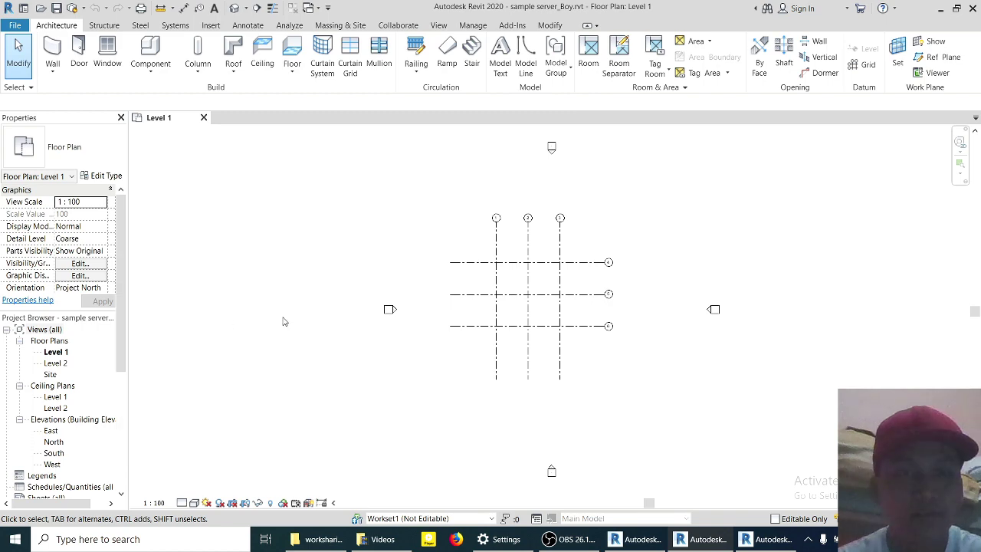
- Dock the Project Browser right, then create the 'wall exterior' workset and make it active
left_click_drag(57, 318, 911, 295)
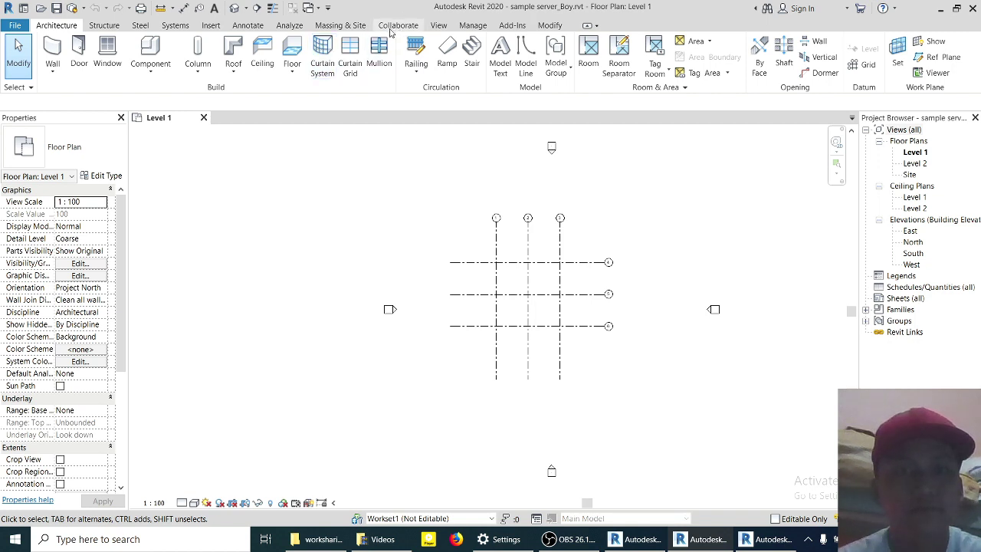
left_click(395, 25)
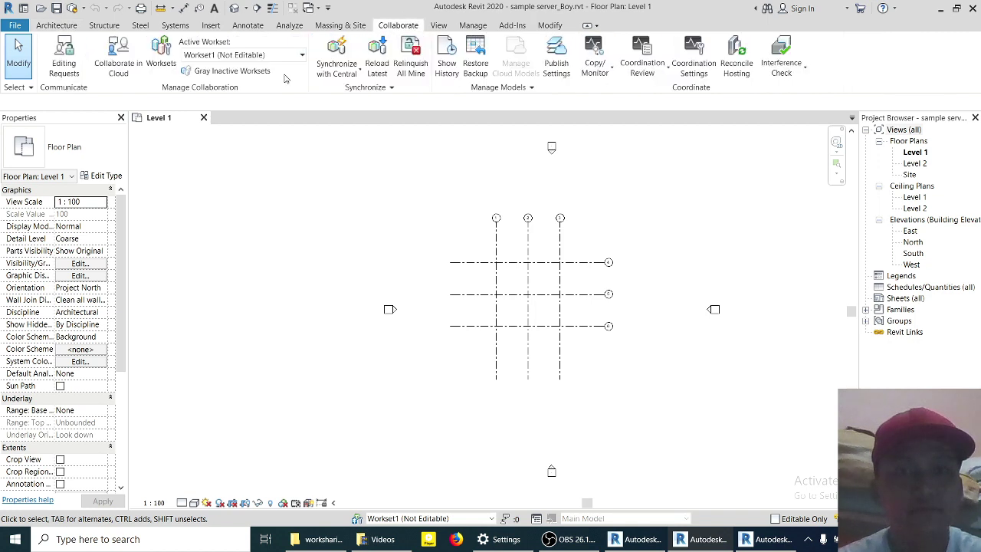
left_click(163, 53)
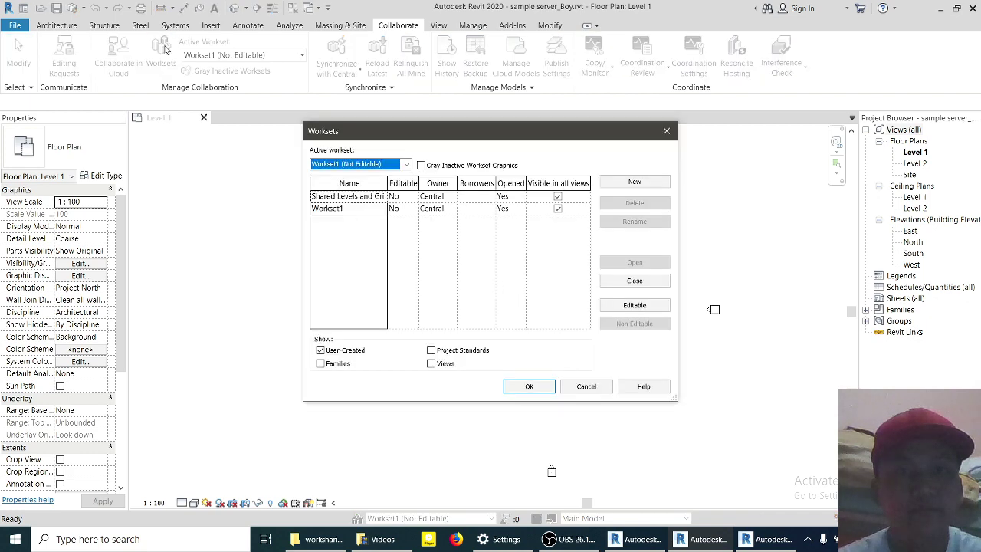
left_click(617, 184)
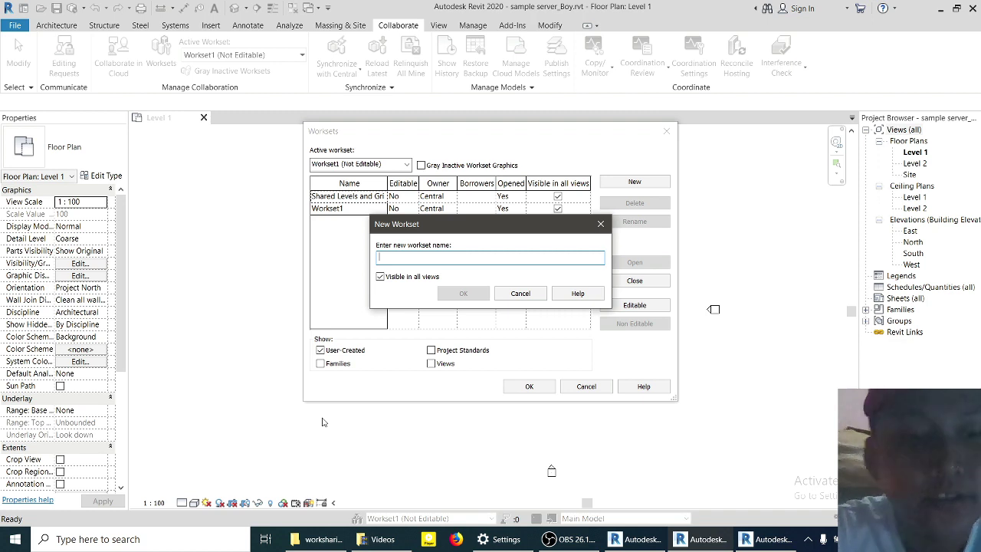
type("wall ")
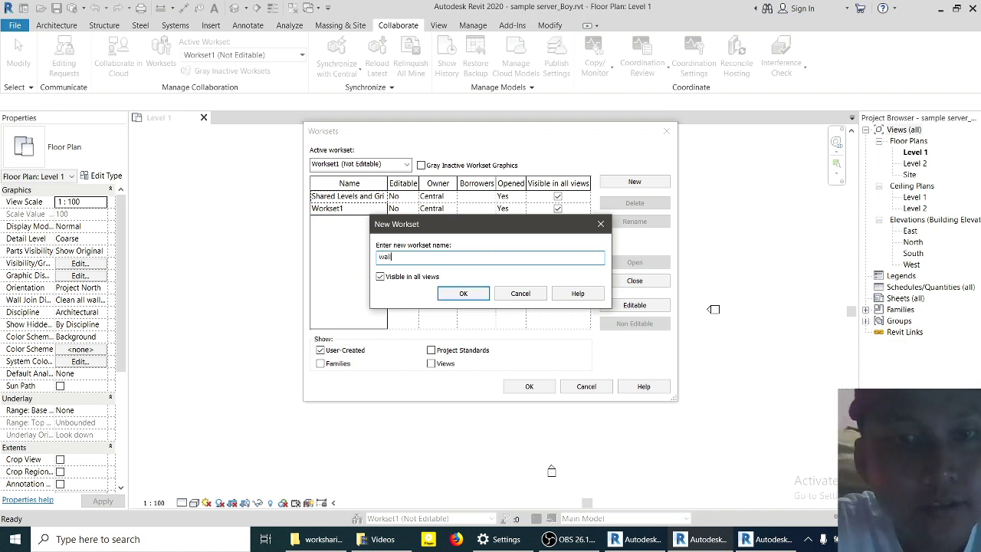
type("ex")
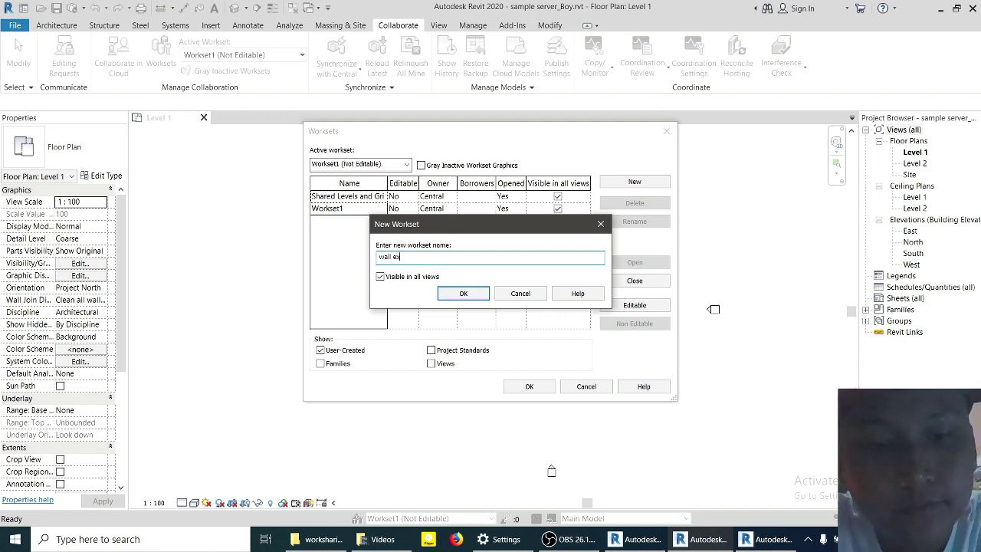
type("terior")
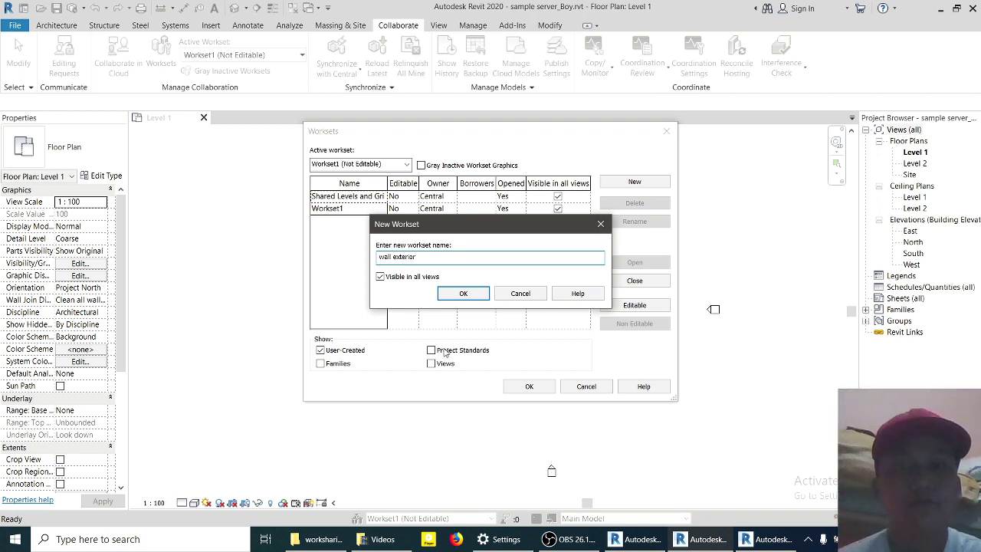
left_click(462, 294)
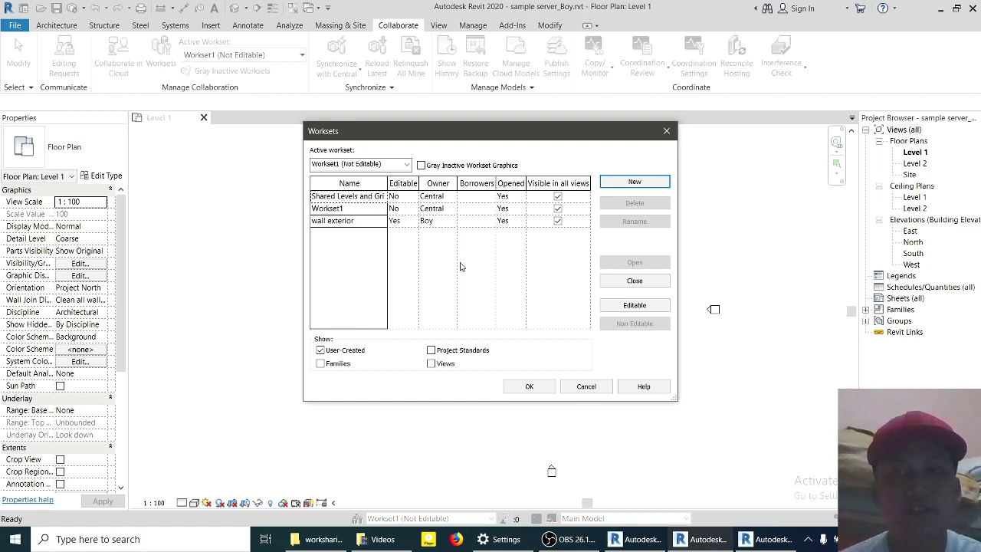
left_click(541, 390)
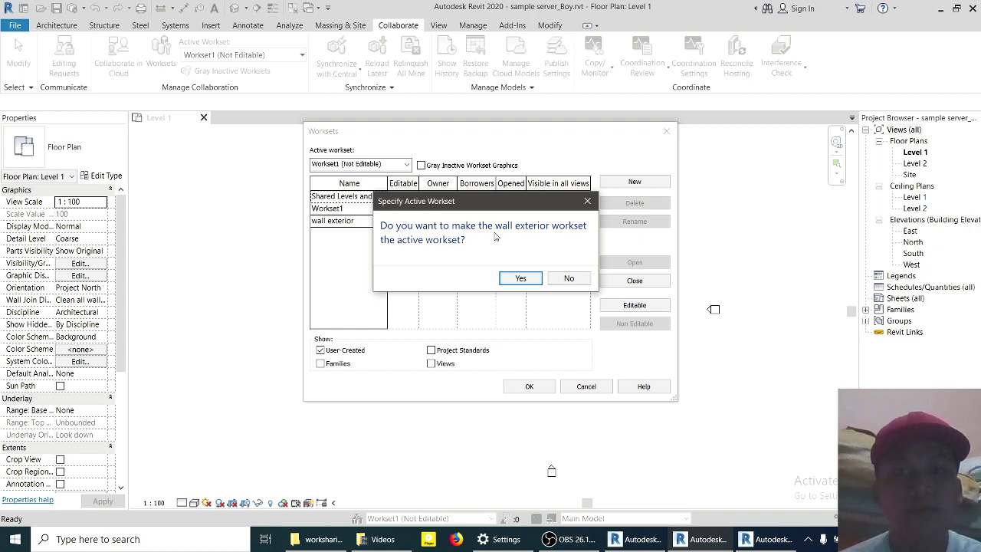
left_click(513, 277)
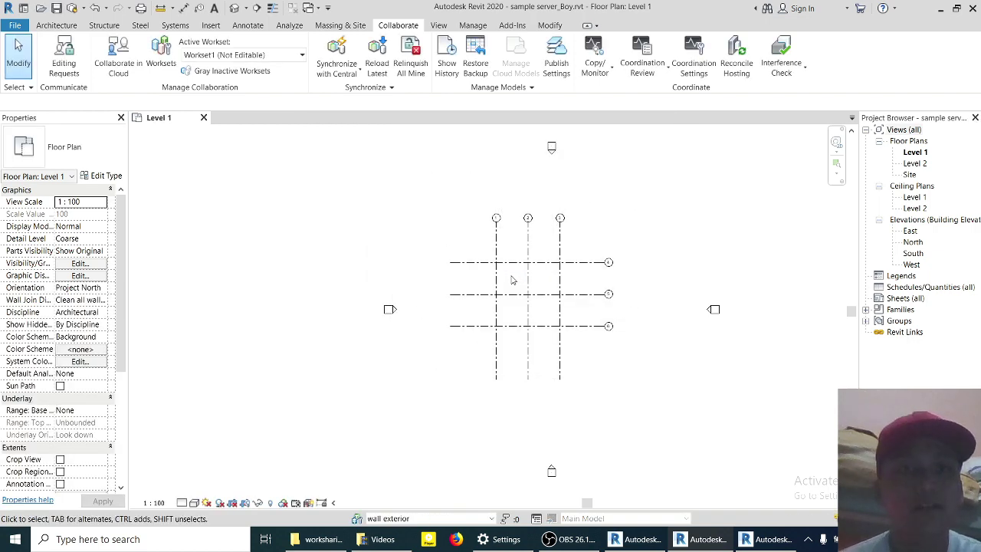
left_click(54, 26)
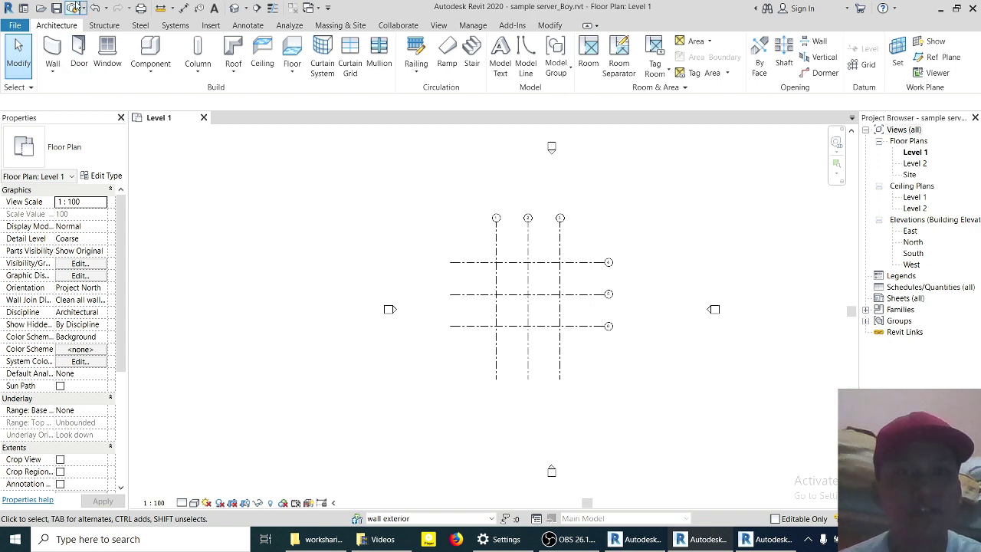
- Synchronize with central, then draw the first wall along grid 4 from grid 3 to grid 1
left_click(74, 8)
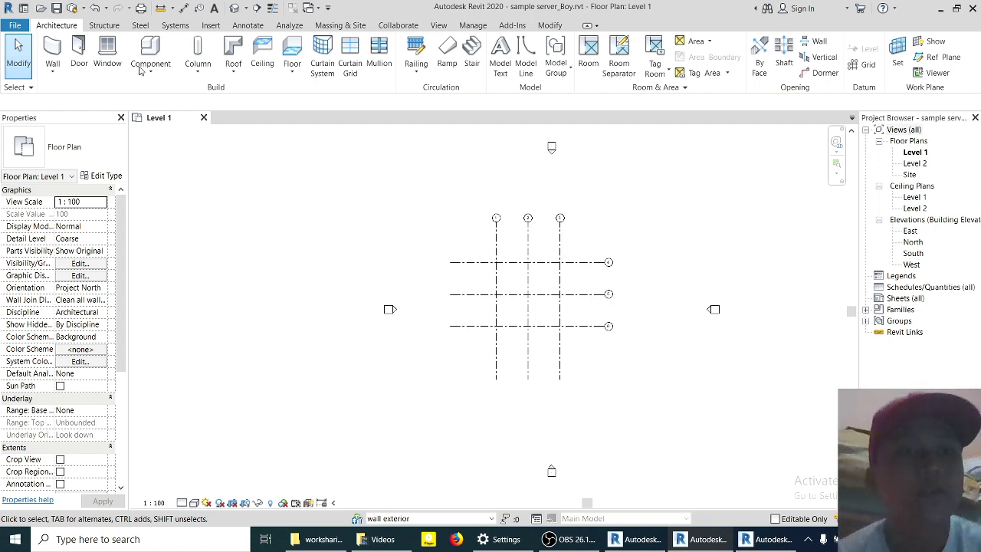
left_click(47, 50)
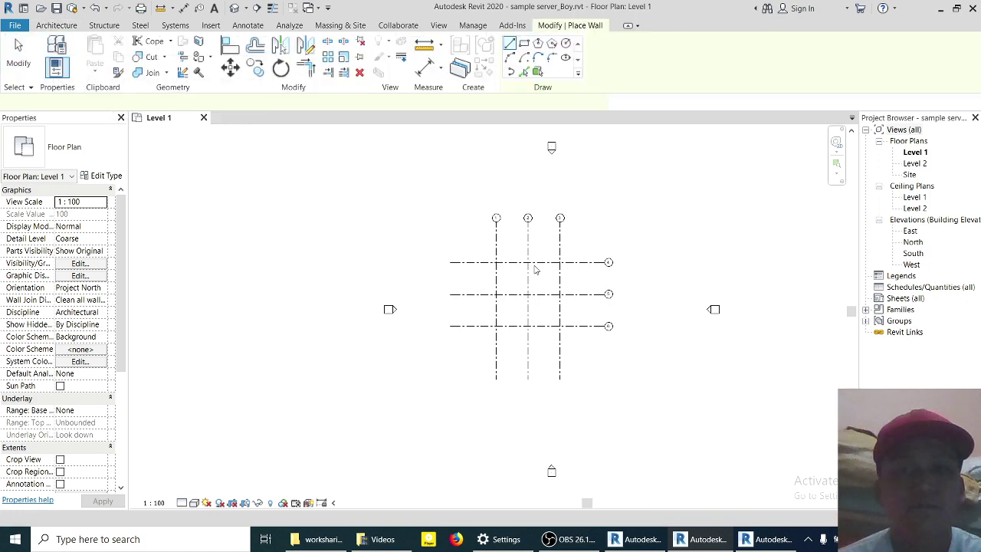
scroll(541, 269, "up", 5)
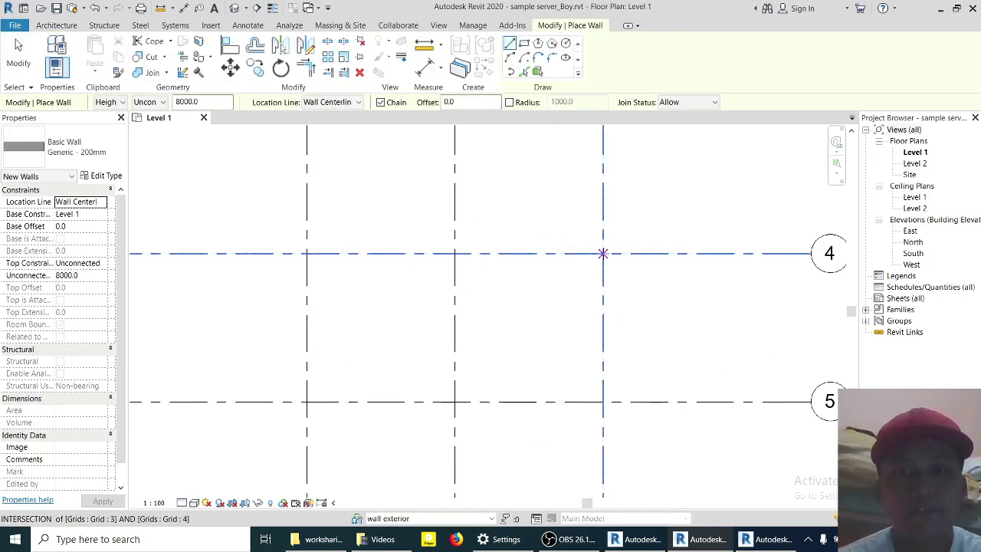
left_click(603, 252)
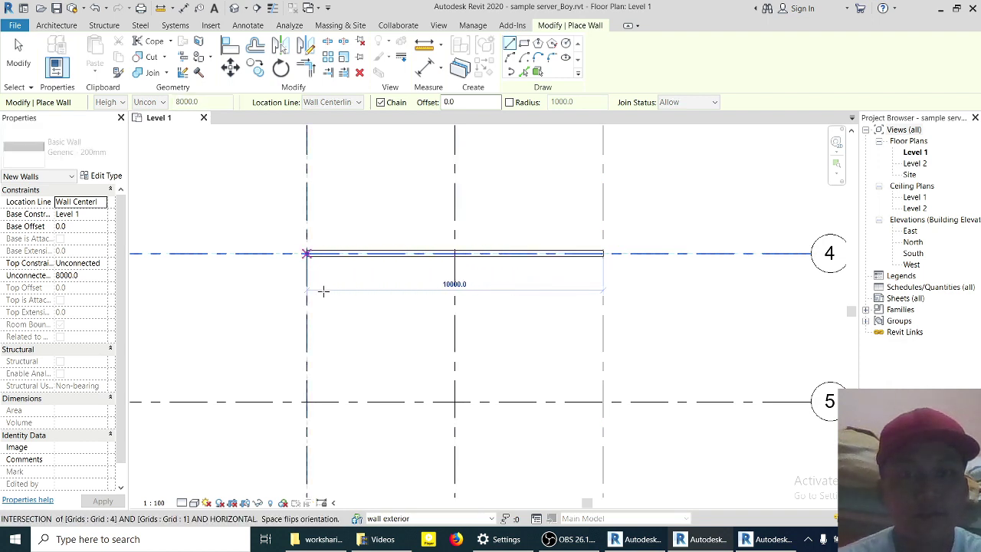
left_click(324, 236)
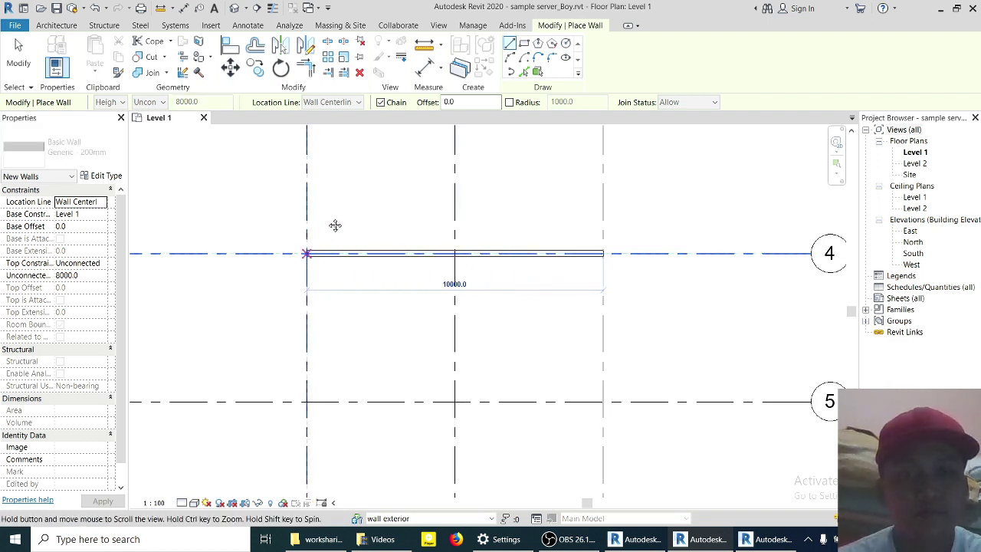
- Continue walls down grid 1, along grid 6 and back up grid 3, closing the square
scroll(330, 218, "down", 2)
scroll(321, 312, "down", 2)
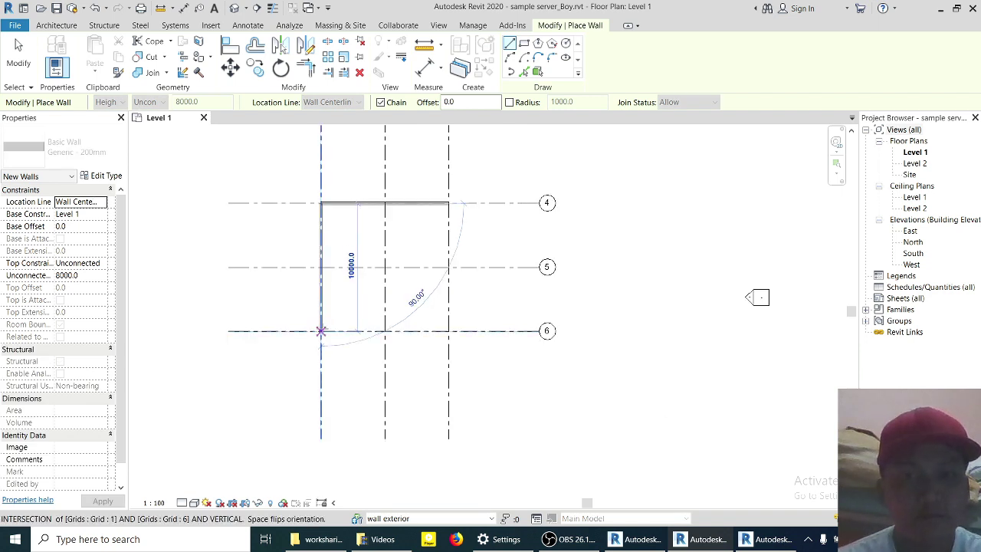
left_click(321, 331)
left_click(448, 331)
left_click(449, 203)
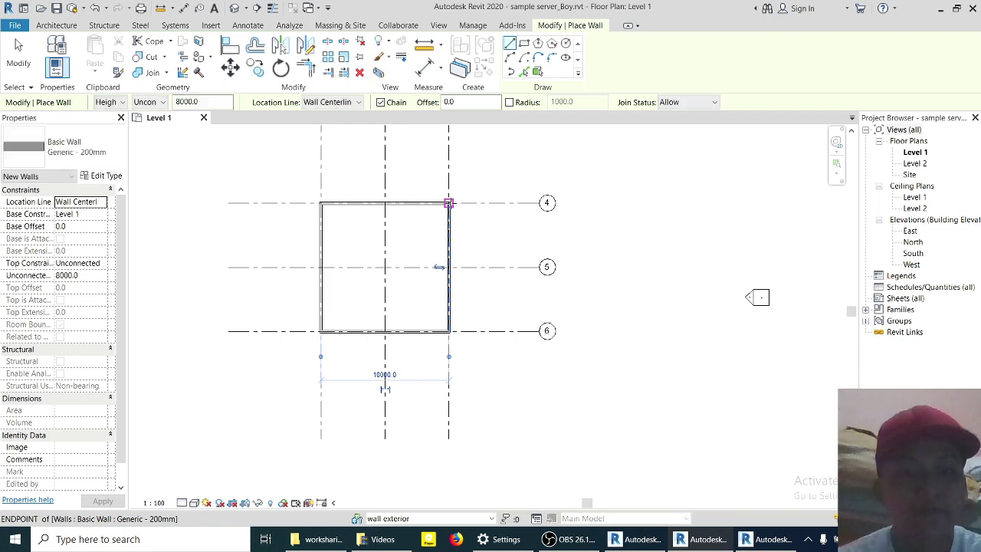
key("Escape")
key("Escape")
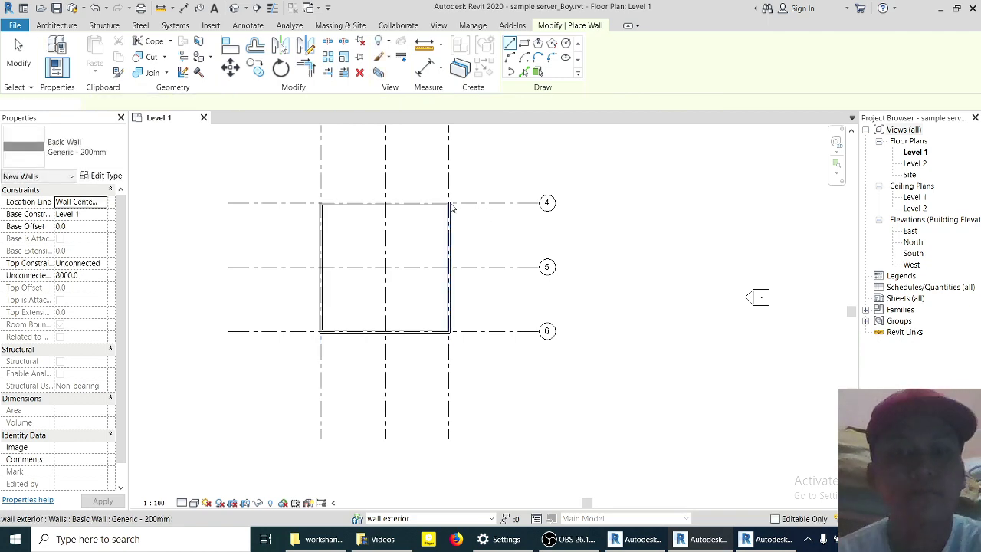
key("Escape")
scroll(372, 240, "up", 1)
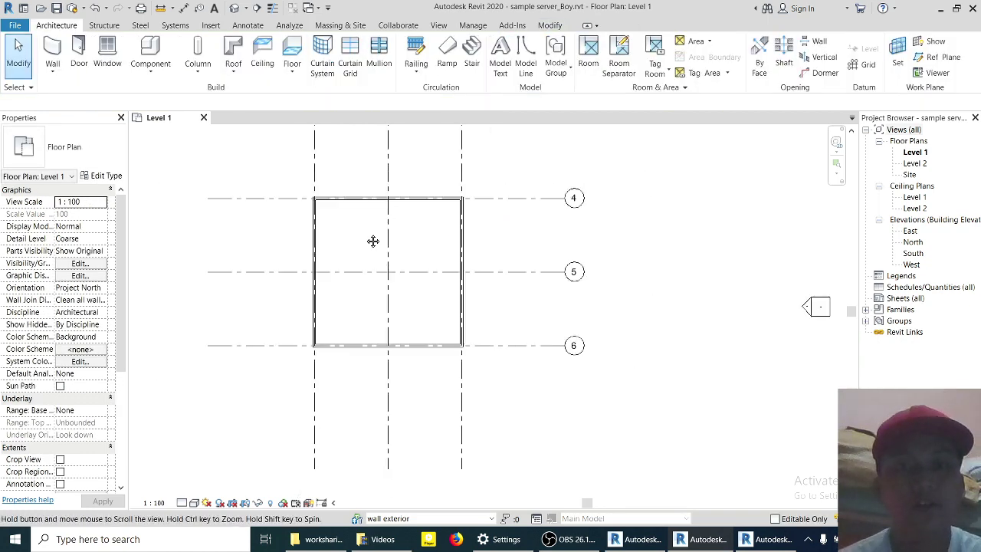
middle_click_drag(373, 241, 399, 264)
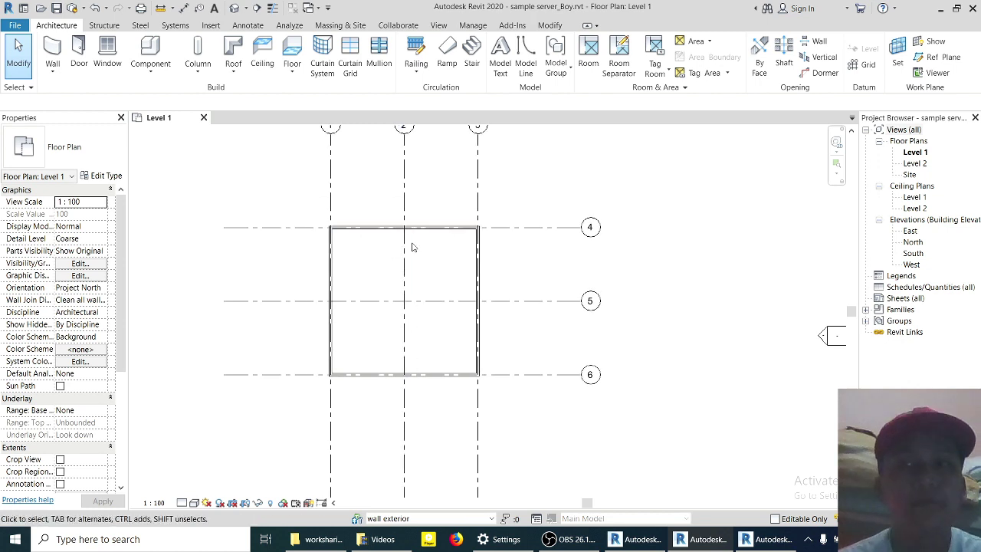
- Synchronize the new walls with central and close the local sample server model
left_click(73, 9)
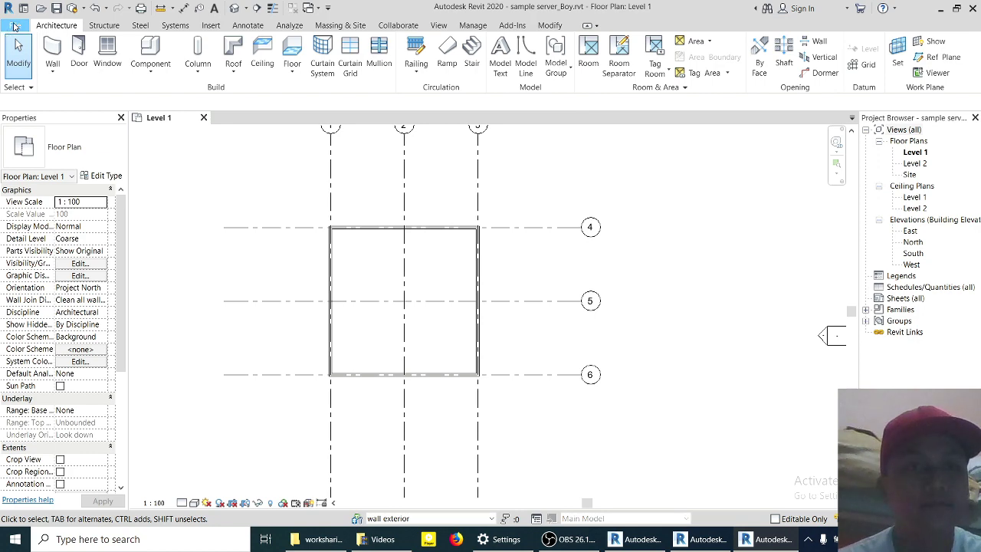
left_click(14, 26)
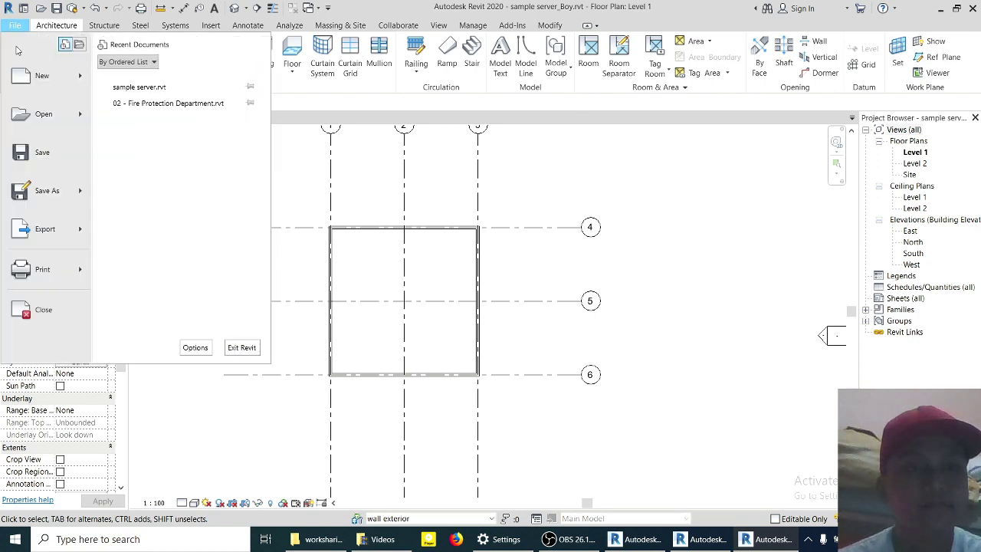
left_click(32, 318)
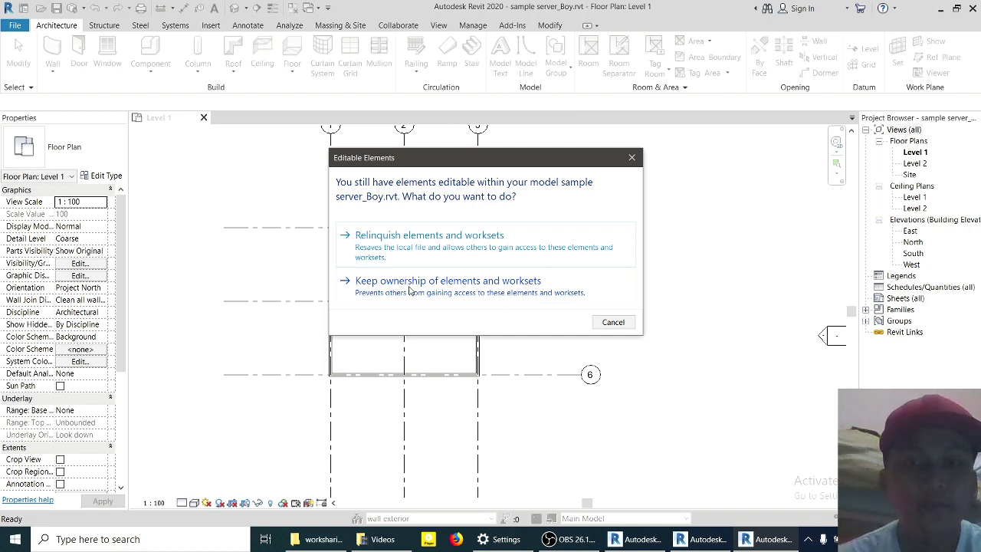
left_click(544, 292)
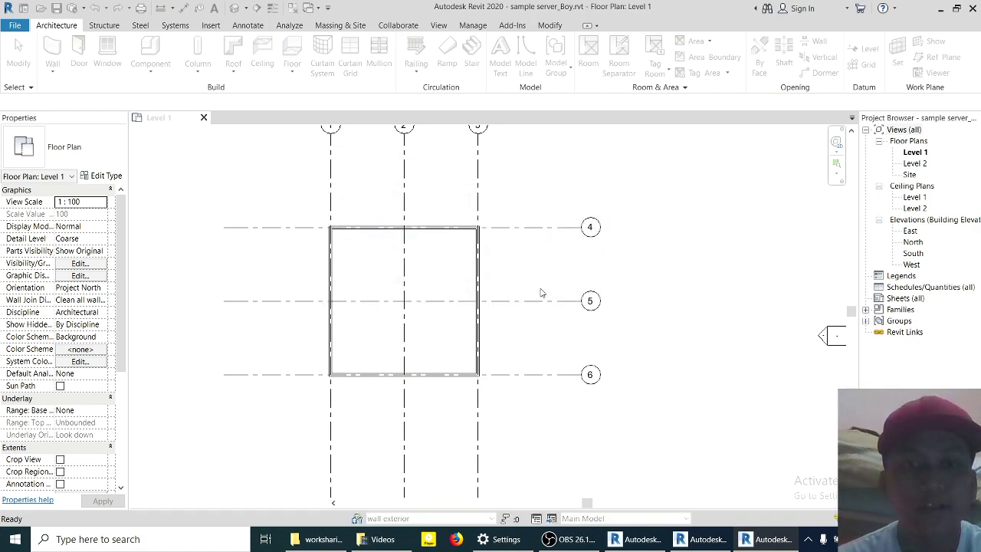
- Switch to the other Revit session and maximize its window
left_click(958, 8)
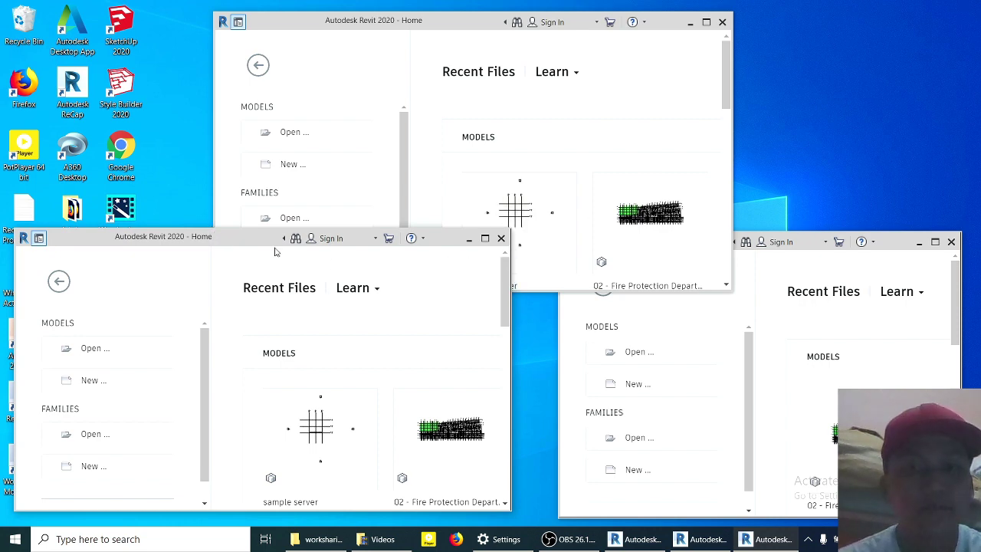
left_click(789, 272)
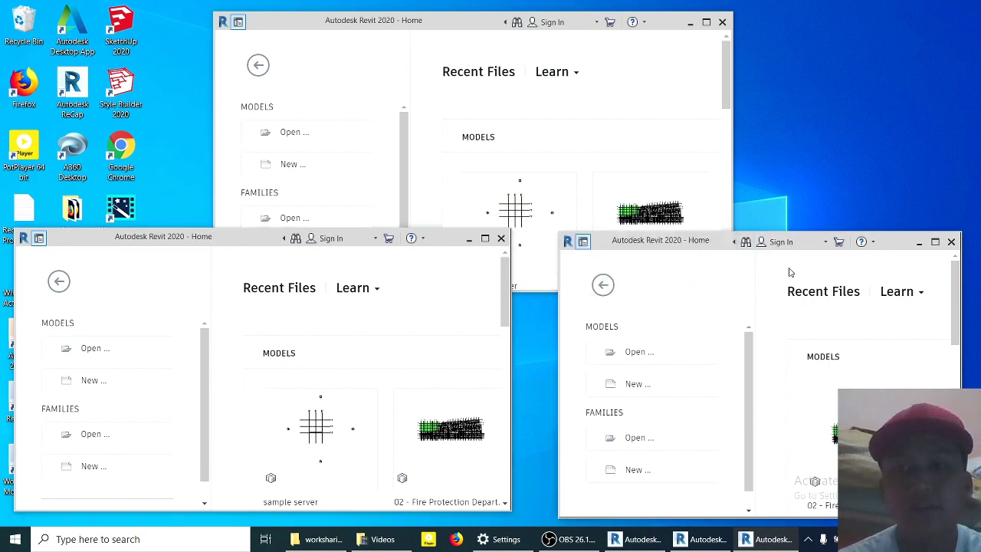
left_click(935, 241)
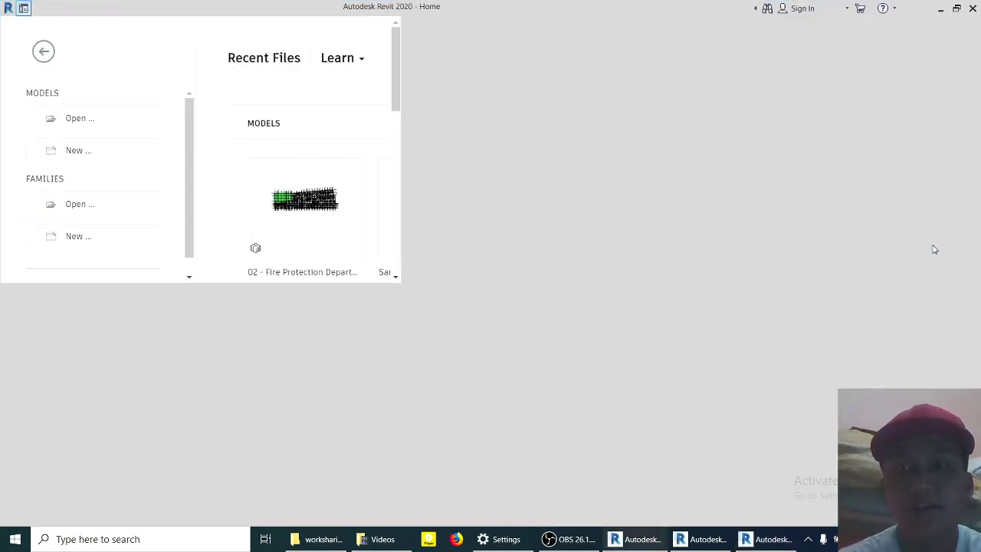
left_click(24, 9)
- Change the Revit username in Options to a different user name
left_click(11, 29)
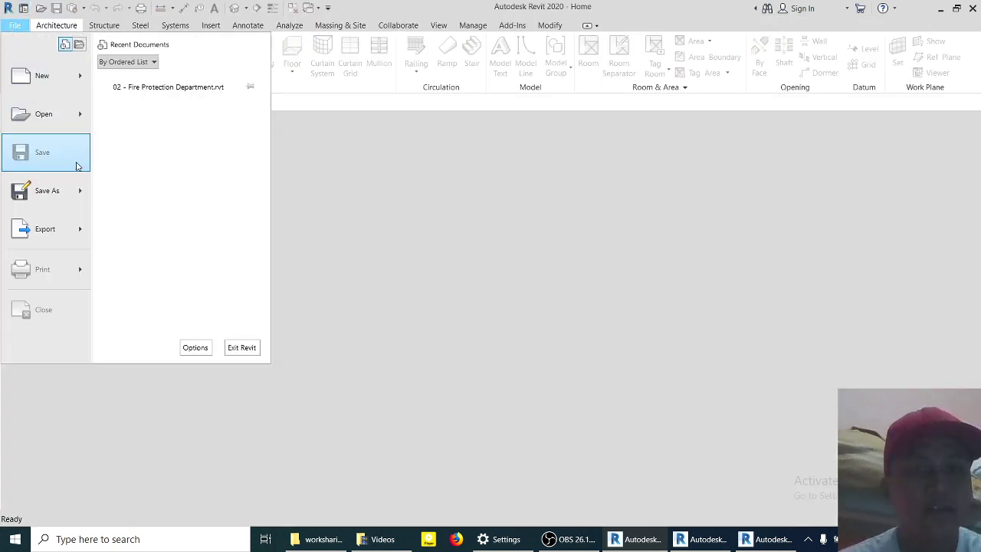
left_click(194, 348)
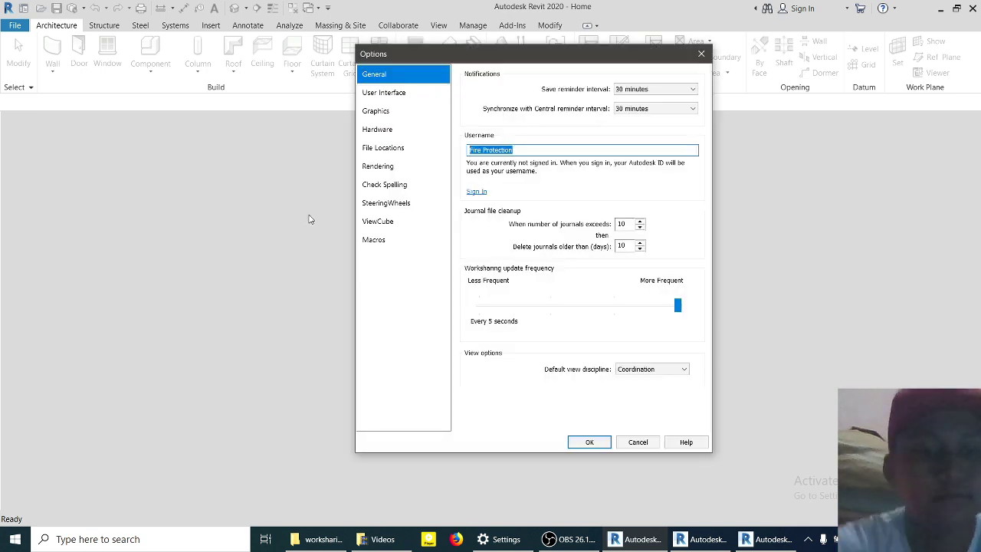
type("Grid")
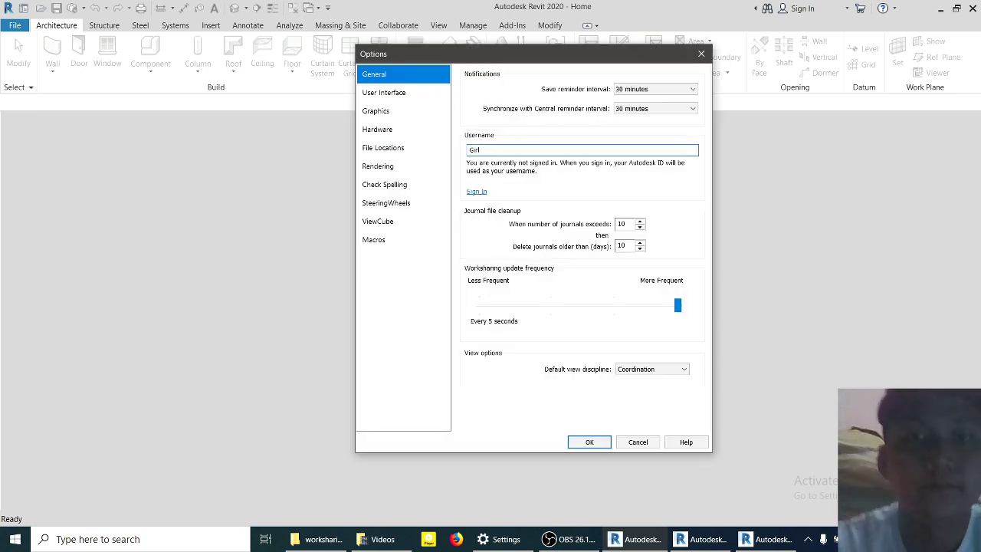
- Make Desktop\worksharing\User 2 the default user-files folder, then bring up the Open dialog on This PC
left_click(403, 148)
left_click(664, 214)
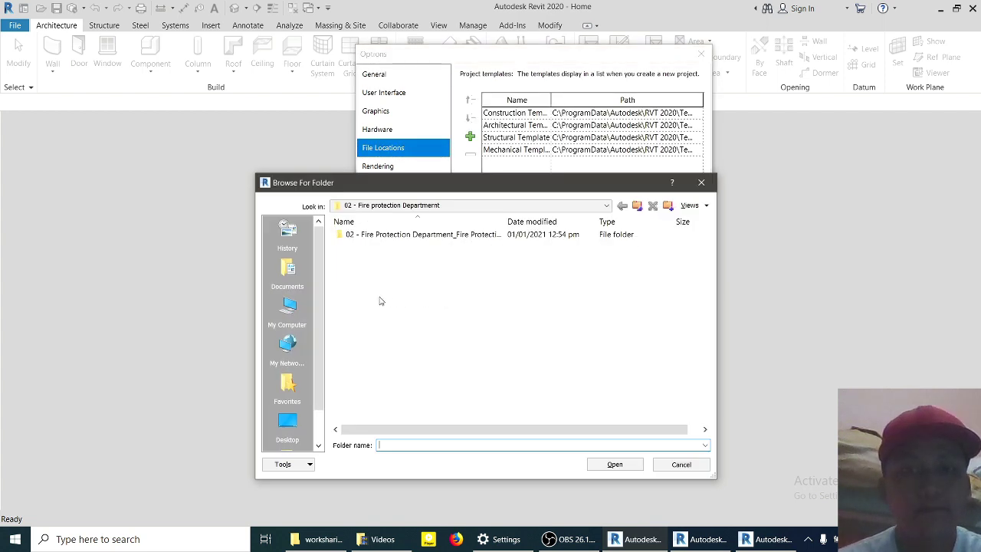
left_click(290, 309)
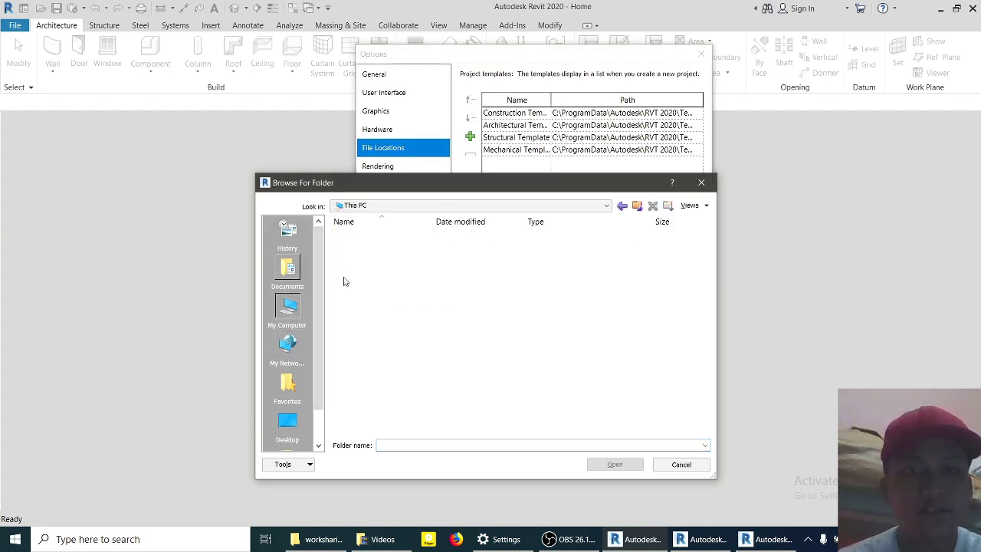
double_click(371, 262)
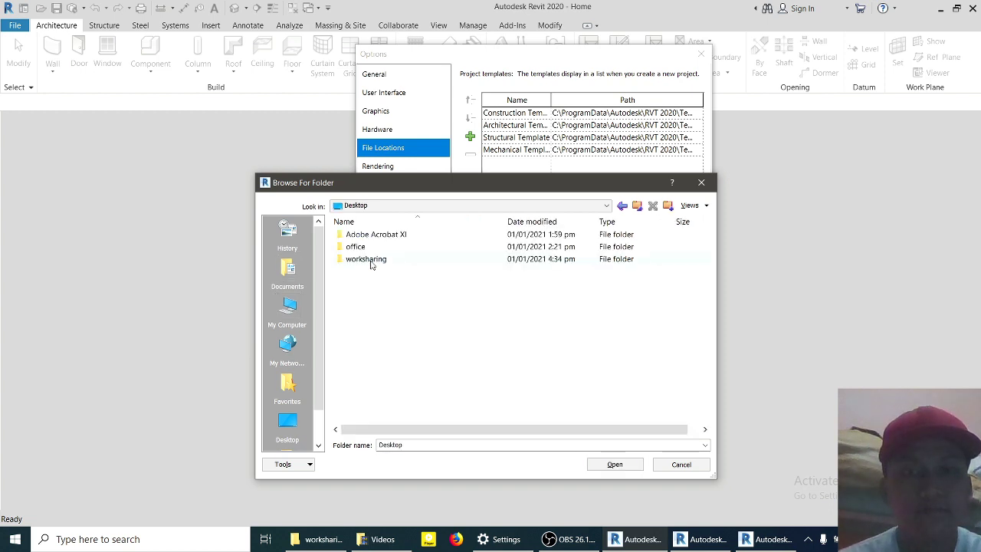
double_click(371, 261)
left_click(372, 261)
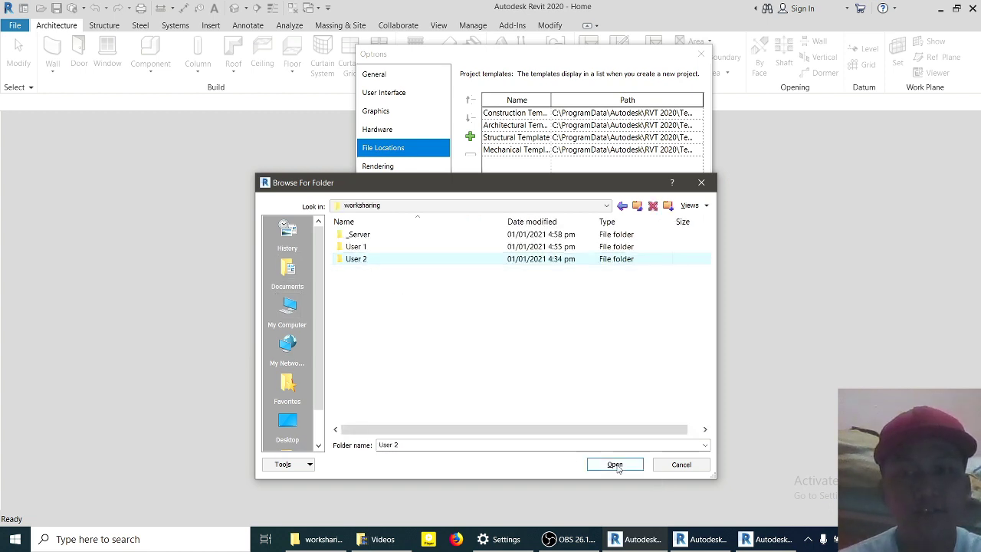
left_click(615, 465)
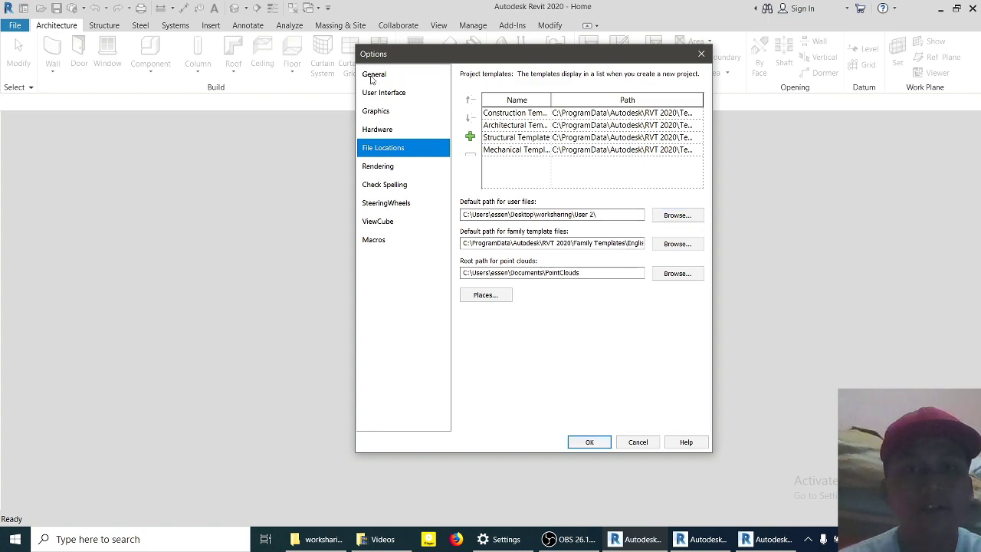
left_click(373, 75)
left_click(586, 441)
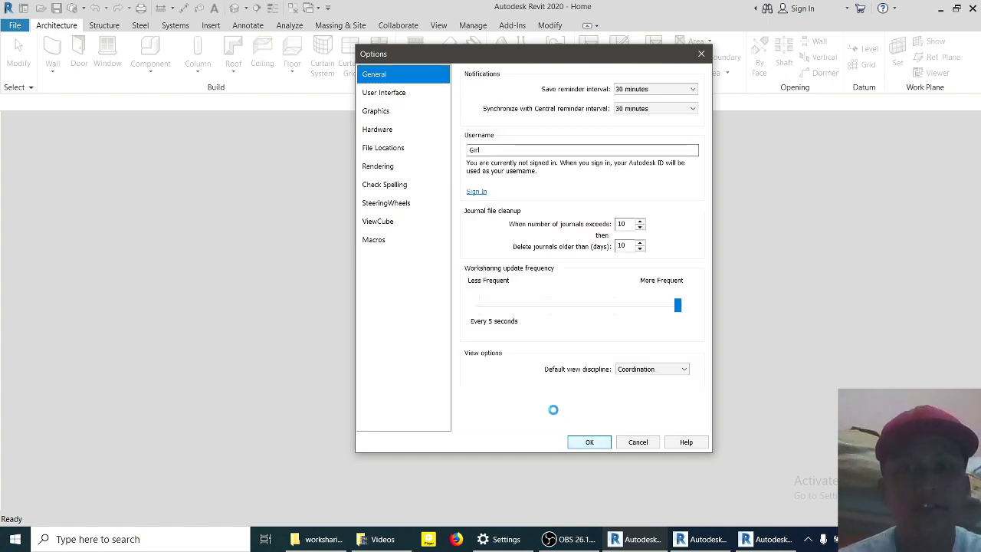
key("ctrl+o")
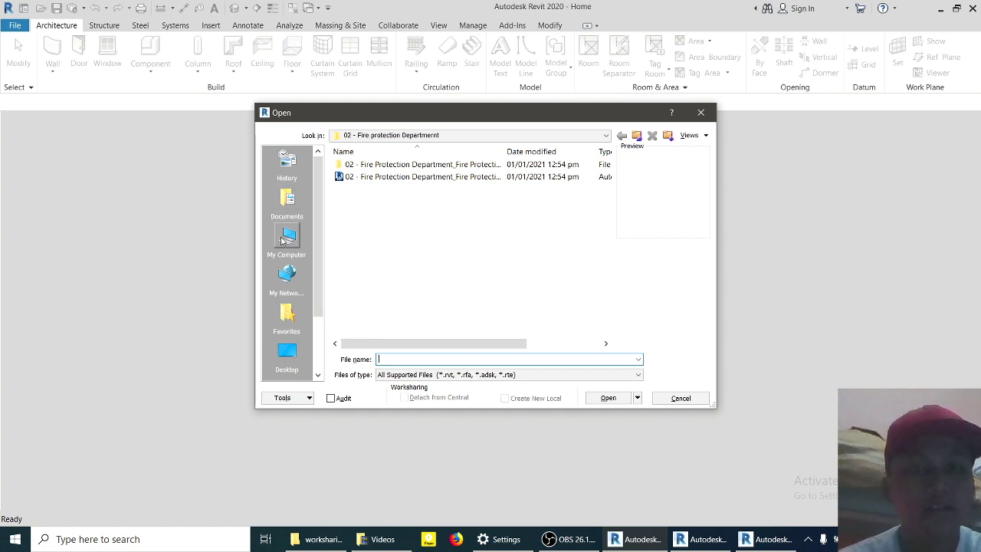
left_click(284, 240)
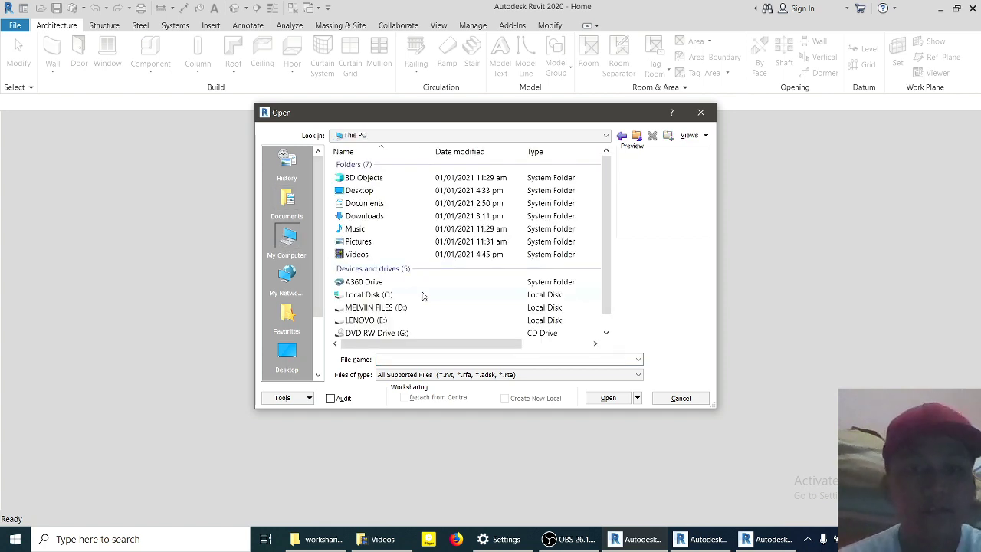
- Open sample server.rvt from Desktop\worksharing\_Server as a new local copy for the second user
scroll(413, 315, "down", 1)
scroll(412, 315, "up", 1)
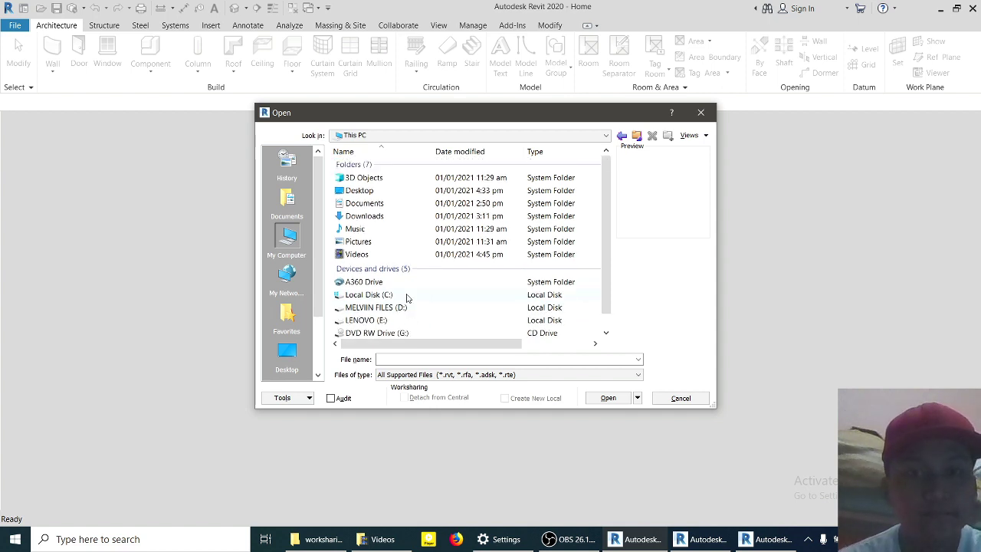
double_click(360, 191)
left_click(374, 192)
double_click(370, 166)
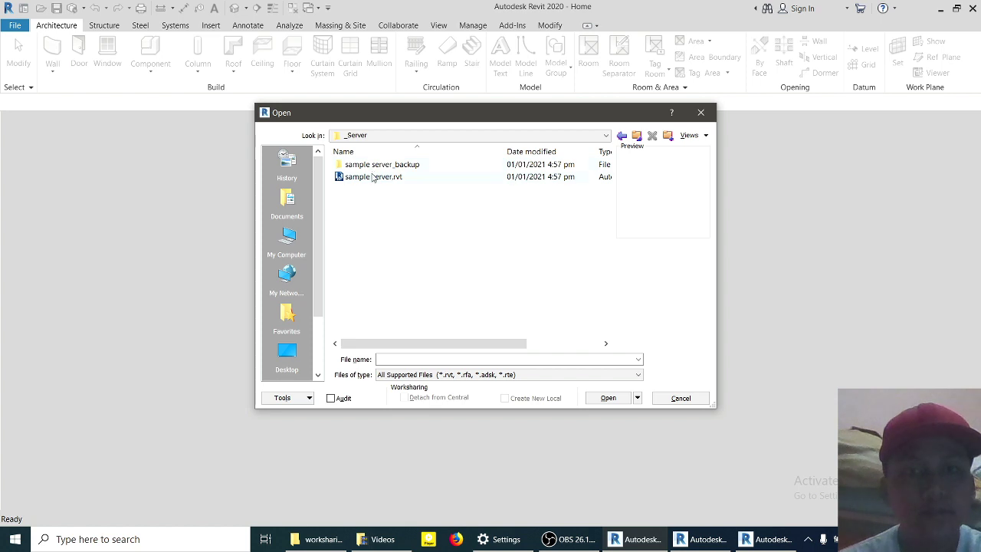
left_click(372, 177)
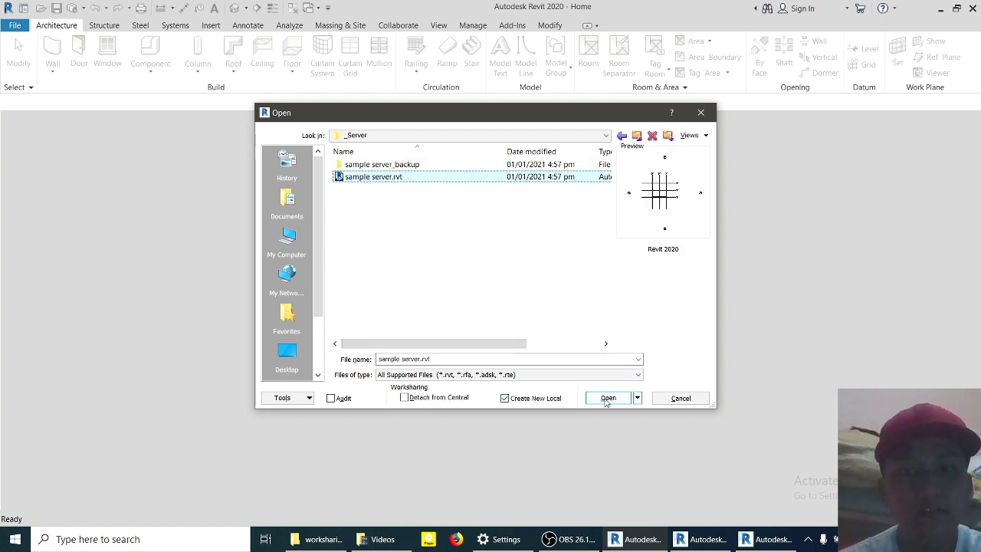
left_click(605, 398)
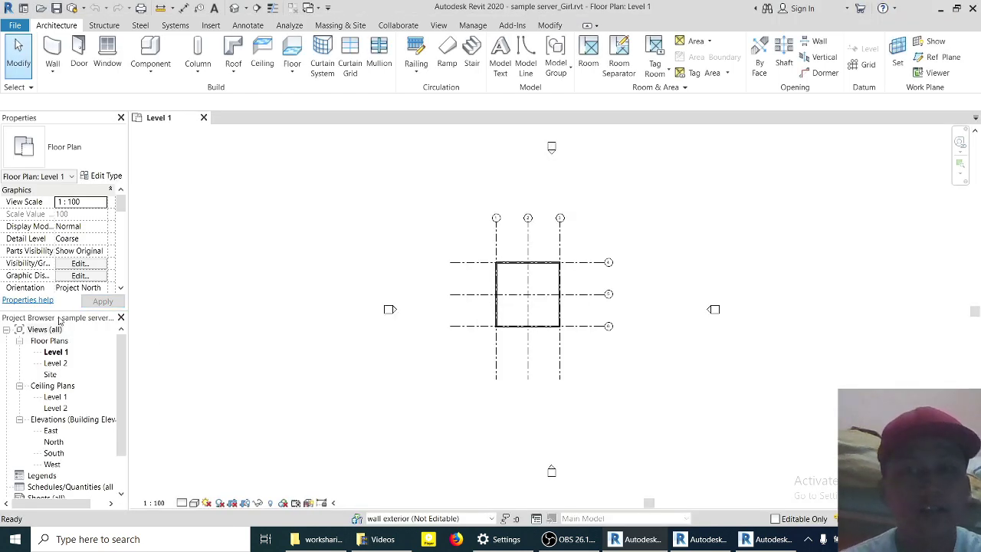
- Dock the Project Browser right, create and activate the 'interior wall' workset, then synchronize
left_click_drag(59, 319, 852, 260)
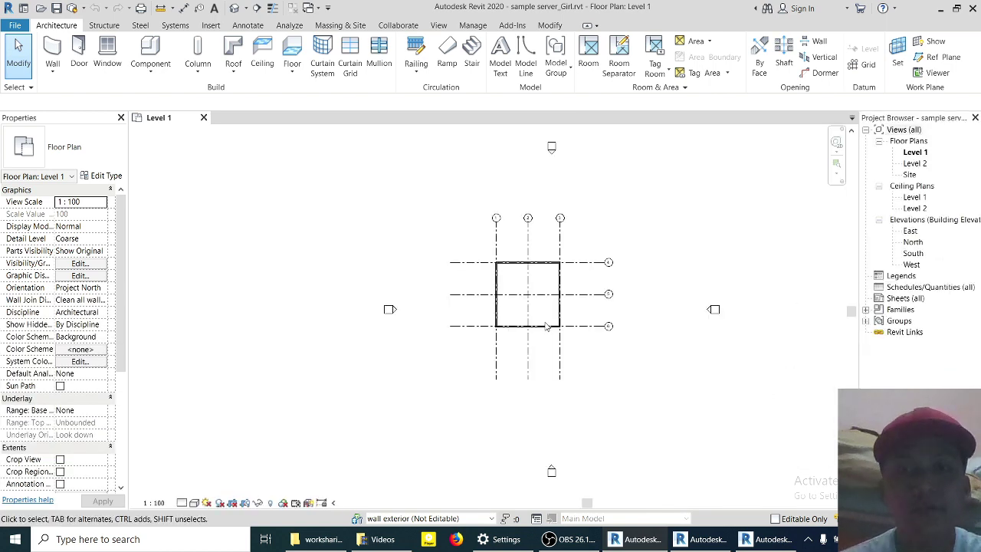
scroll(546, 325, "up", 5)
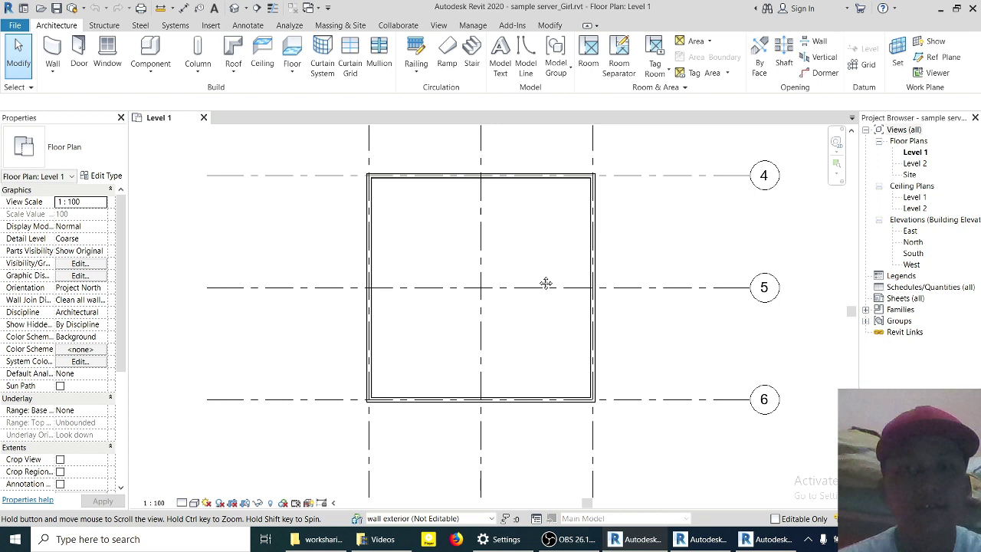
scroll(546, 284, "up", 1)
left_click(398, 25)
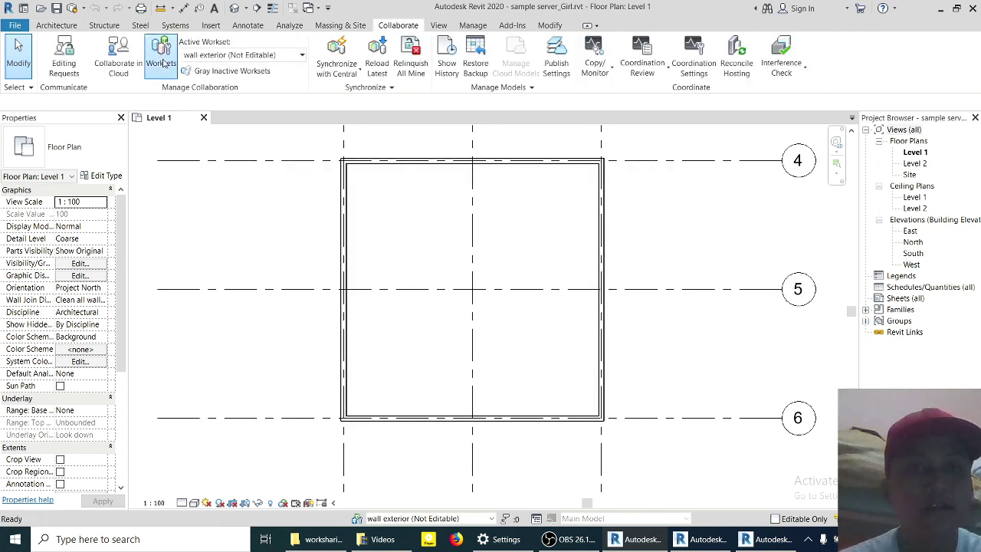
left_click(163, 63)
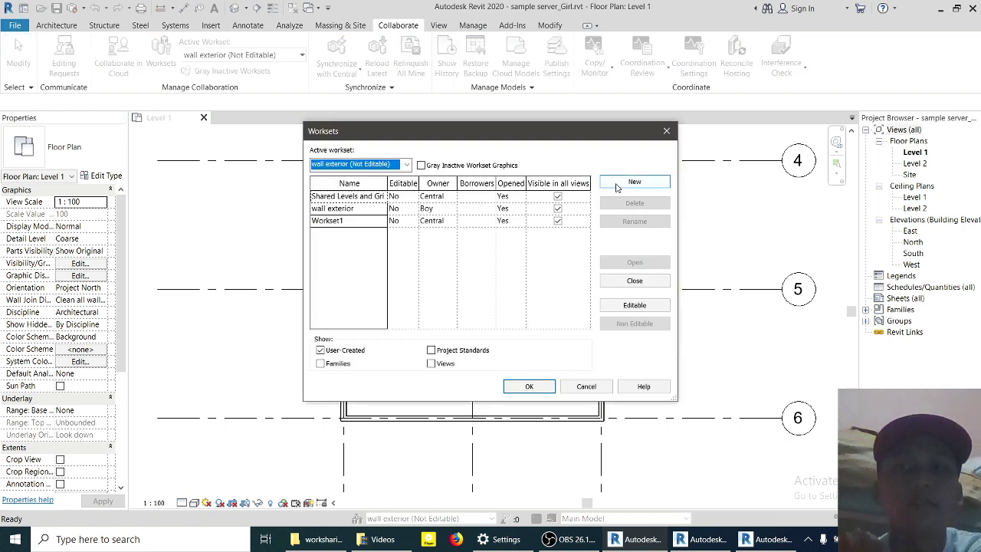
left_click(617, 186)
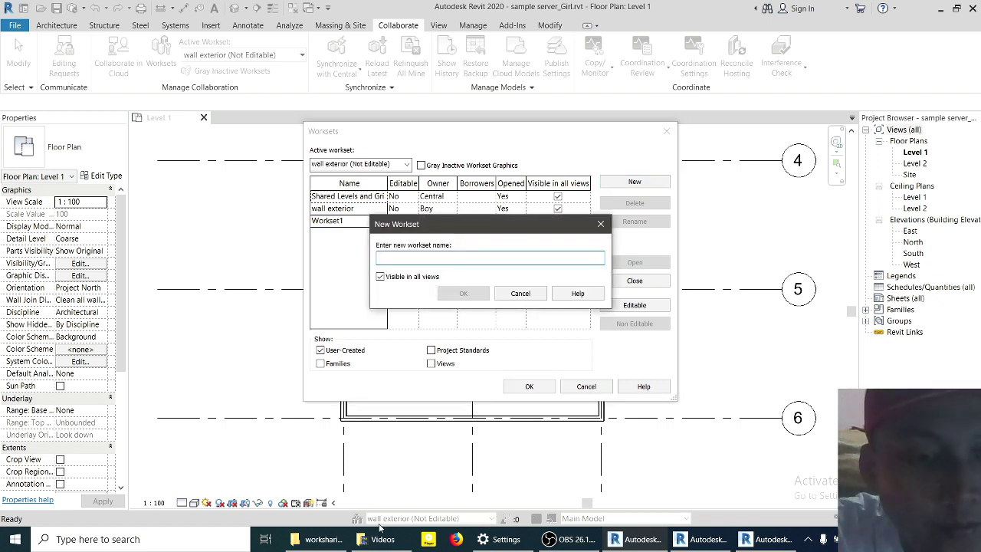
type("interior wall")
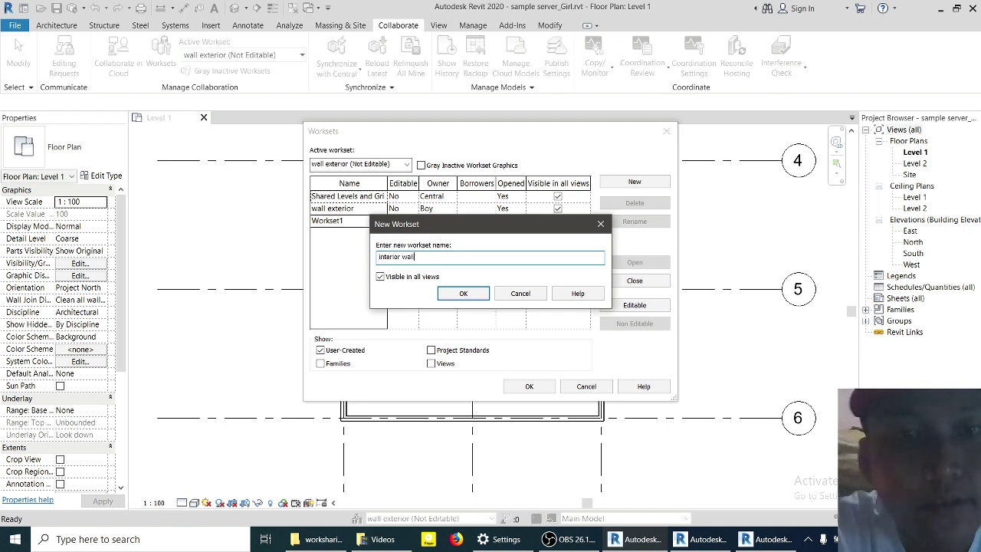
left_click(470, 296)
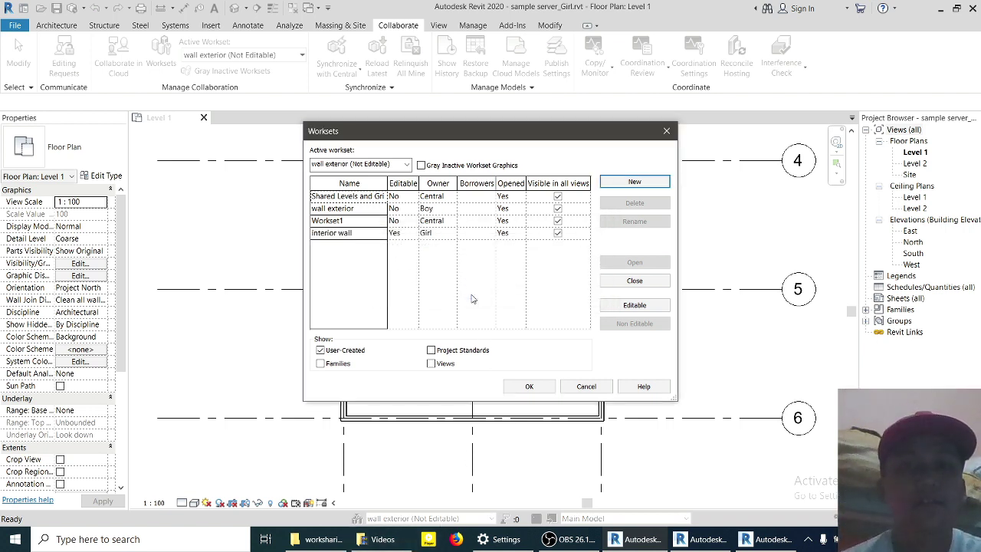
left_click(534, 386)
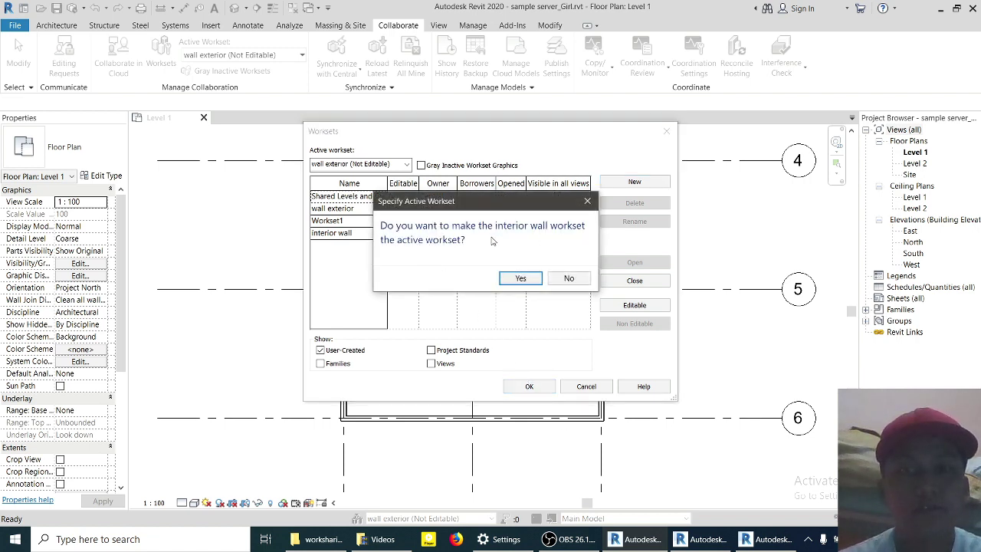
left_click(519, 277)
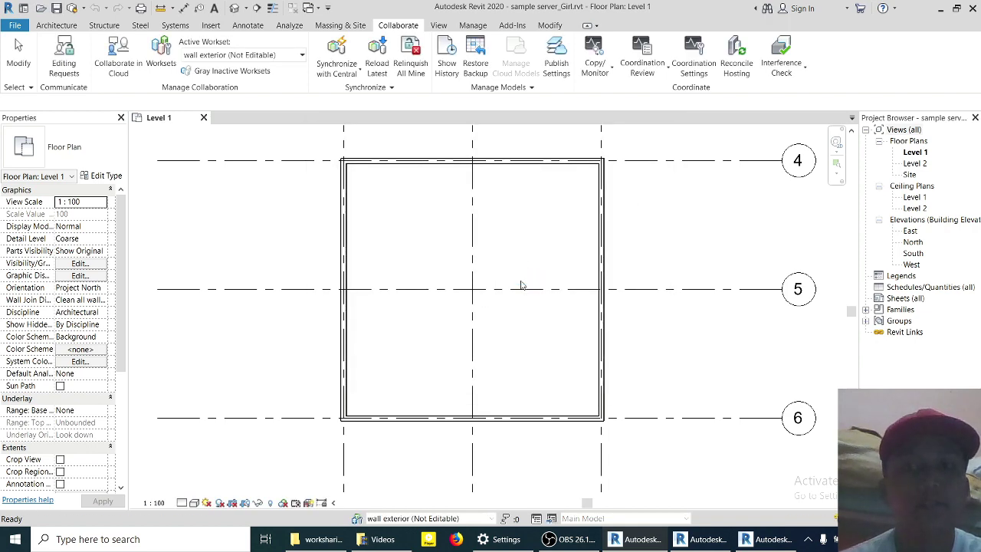
scroll(478, 318, "down", 2)
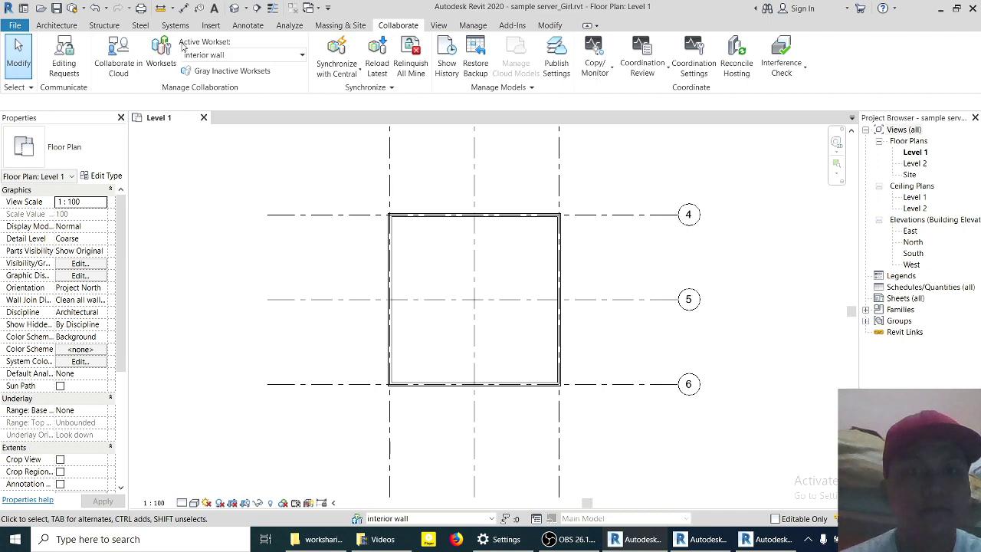
left_click(73, 9)
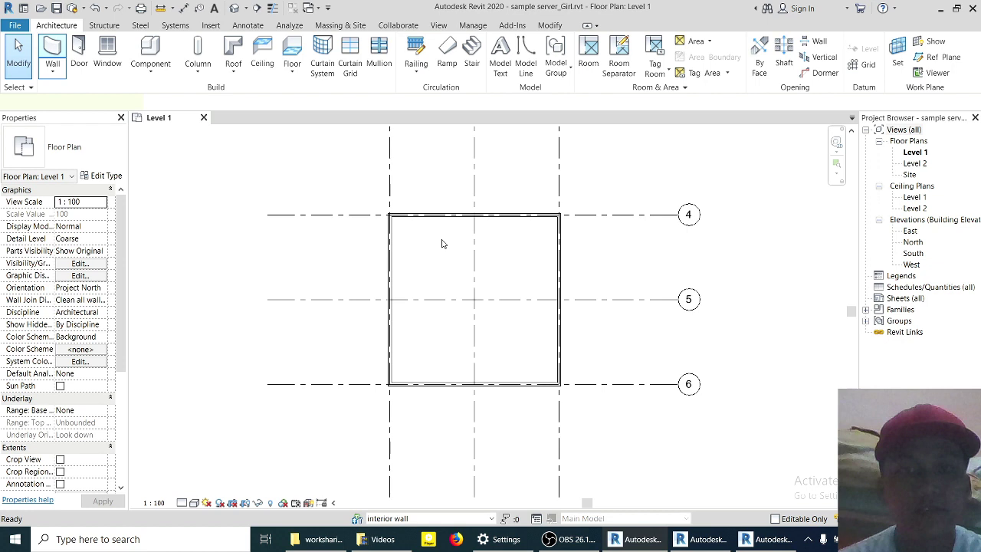
- Draw interior walls on grids 2 and 5 with WA, then synchronize them to central
key("w")
key("a")
scroll(441, 243, "up", 5)
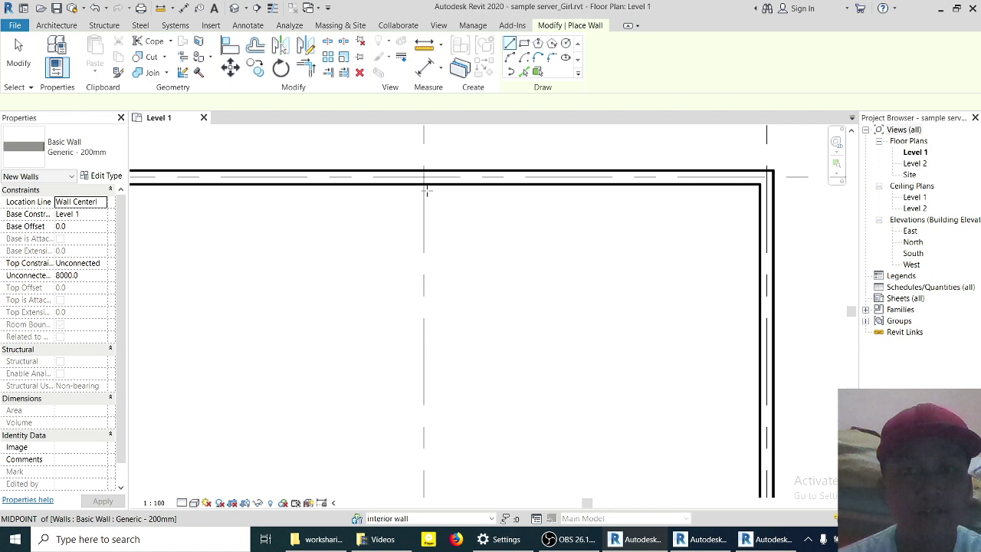
scroll(427, 192, "down", 3)
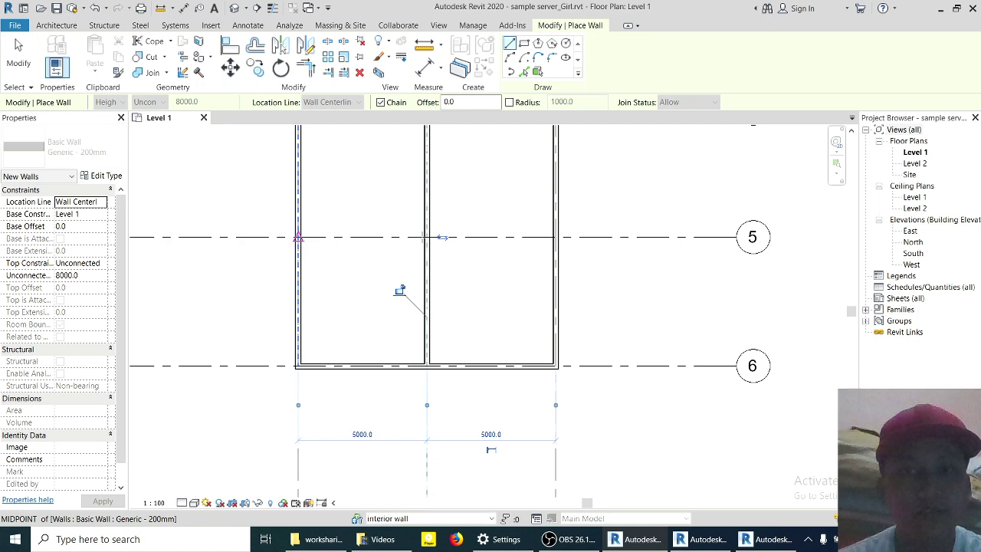
key("Escape")
key("Escape")
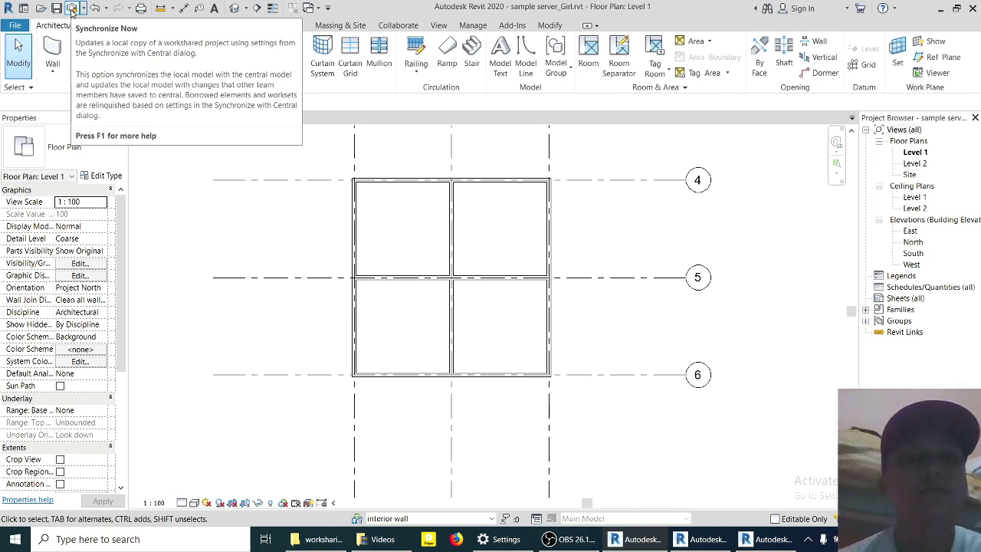
left_click(71, 9)
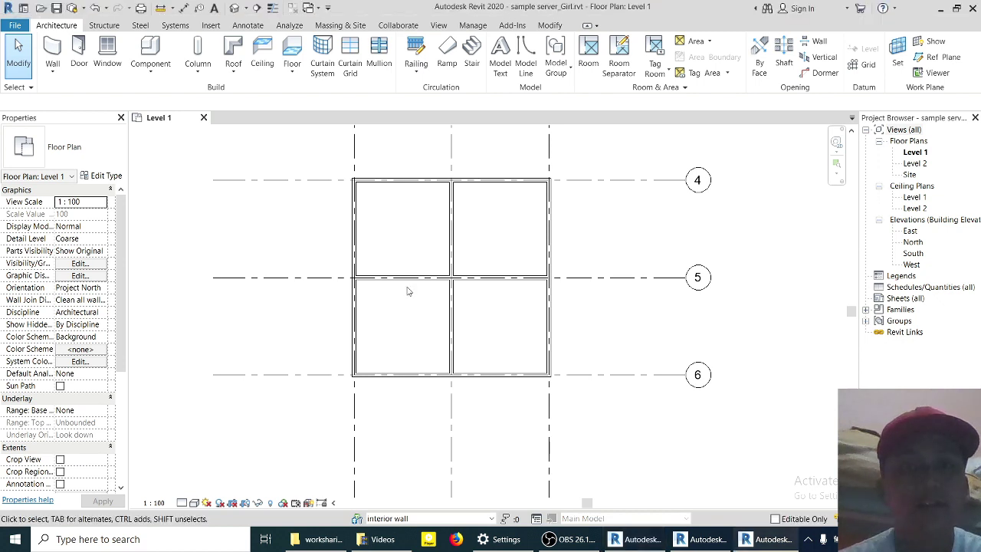
- Close the project keeping ownership of elements and worksets, then restore down the Revit window
left_click(15, 25)
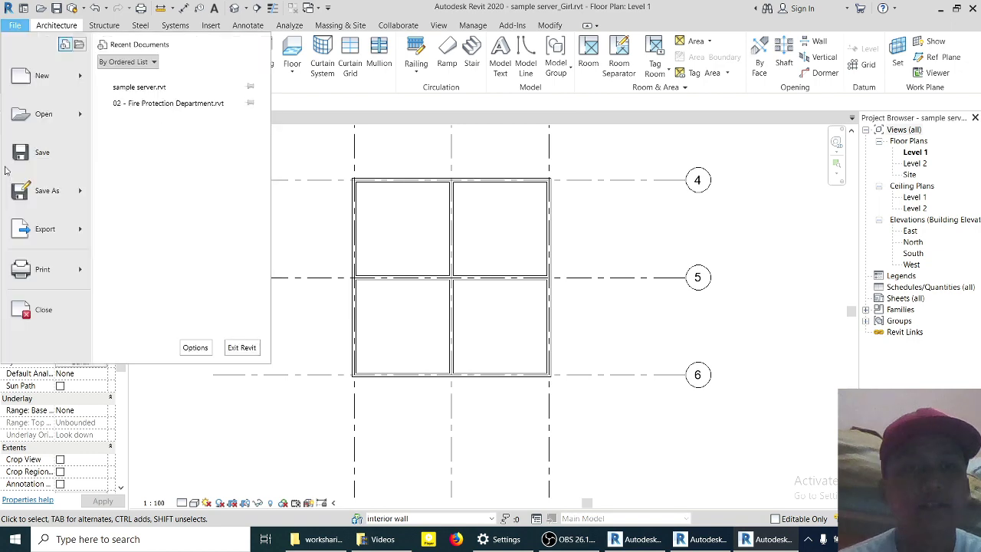
left_click(42, 310)
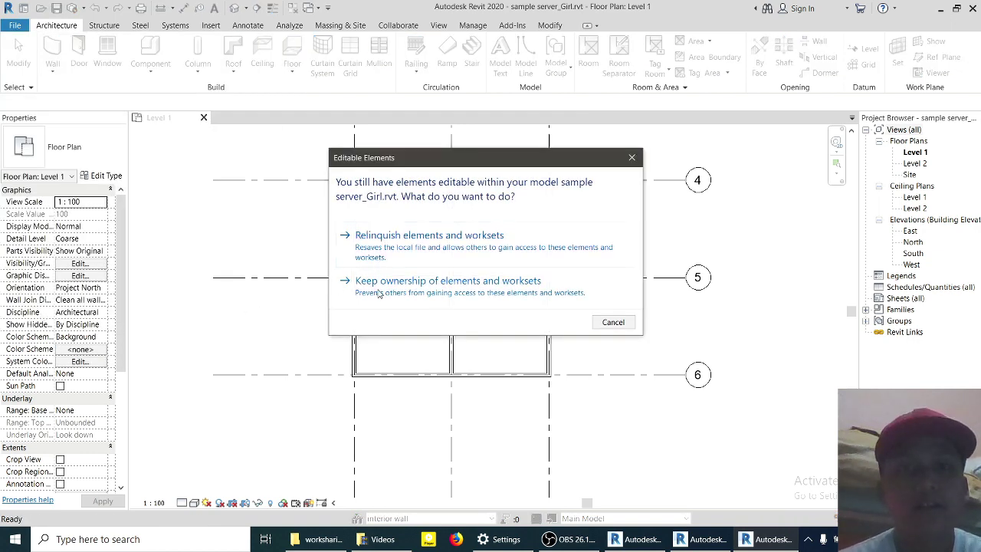
left_click(467, 294)
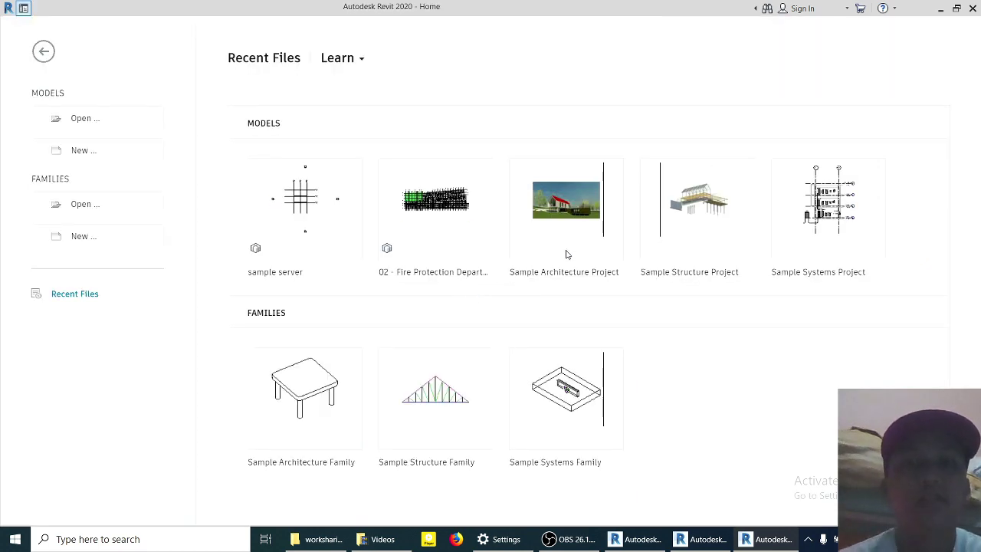
left_click(956, 7)
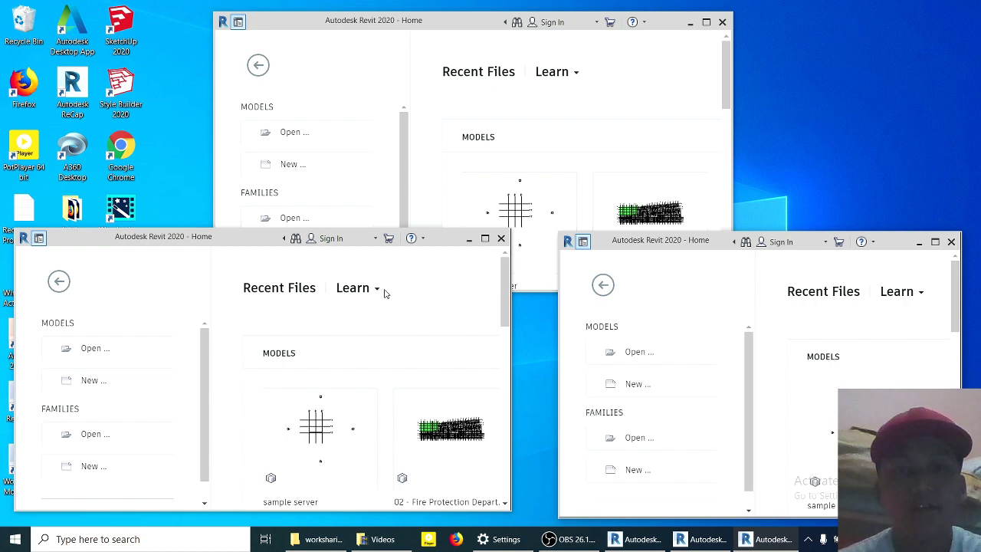
- Maximize the second Revit session and open the local sample server file from worksharing > User 1
left_click(485, 239)
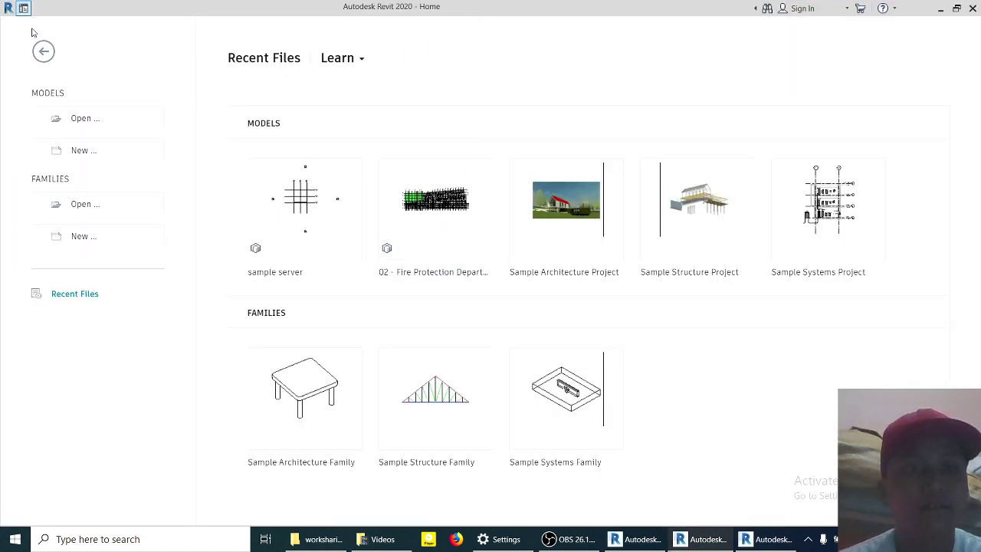
left_click(23, 9)
left_click(24, 9)
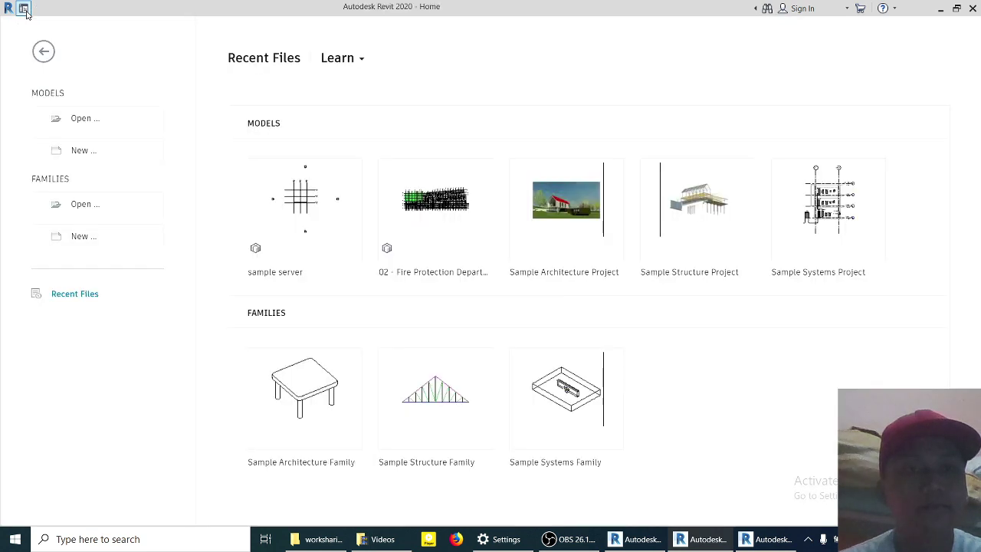
key("ctrl+o")
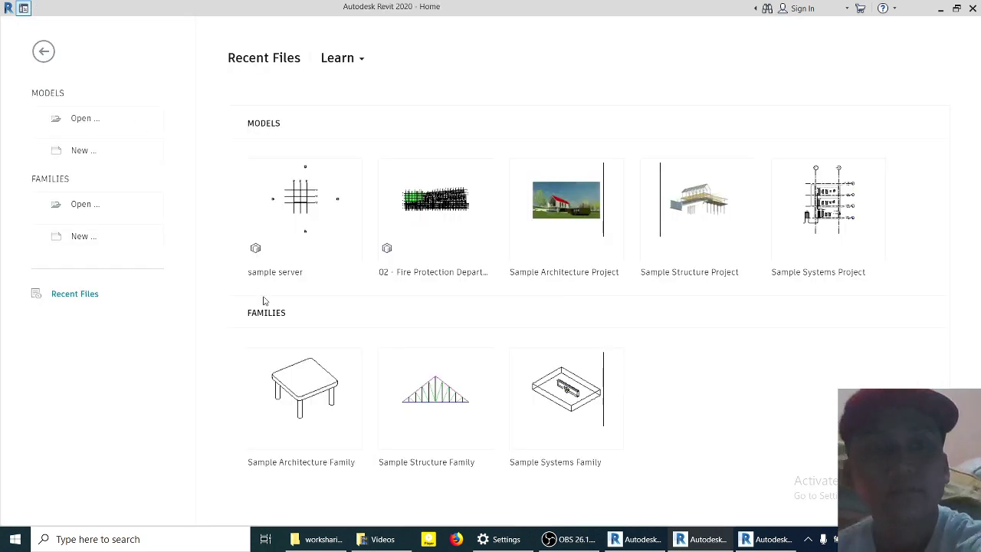
left_click(637, 135)
double_click(387, 179)
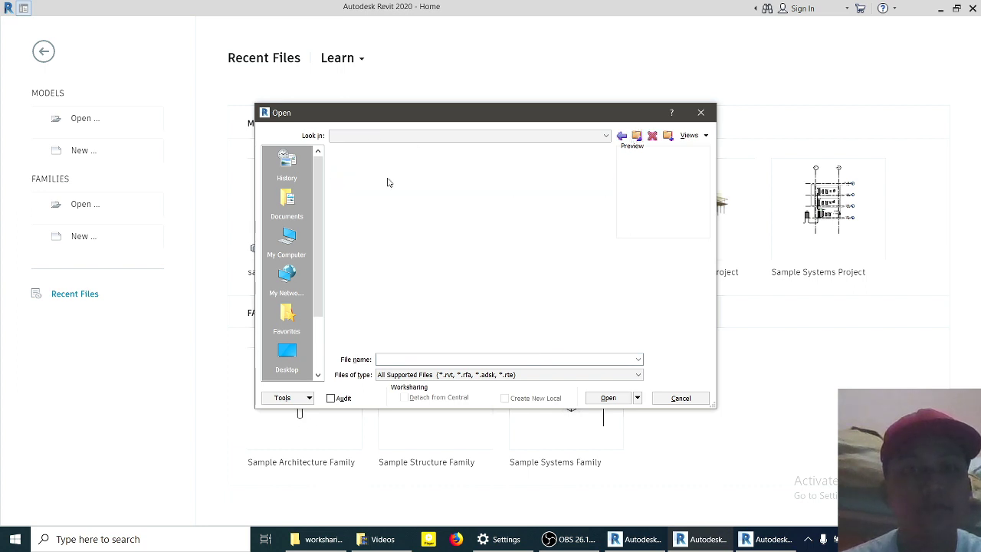
mouse_move(381, 176)
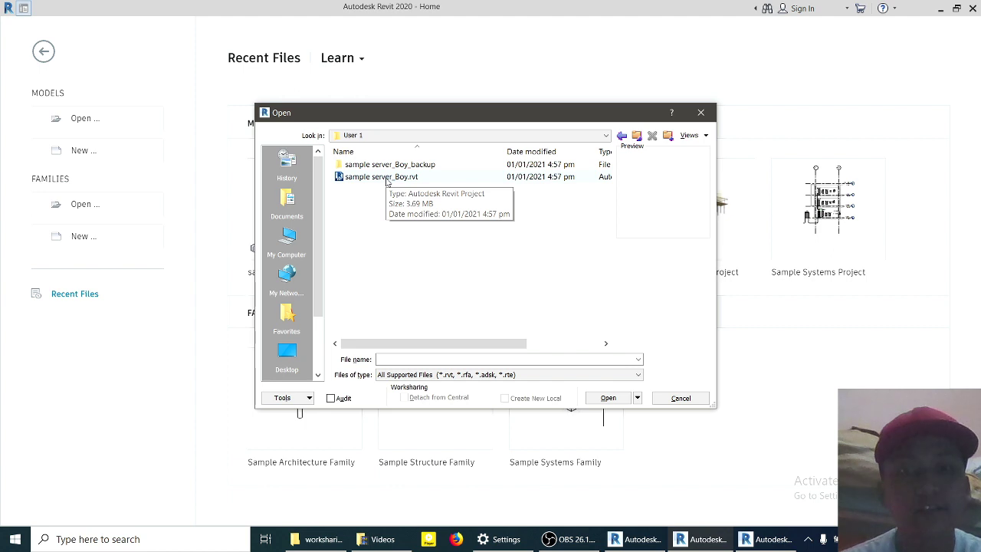
left_click(387, 178)
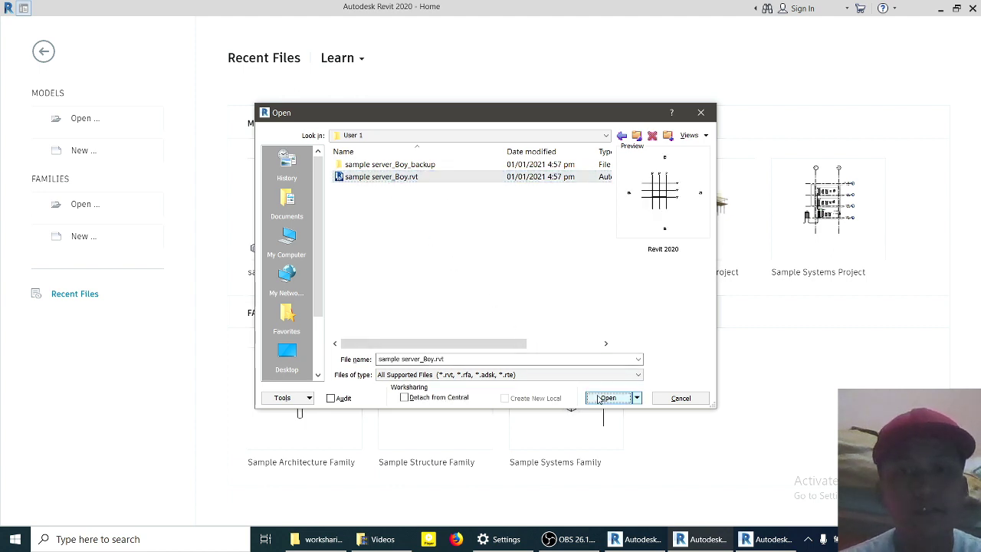
left_click(600, 399)
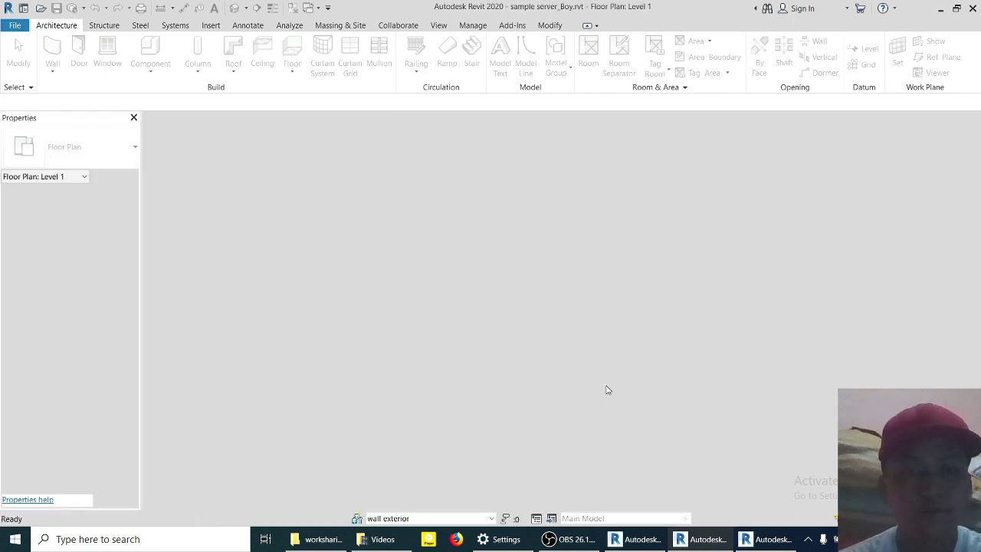
- Reload Latest from the central model into this local file
scroll(514, 295, "up", 1)
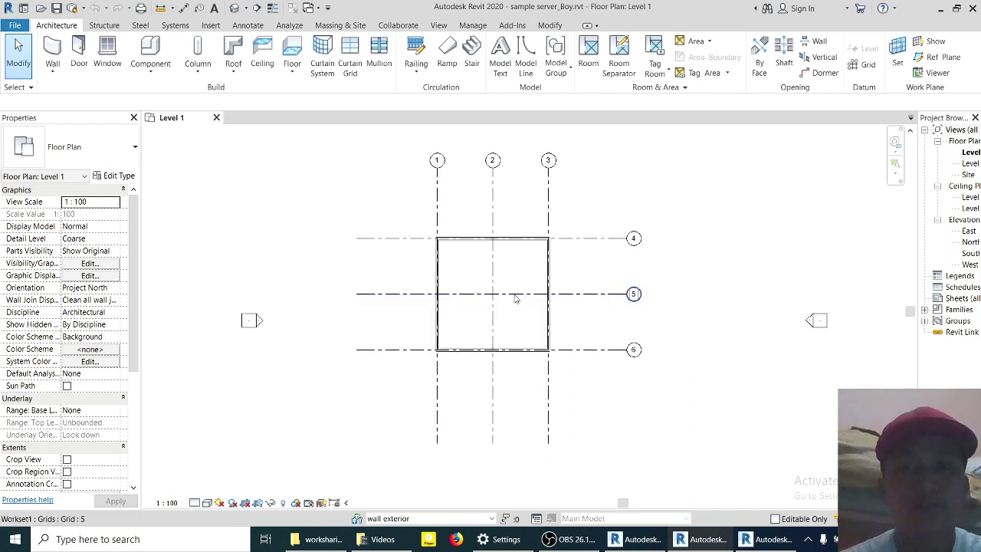
scroll(514, 295, "up", 2)
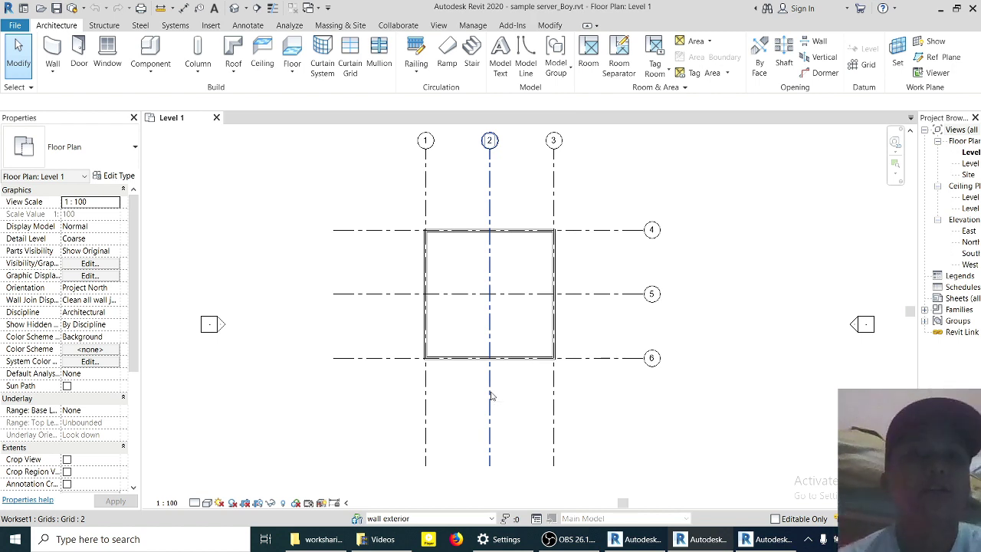
left_click(397, 25)
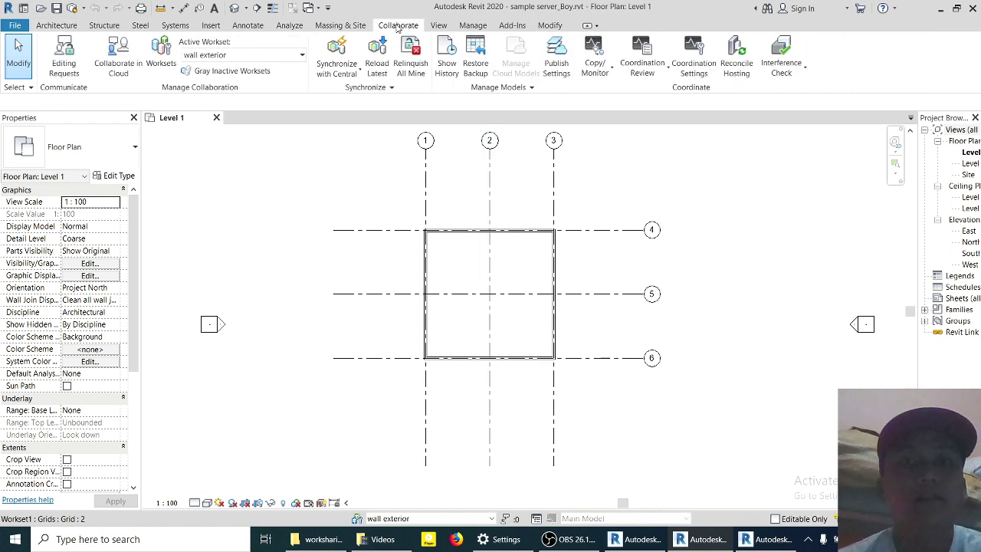
left_click(381, 68)
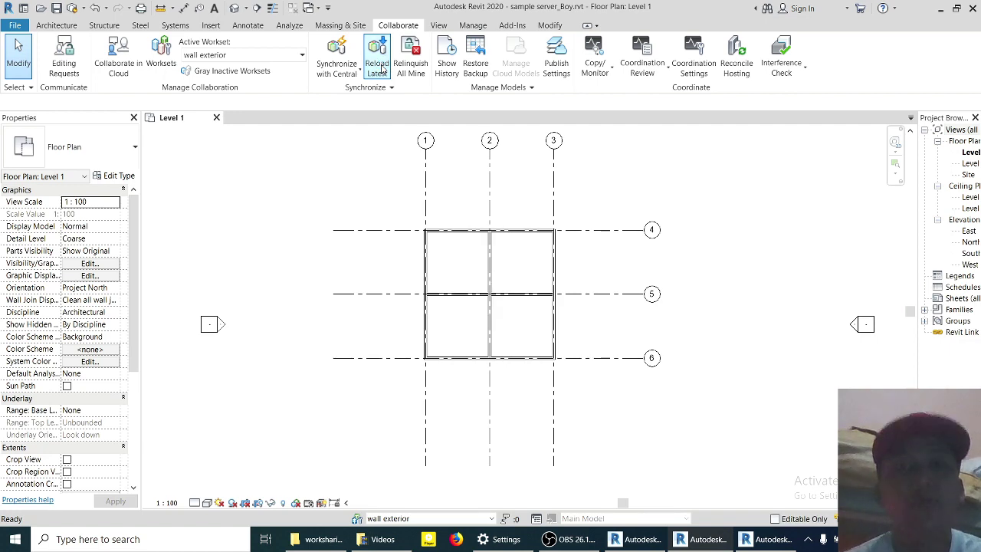
- Frame the new interior walls in the plan and select the vertical interior wall
scroll(496, 267, "up", 1)
scroll(495, 260, "up", 2)
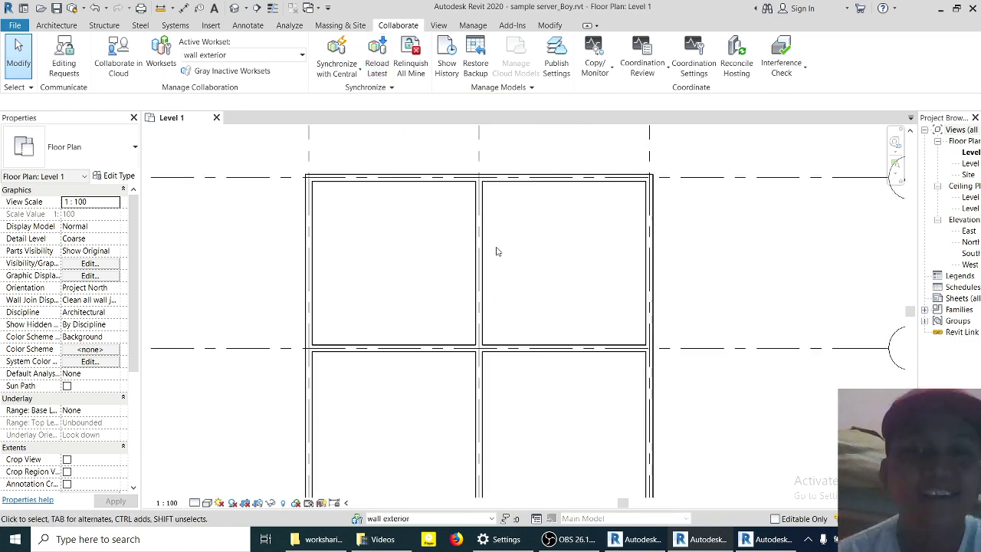
scroll(508, 248, "down", 1)
middle_click_drag(508, 248, 529, 212)
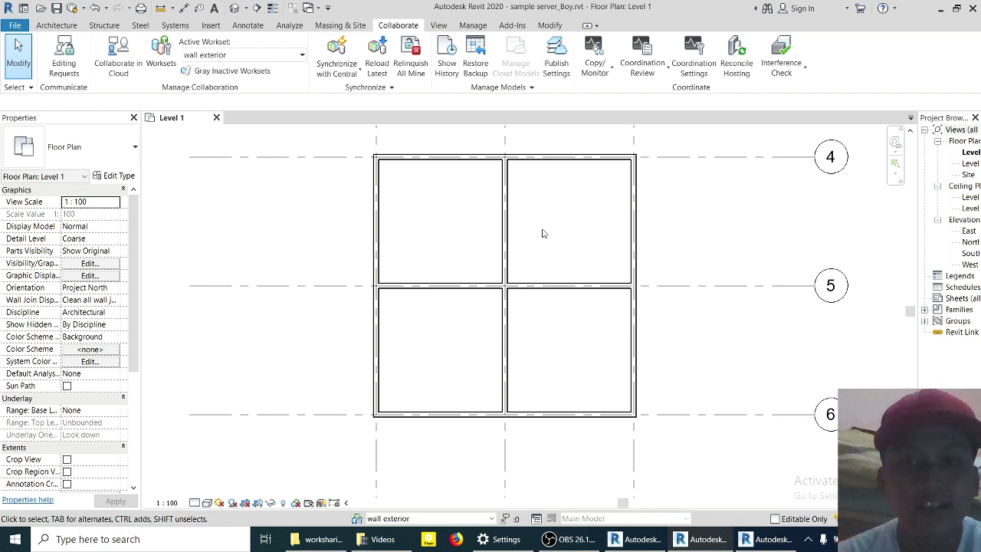
scroll(543, 232, "up", 1)
left_click(499, 212)
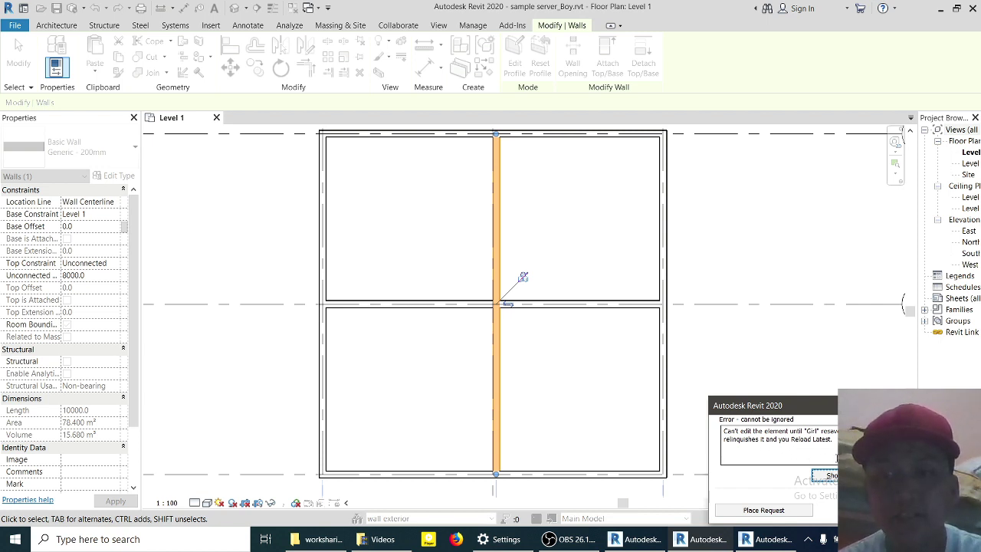
- Place an editing request for the vertical interior wall, dismiss both messages, and deselect it
left_click(763, 510)
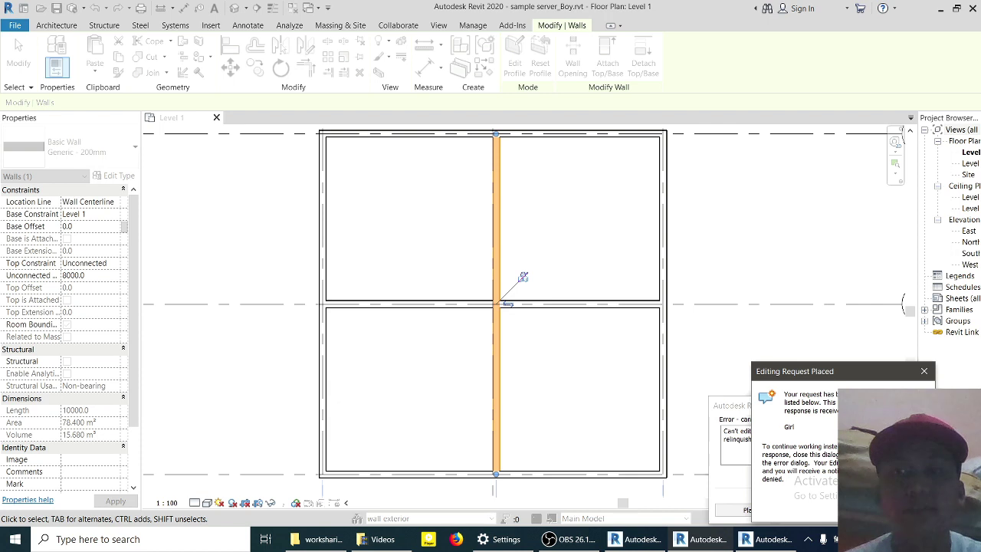
key("Escape")
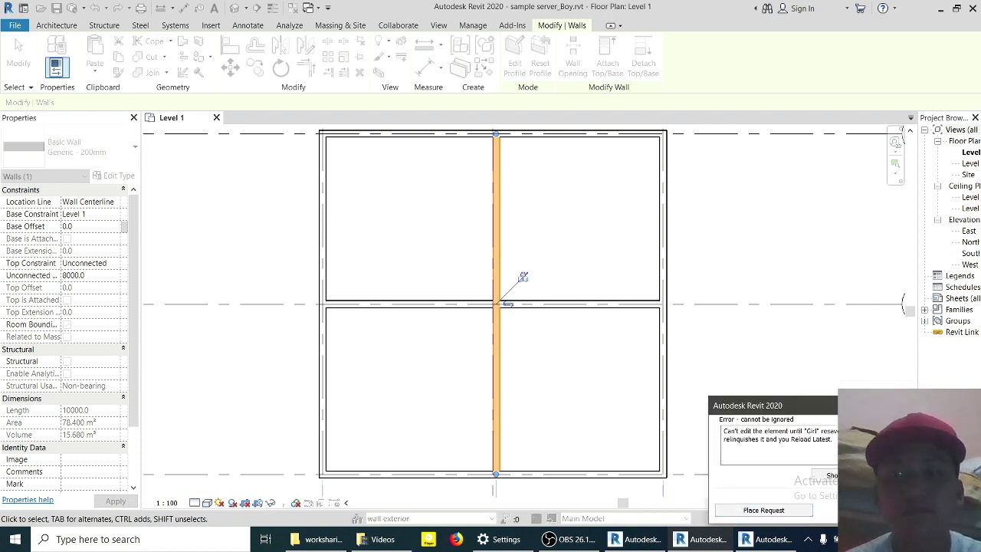
key("Escape")
left_click(672, 360)
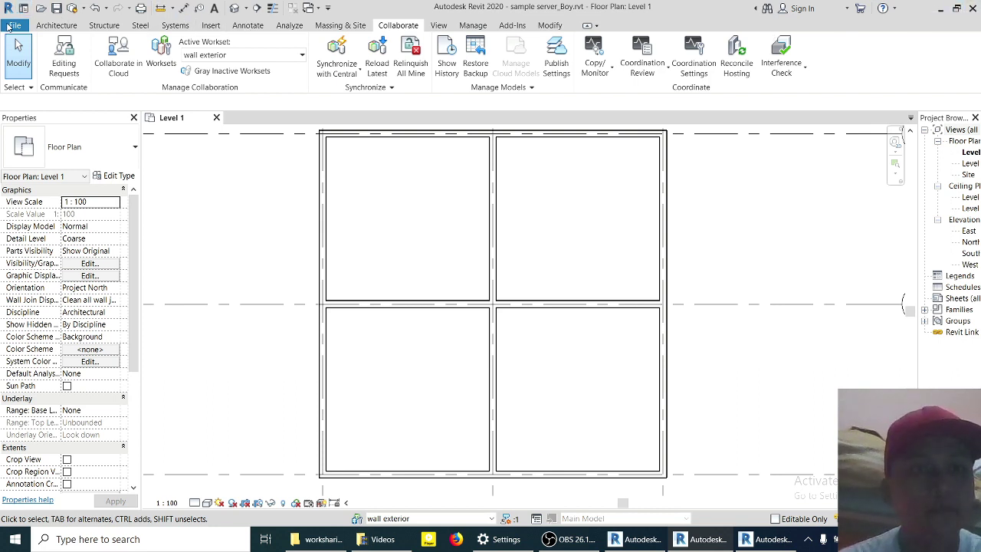
- Synchronize the local file with central, keeping ownership of elements and worksets
left_click(8, 26)
left_click(44, 311)
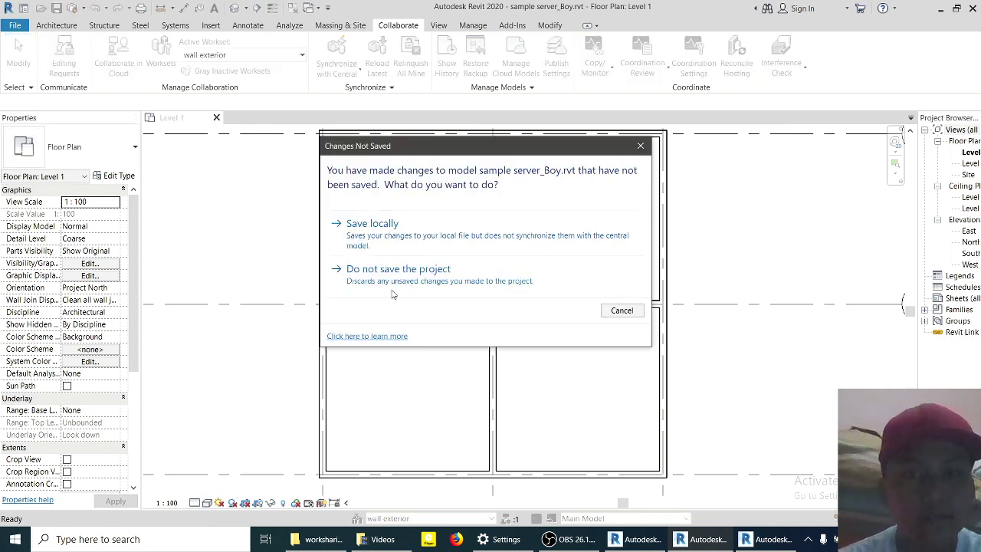
left_click(621, 311)
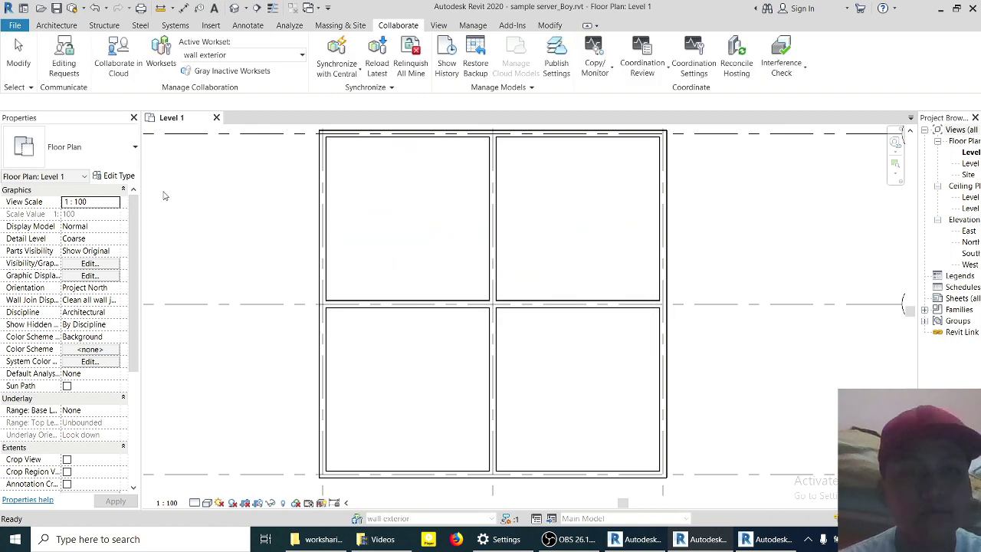
left_click(72, 9)
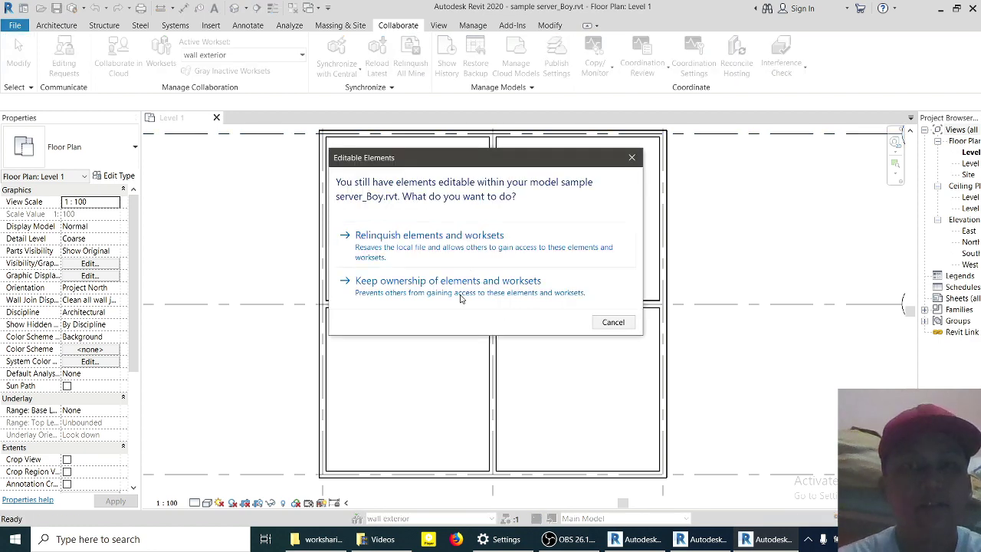
left_click(463, 223)
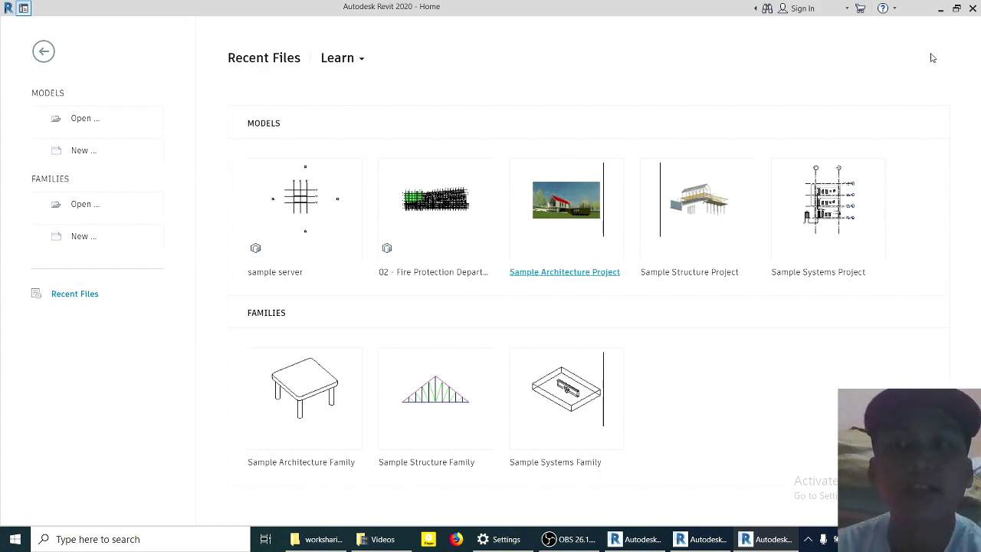
- Maximize the other Revit session and open the local .rvt file from worksharing > User 2
left_click(957, 8)
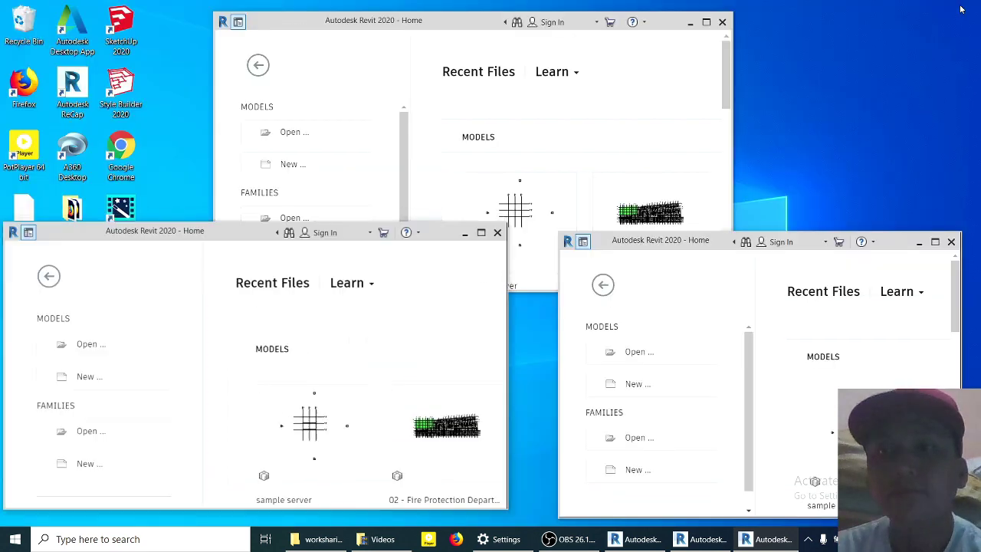
left_click(935, 241)
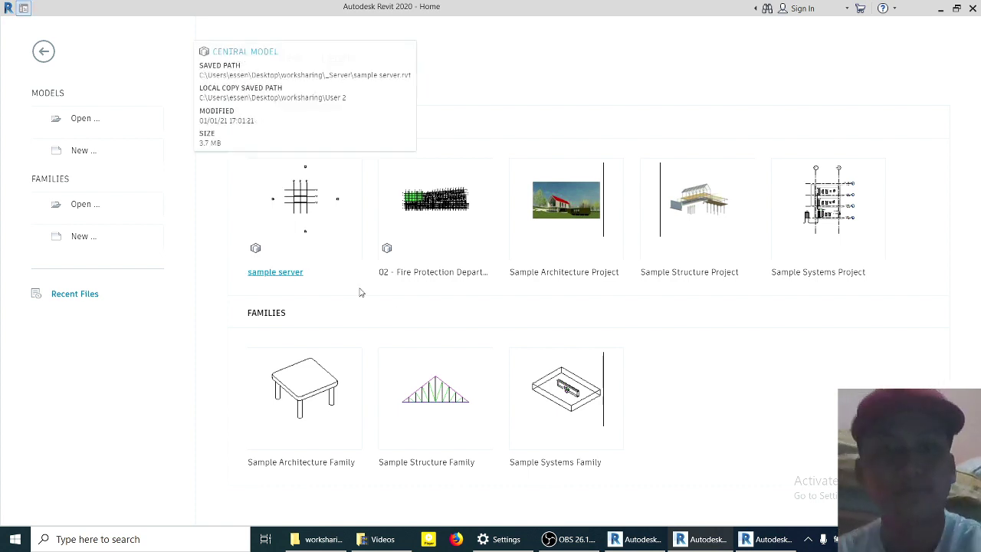
key("ctrl+o")
left_click(636, 135)
double_click(371, 190)
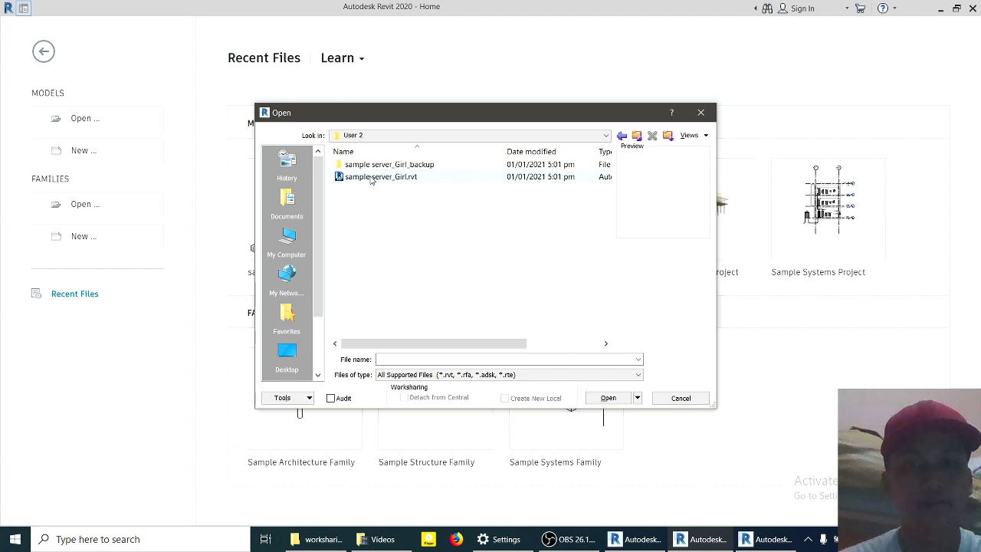
left_click(372, 177)
left_click(605, 398)
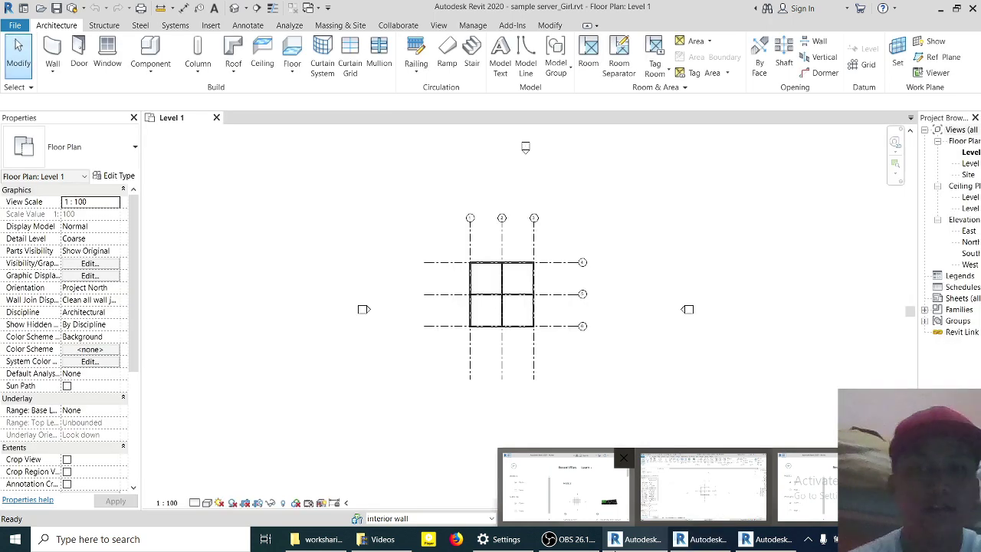
- Reload Latest into the User 2 file and show the pending Editing Requests list
left_click(400, 25)
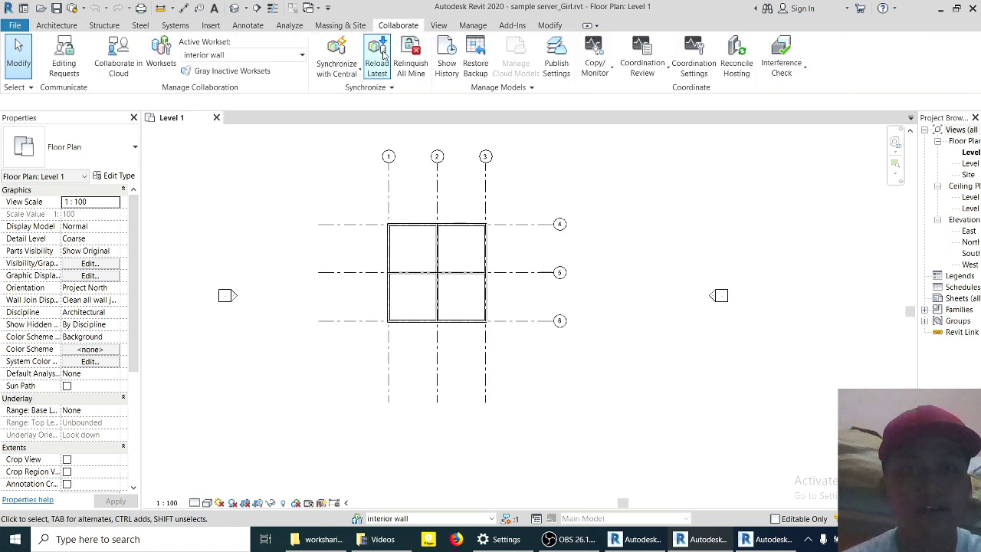
left_click(383, 53)
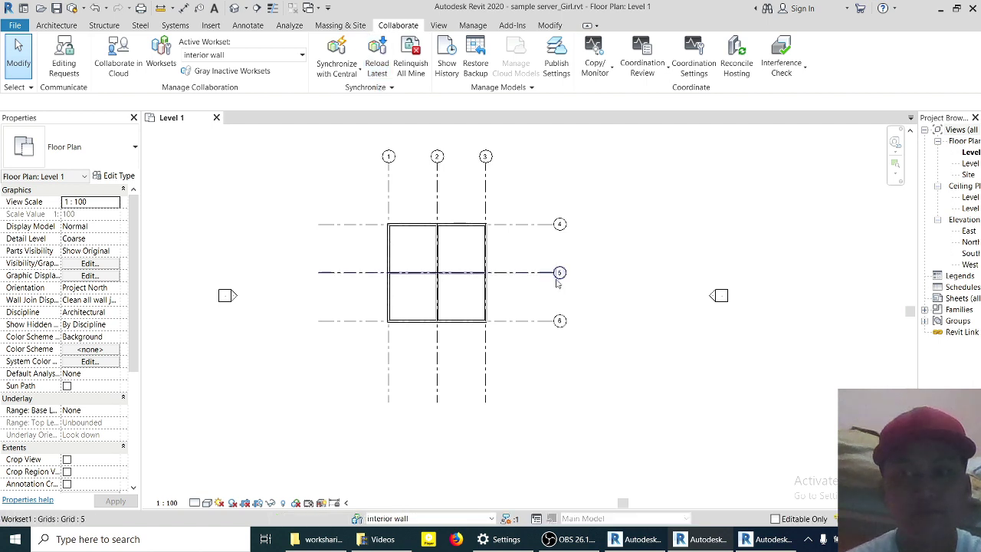
middle_click_drag(558, 283, 534, 288)
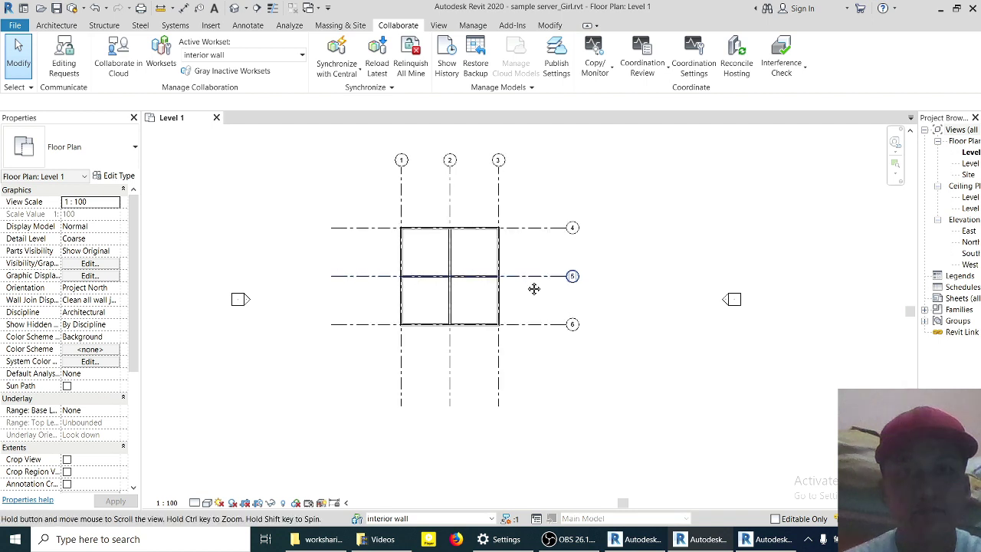
scroll(475, 303, "up", 2)
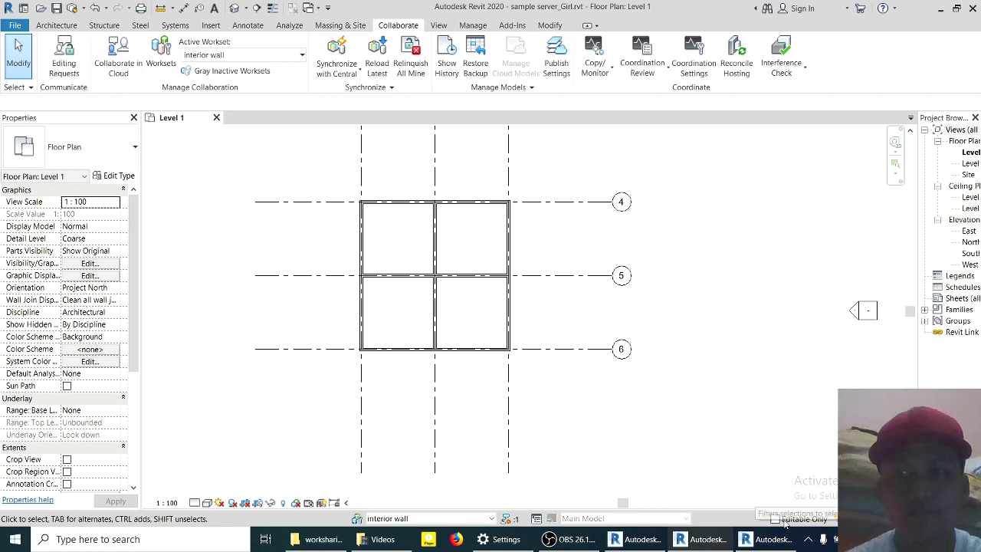
left_click(512, 519)
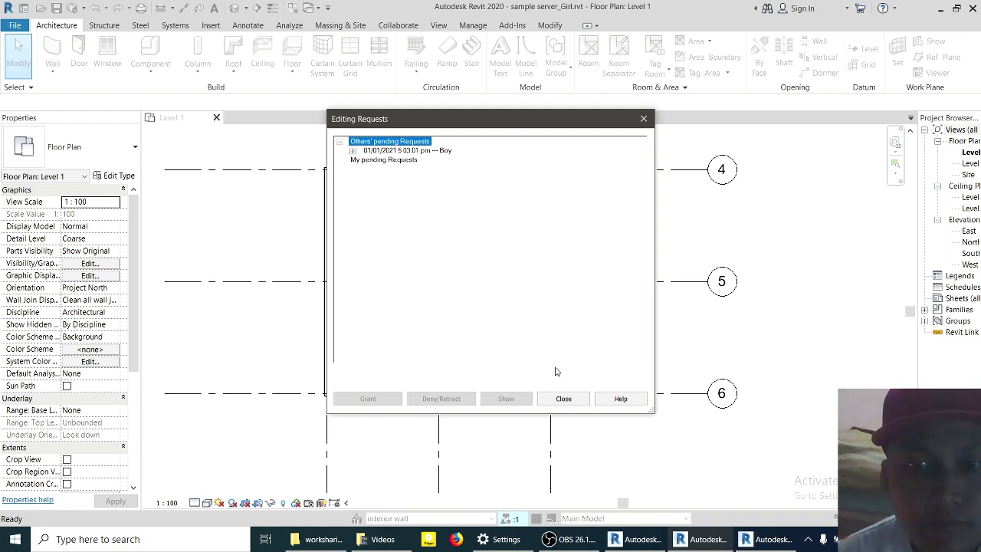
- Grant the 5:03:01 pm request for the Generic - 200mm wall, then close Editing Requests
left_click(381, 161)
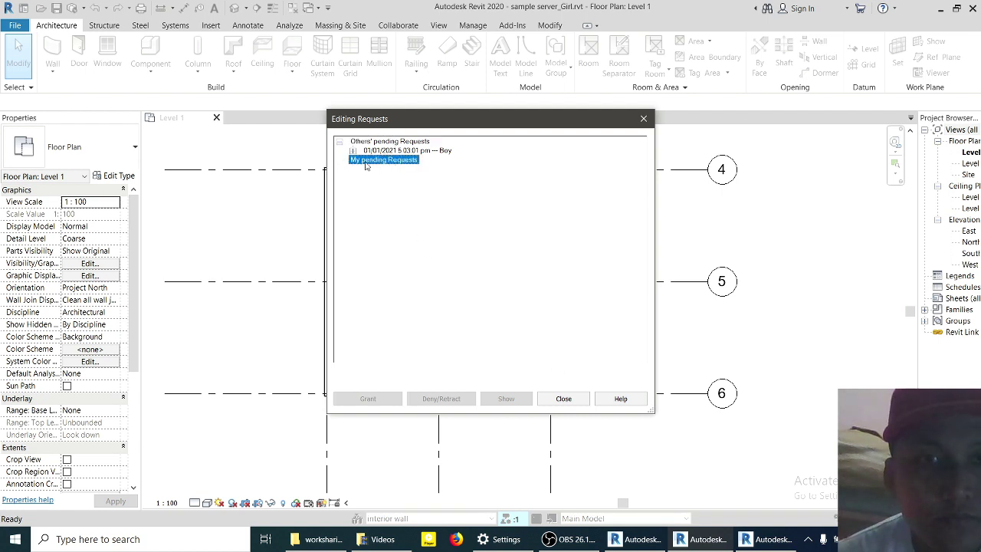
left_click(422, 170)
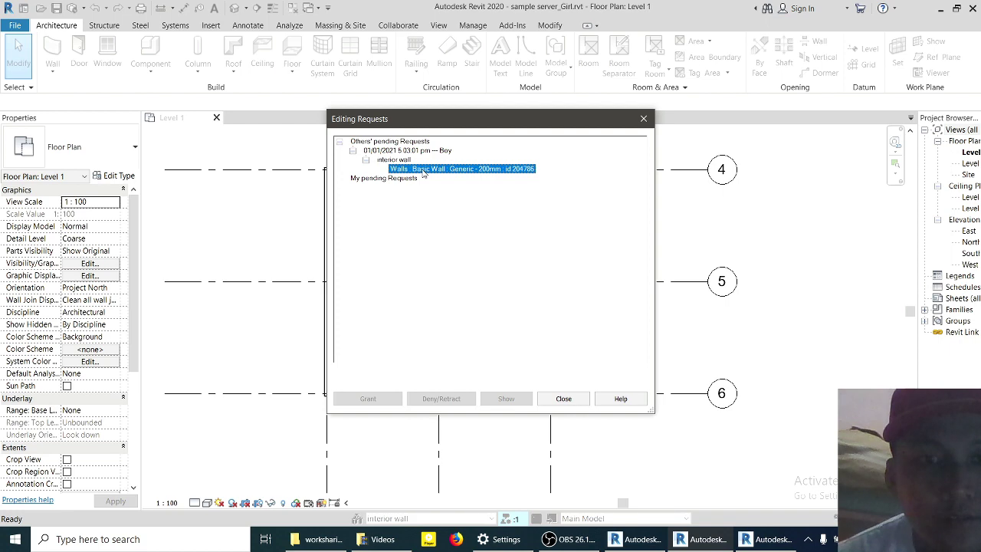
left_click(375, 179)
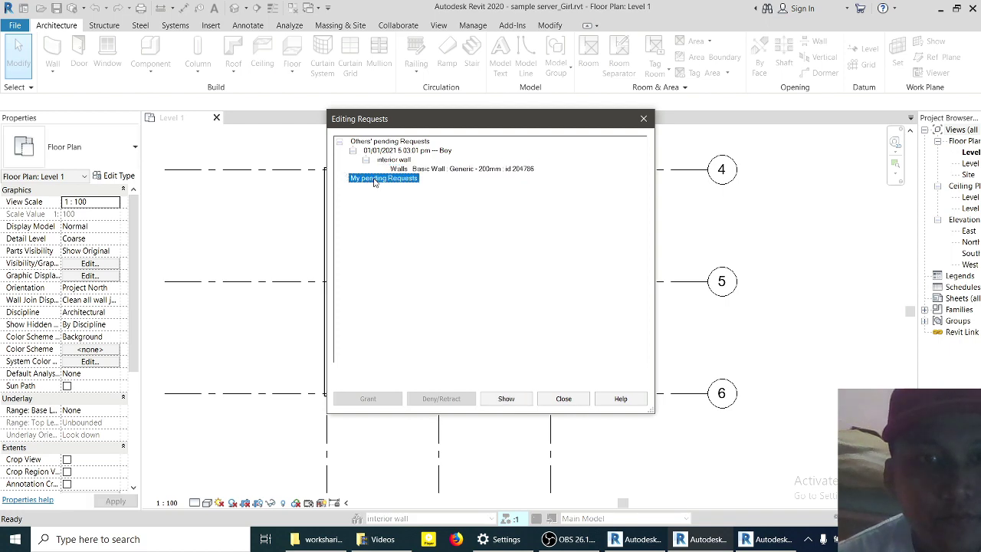
left_click(368, 142)
left_click(407, 151)
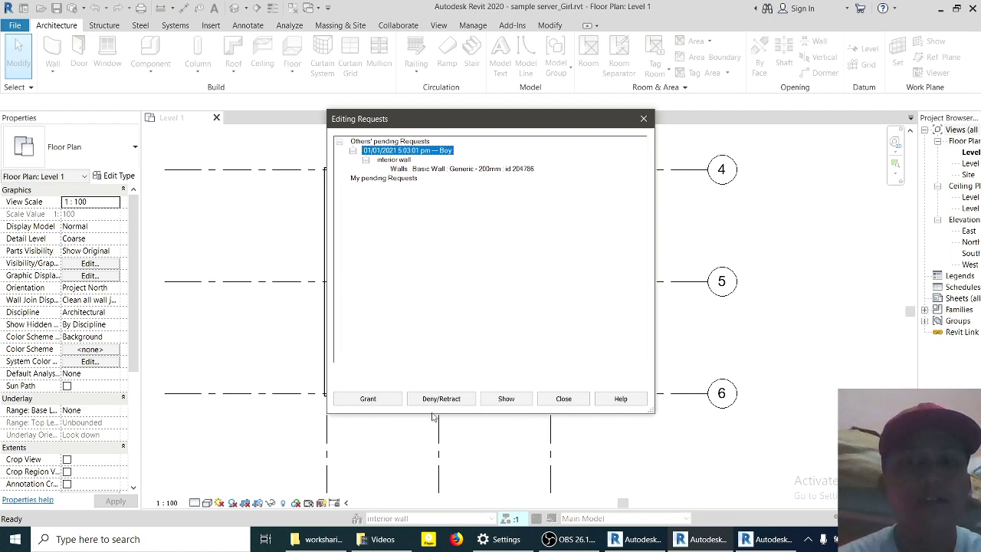
left_click(377, 407)
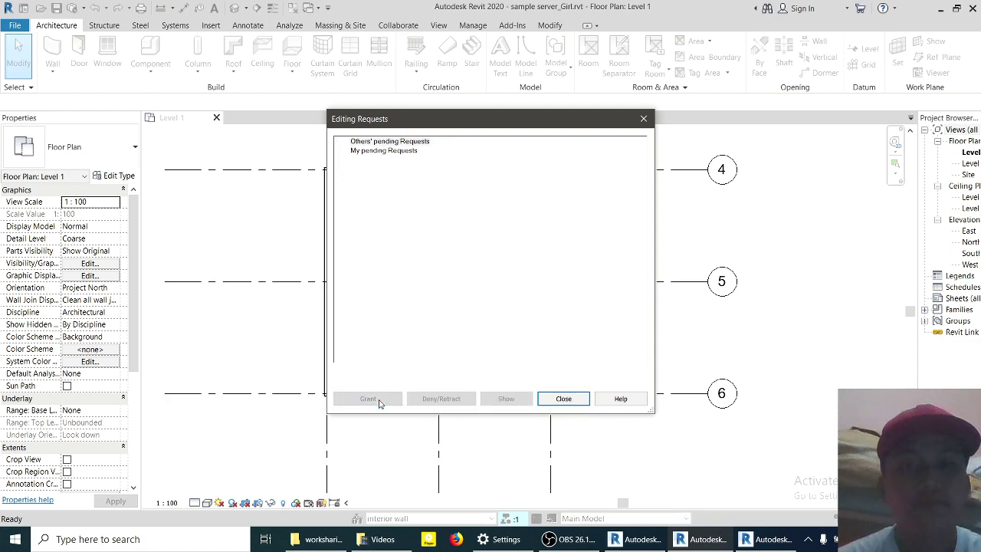
left_click(554, 400)
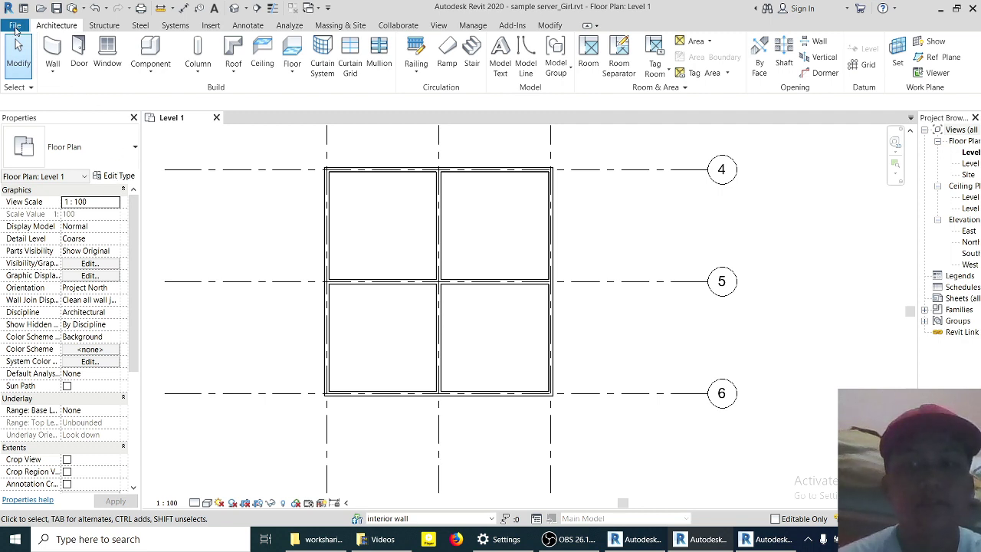
- Synchronize the User 2 file with the central model
left_click(15, 26)
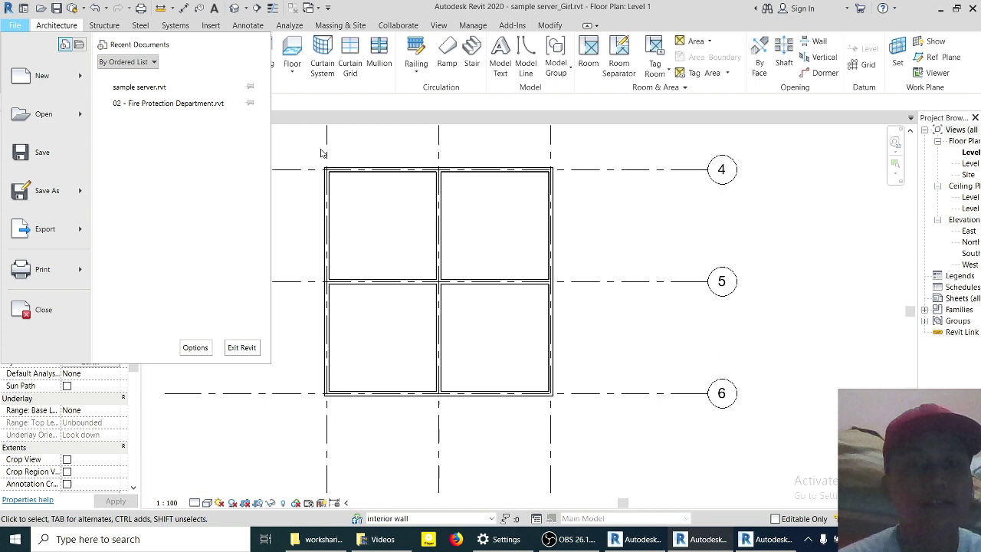
left_click(262, 127)
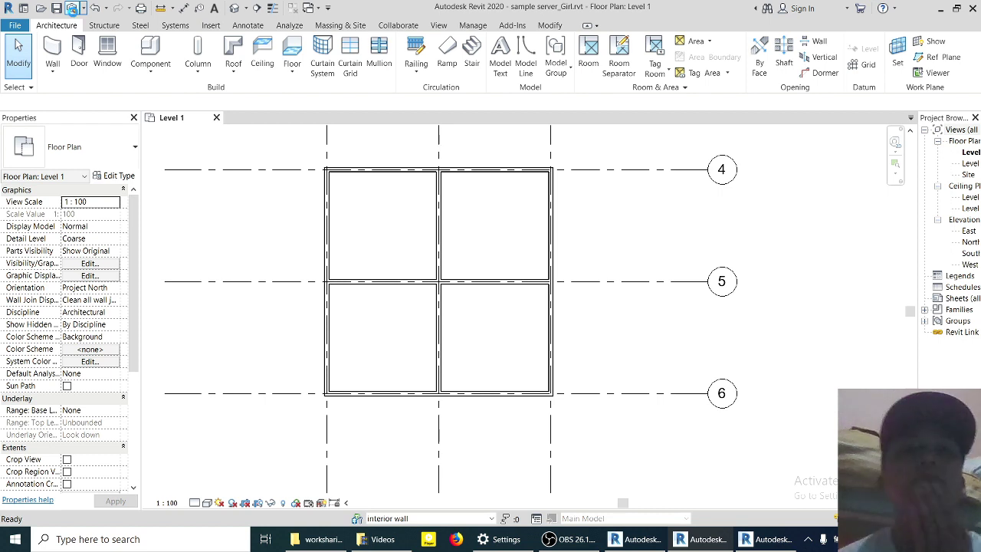
left_click(72, 8)
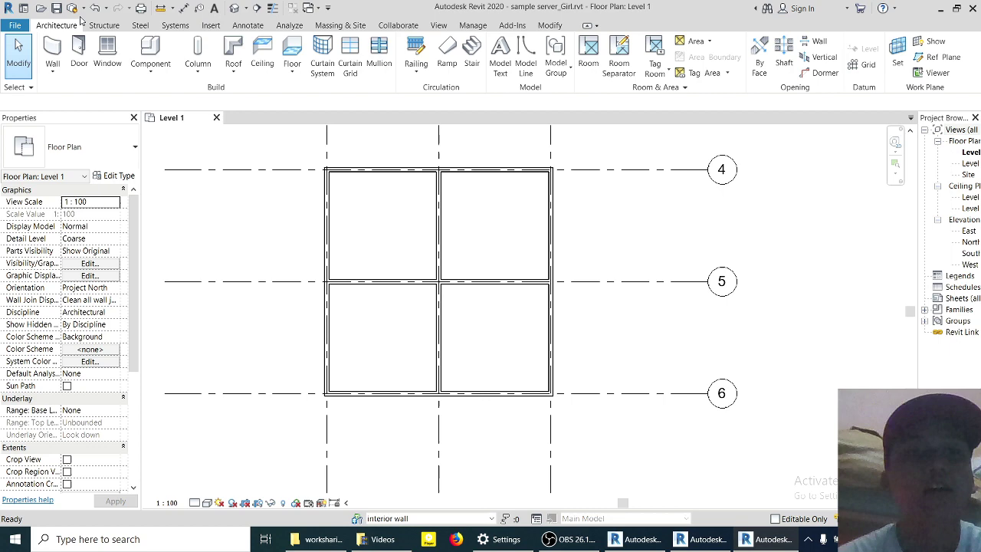
- Close sample server_Girl keeping ownership of elements and worksets, then restore the window
left_click(15, 25)
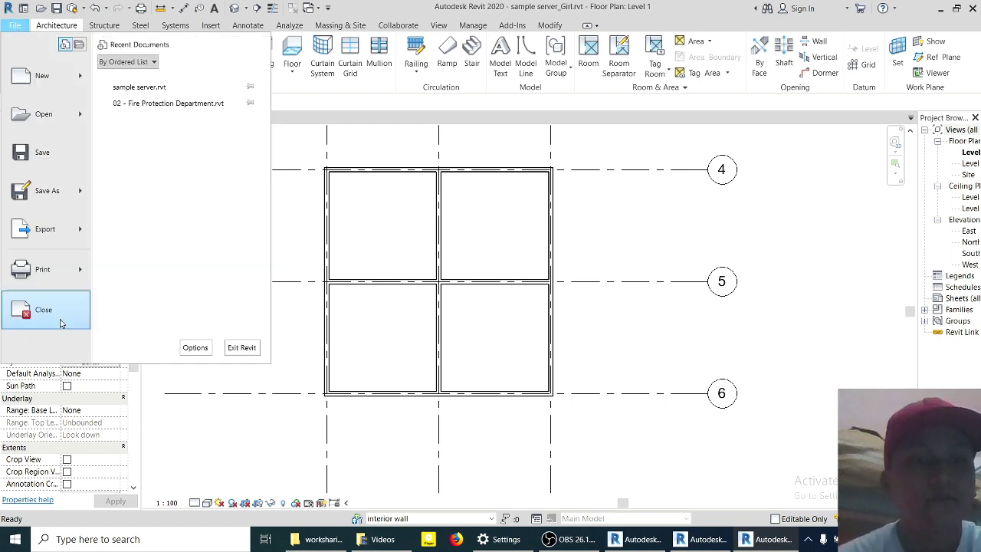
left_click(60, 322)
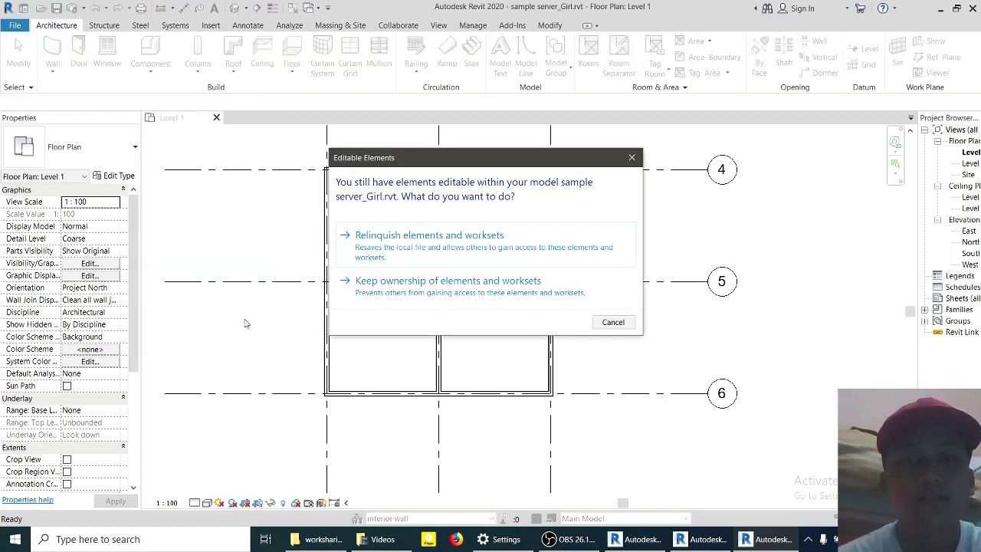
left_click(456, 291)
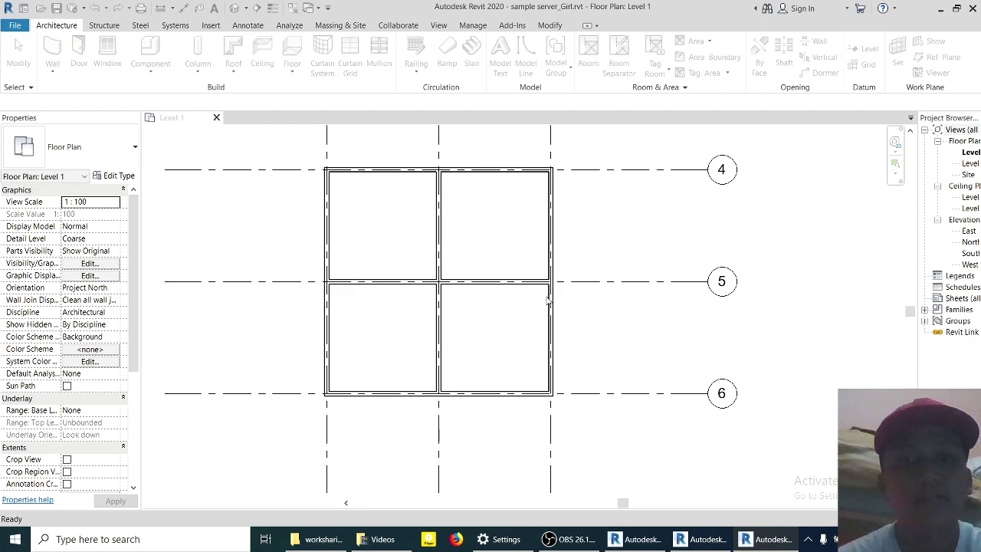
left_click(958, 9)
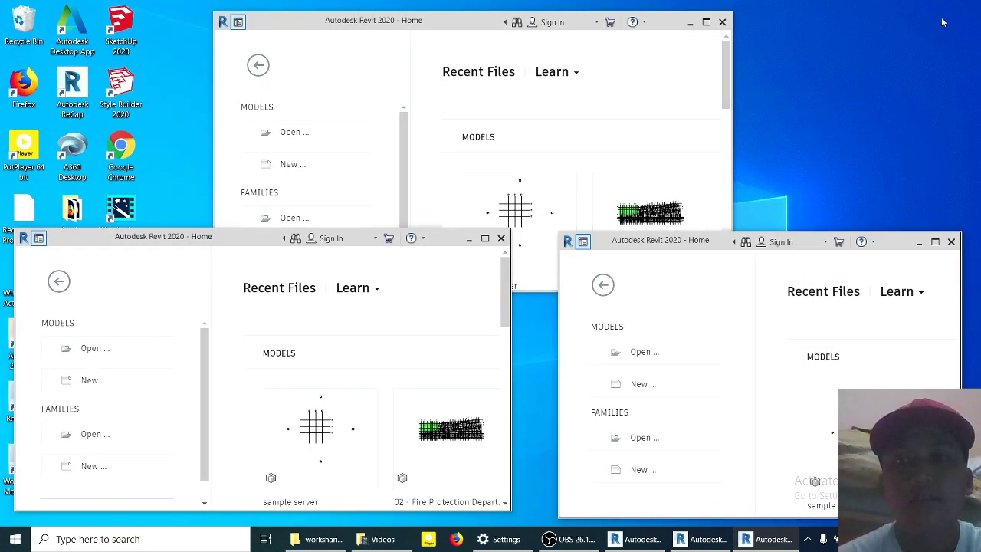
- Maximize the other Revit Home window and open sample server_Boy.rvt from the User 1 folder
left_click(484, 238)
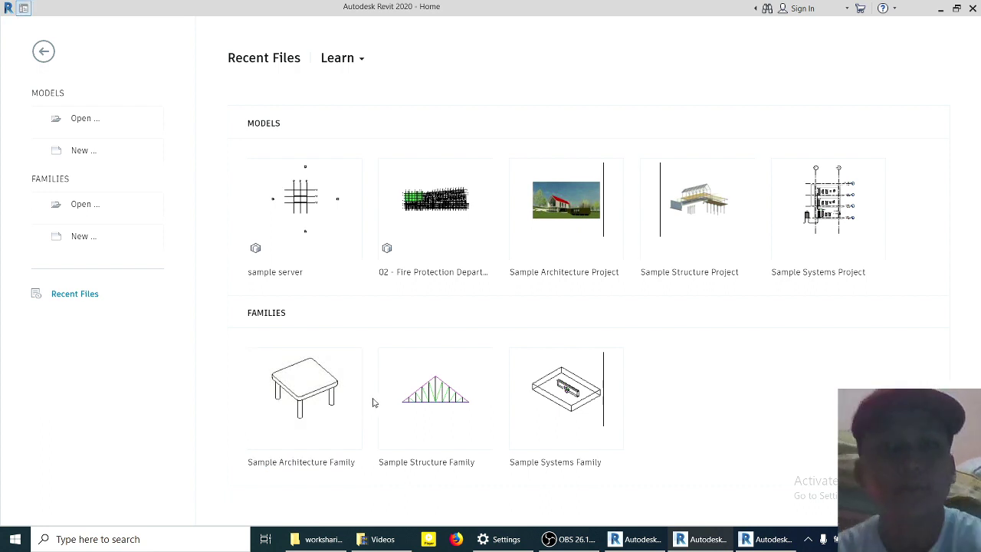
key("ctrl+o")
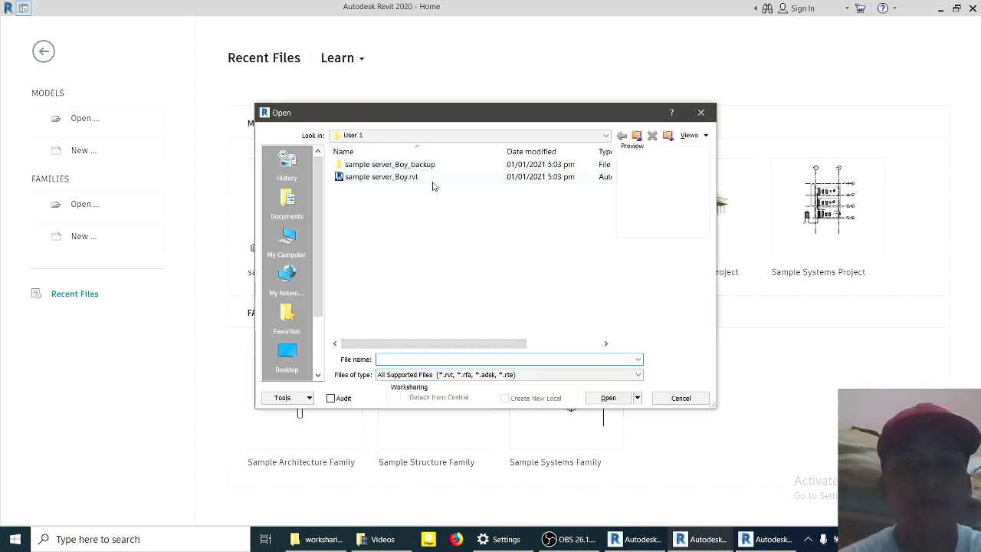
left_click(435, 178)
left_click(613, 397)
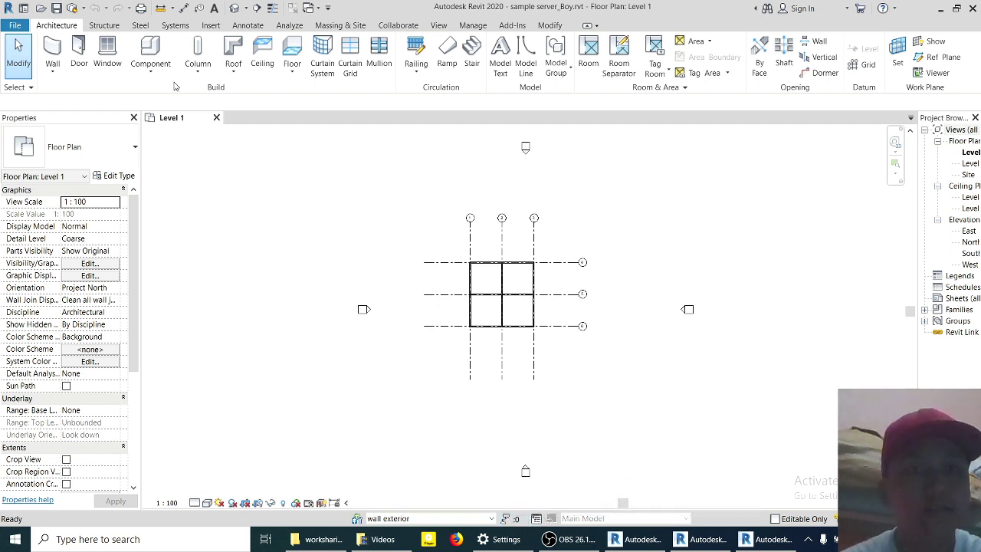
- Reload Latest into sample server_Boy.rvt, confirm the Editing Requests list is empty, and zoom in
left_click(392, 25)
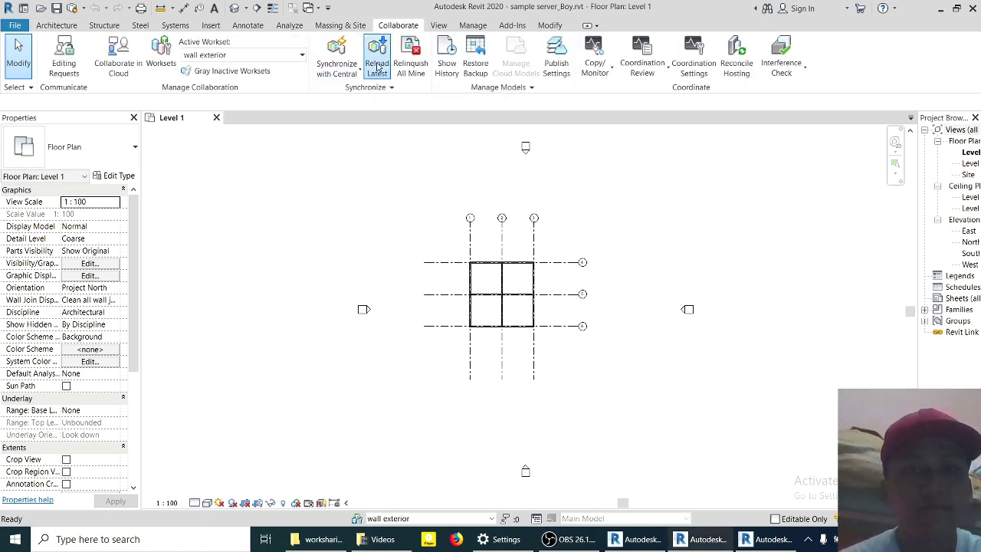
left_click(377, 68)
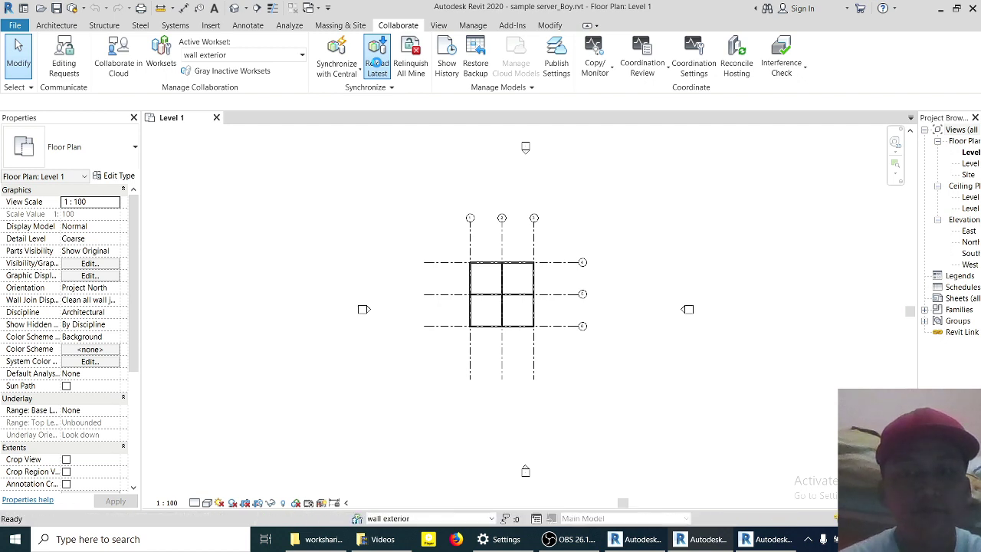
left_click(378, 67)
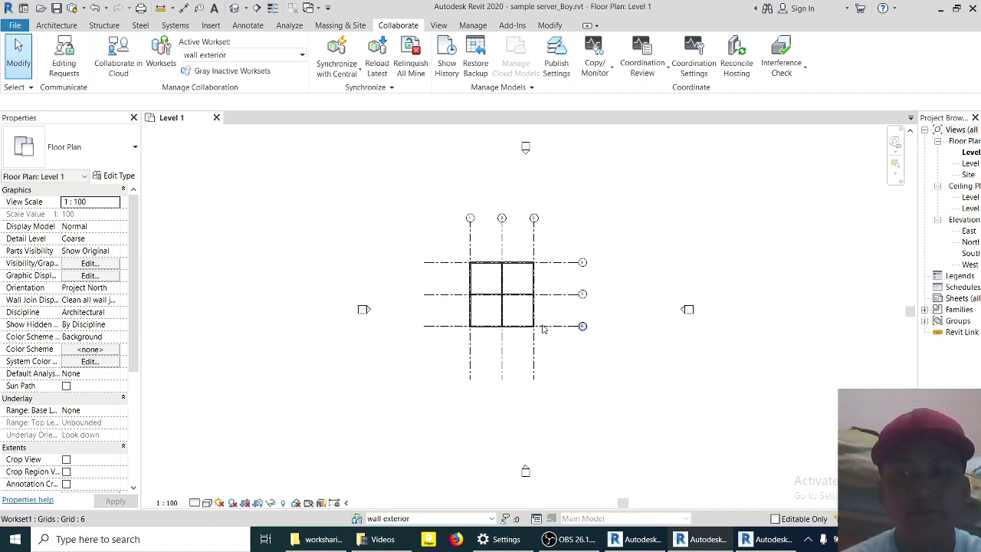
scroll(487, 311, "up", 3)
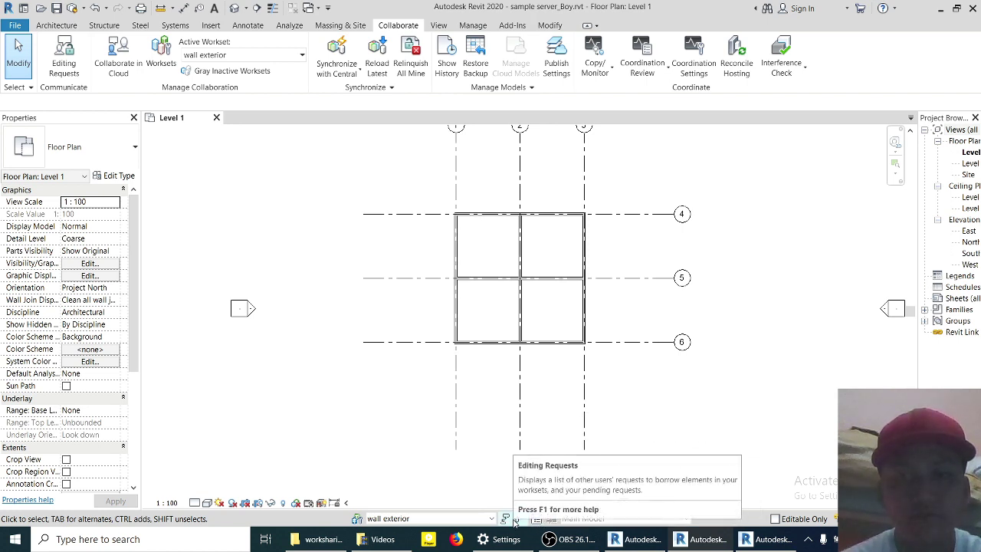
left_click(514, 520)
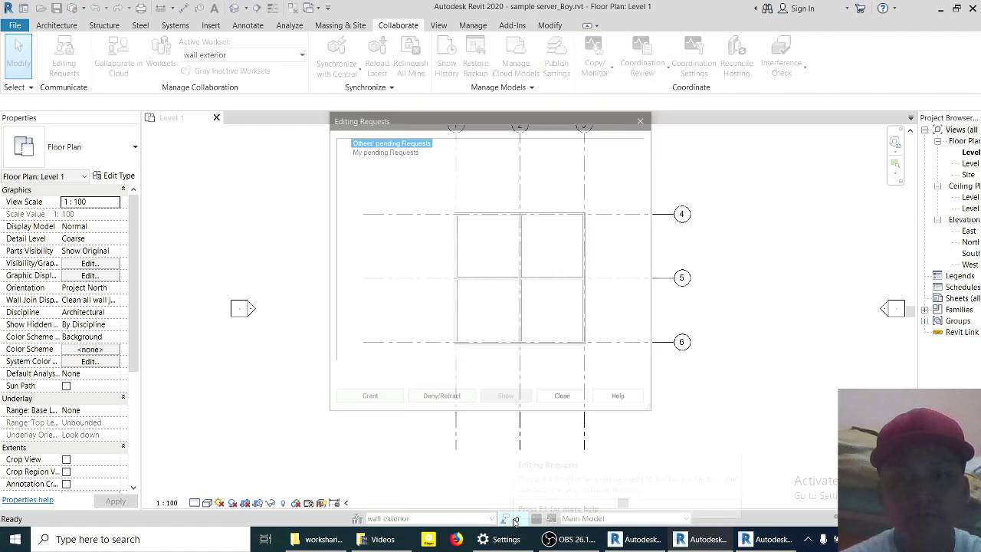
left_click(563, 398)
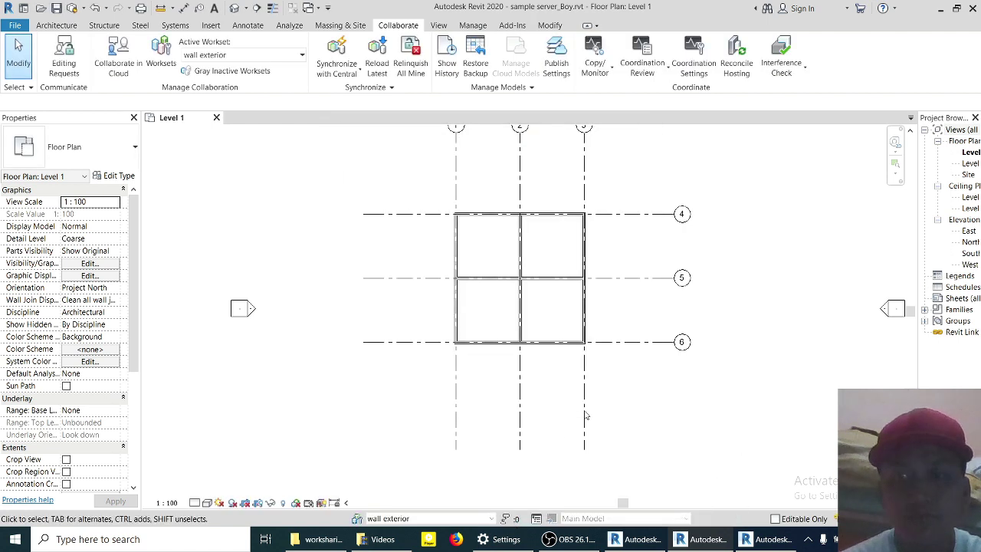
scroll(503, 310, "up", 1)
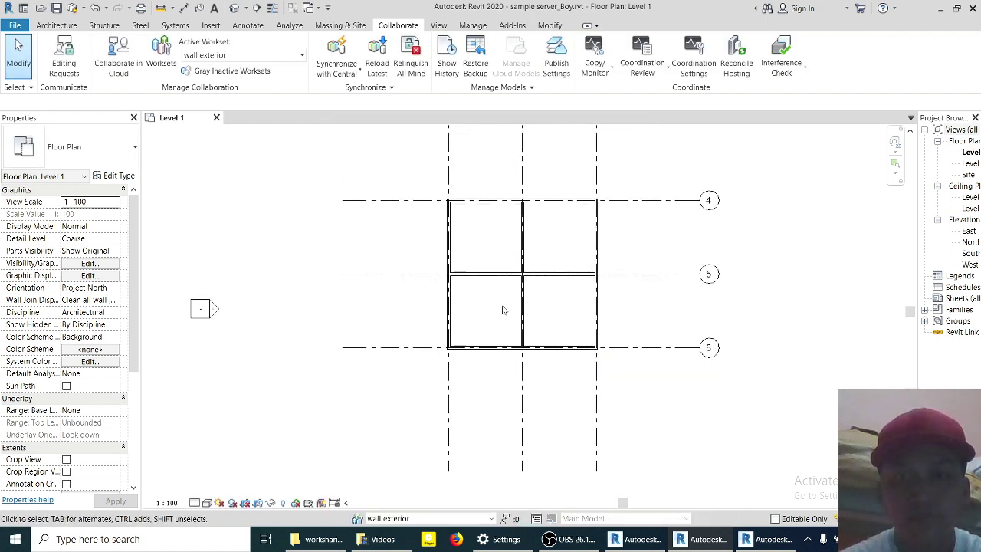
scroll(511, 301, "up", 2)
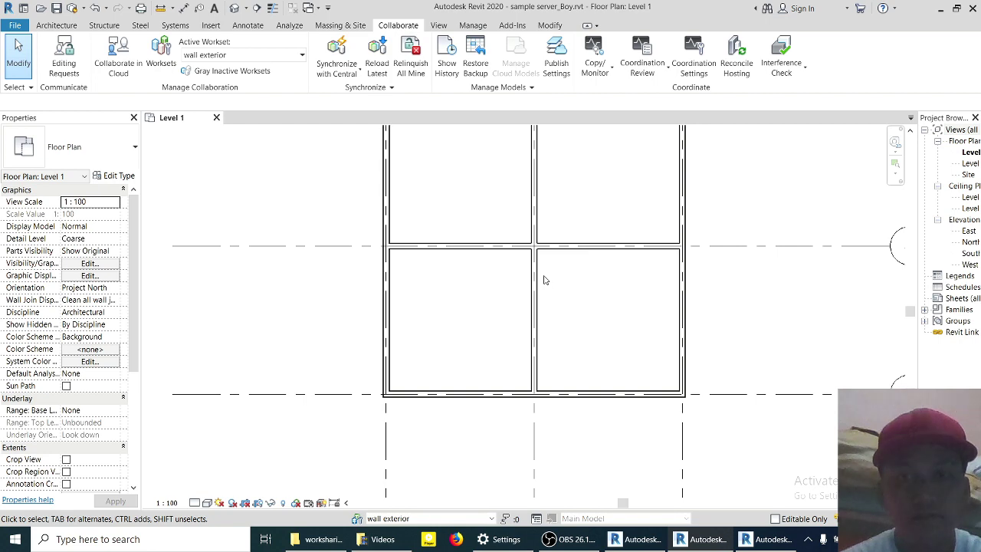
- Nudge the interior vertical wall right until the bays read 5600 and 4400
left_click(538, 278)
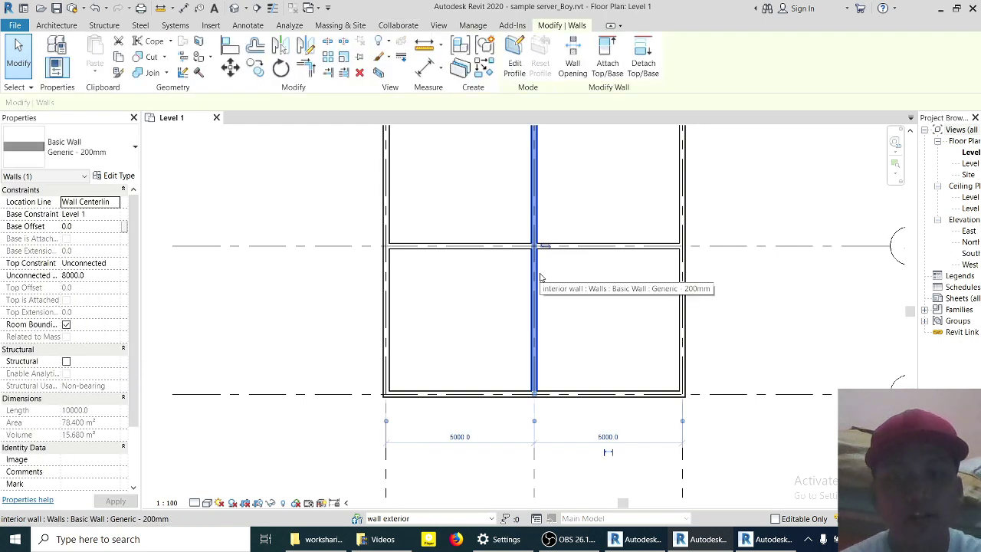
key("Right")
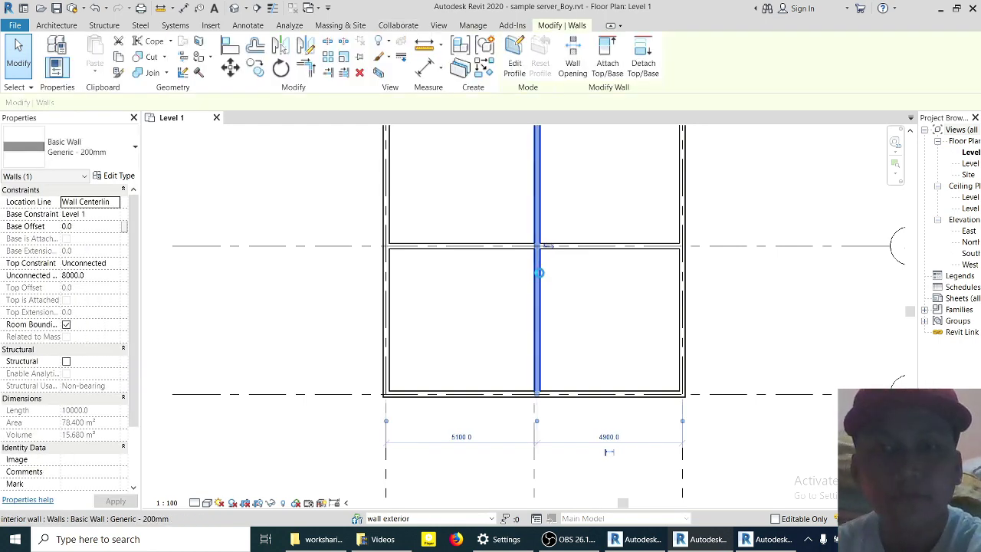
key("Right")
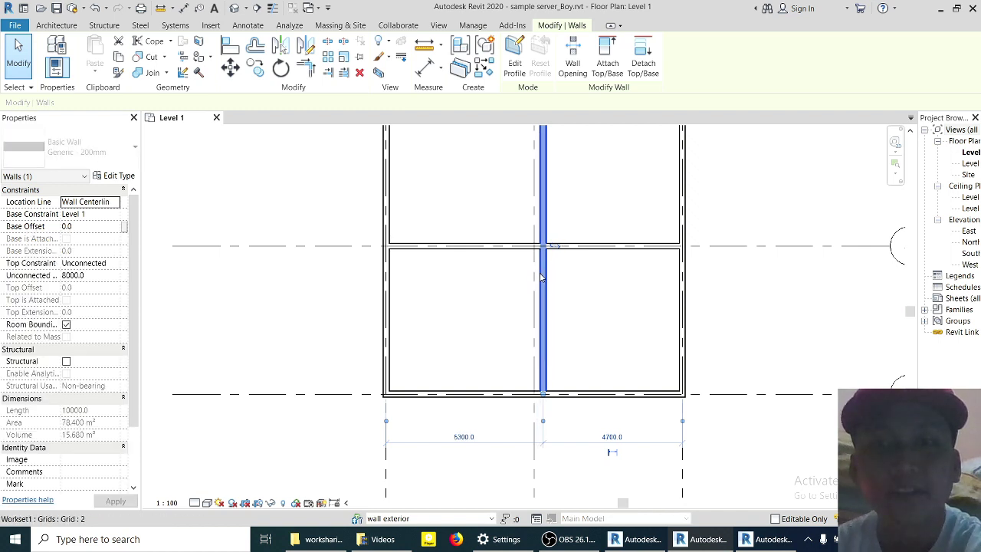
key("Right")
key("Right")
key("Right")
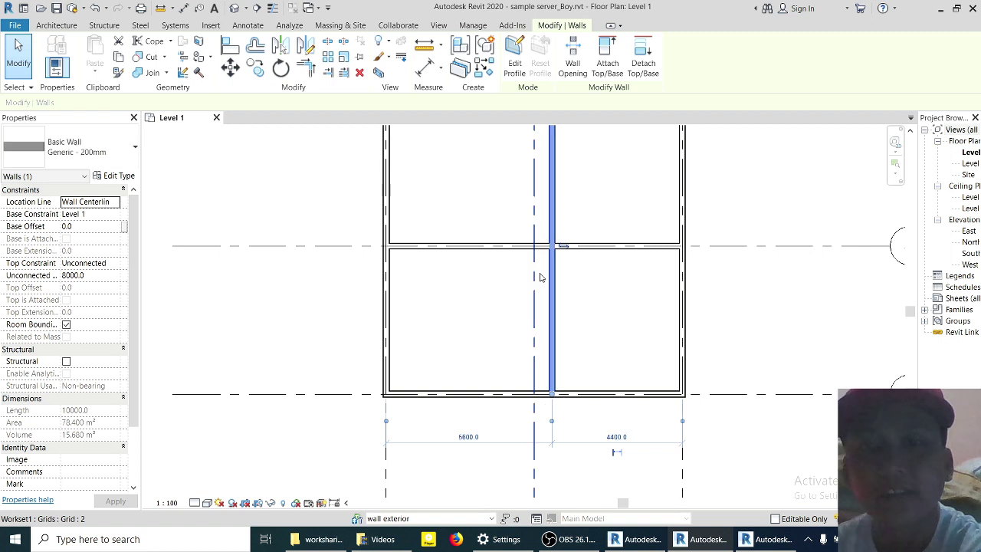
key("Left")
key("Left")
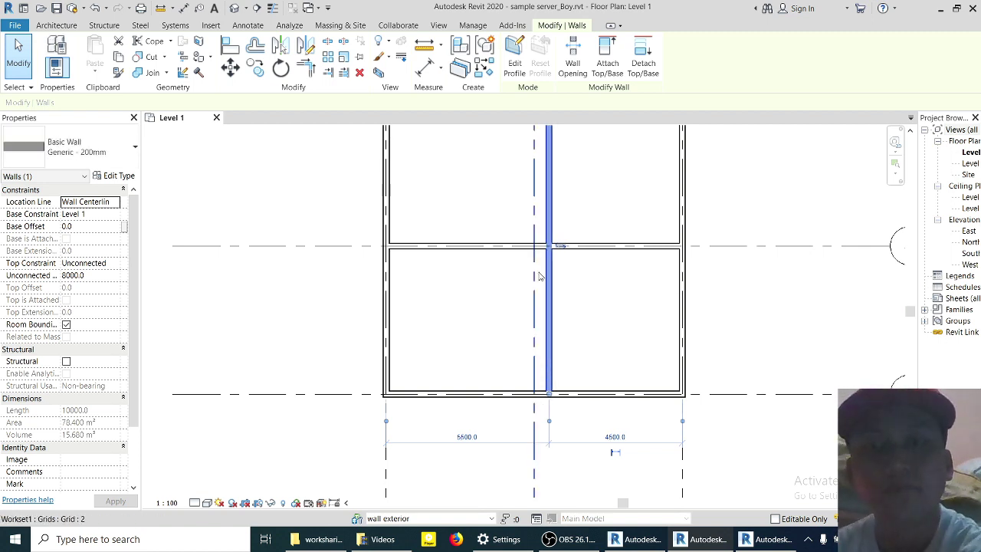
key("Right")
key("Right")
key("Escape")
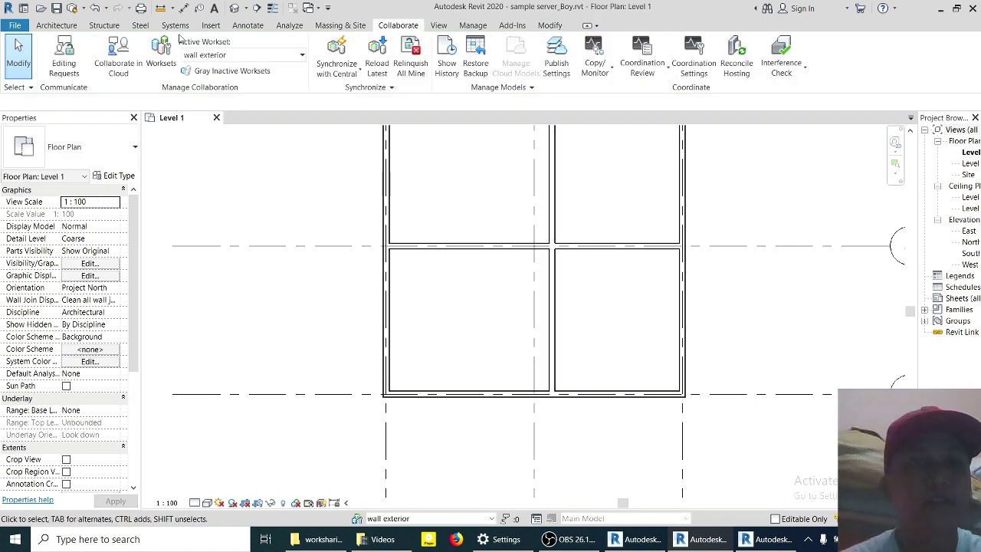
left_click(56, 25)
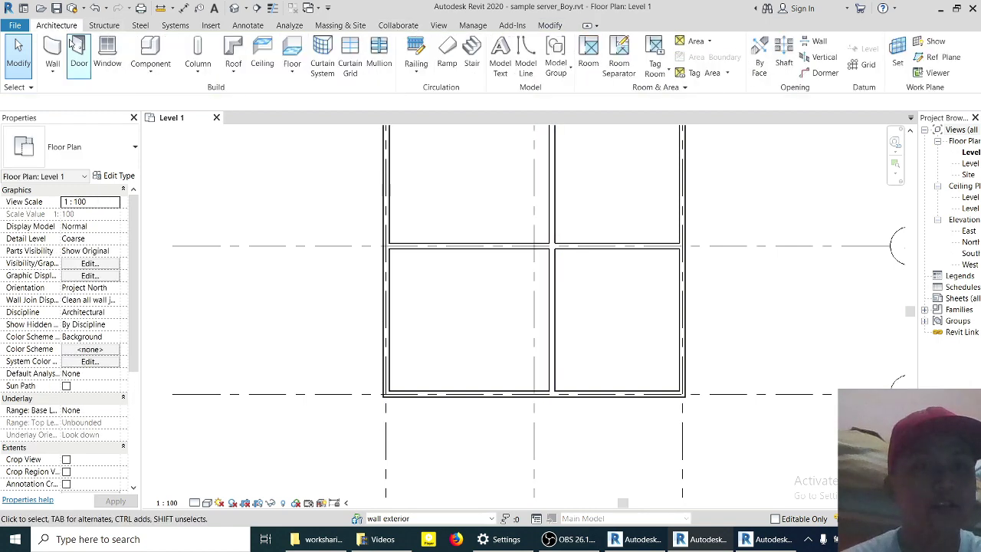
- Nudge the interior wall left of grid 2 and synchronize with the central model
left_click(64, 57)
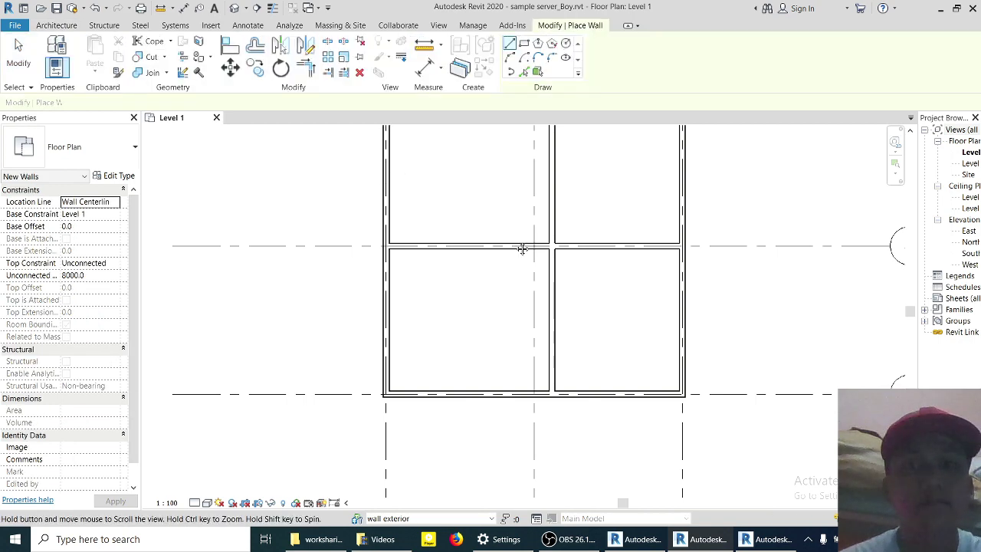
scroll(537, 269, "up", 1)
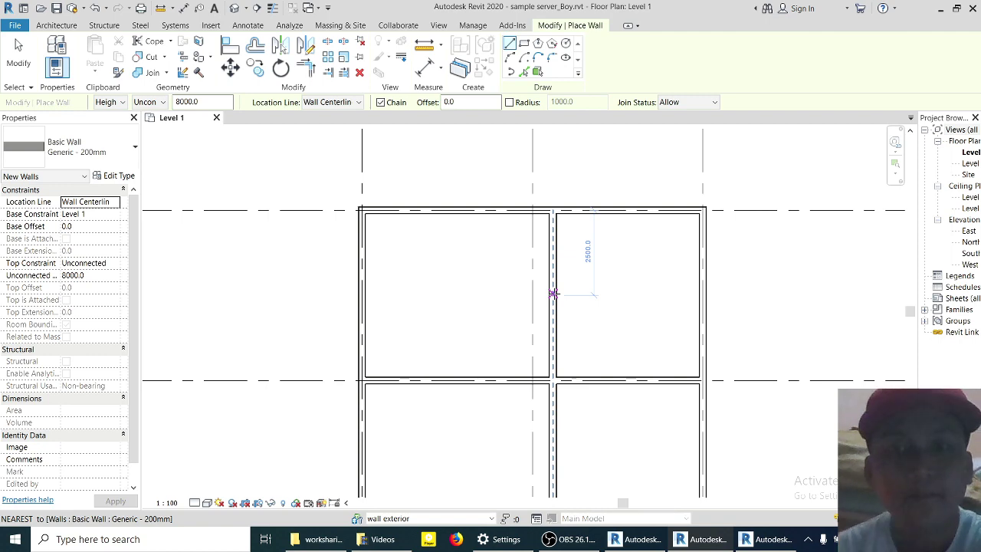
key("Escape")
key("Escape")
left_click(553, 294)
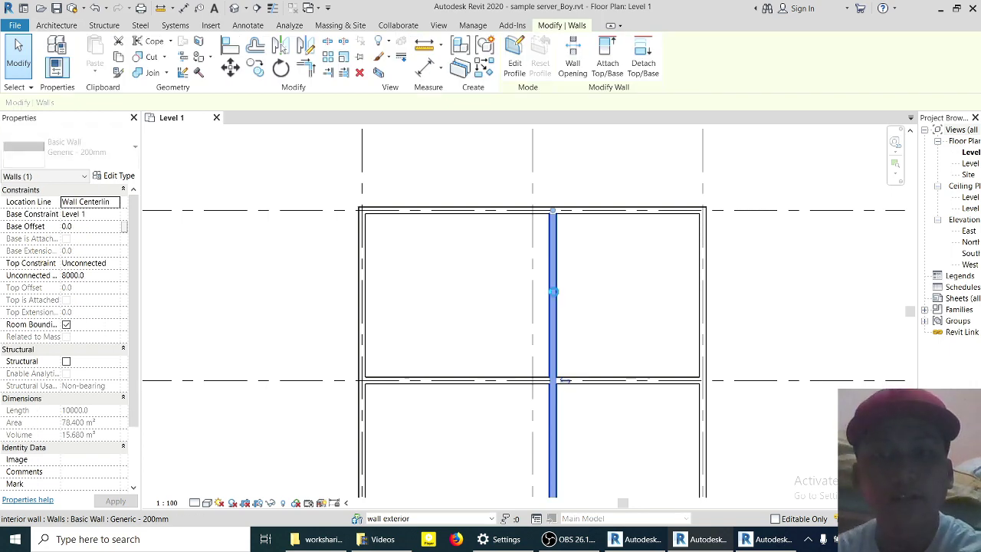
key("Left")
key("Left")
key("Left")
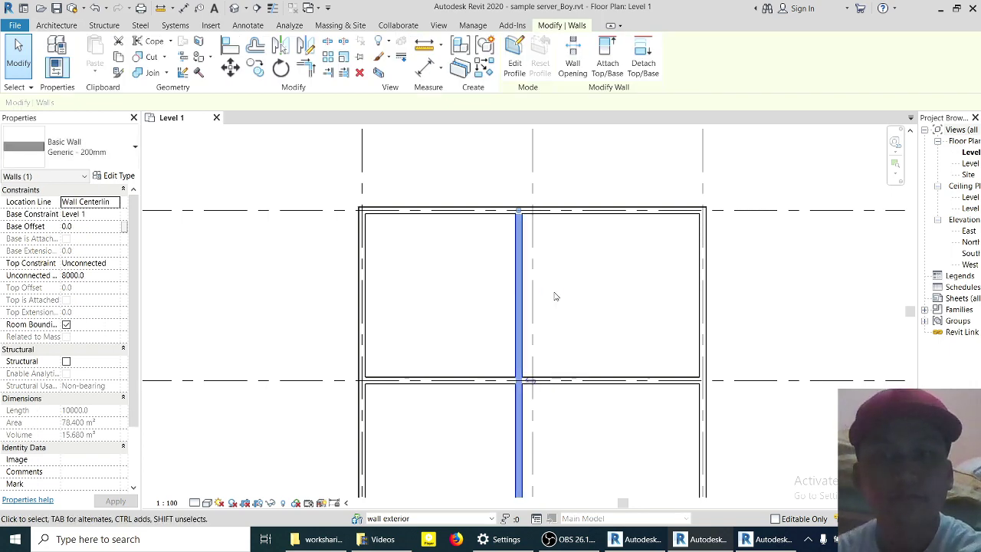
key("Left")
key("Left")
key("Escape")
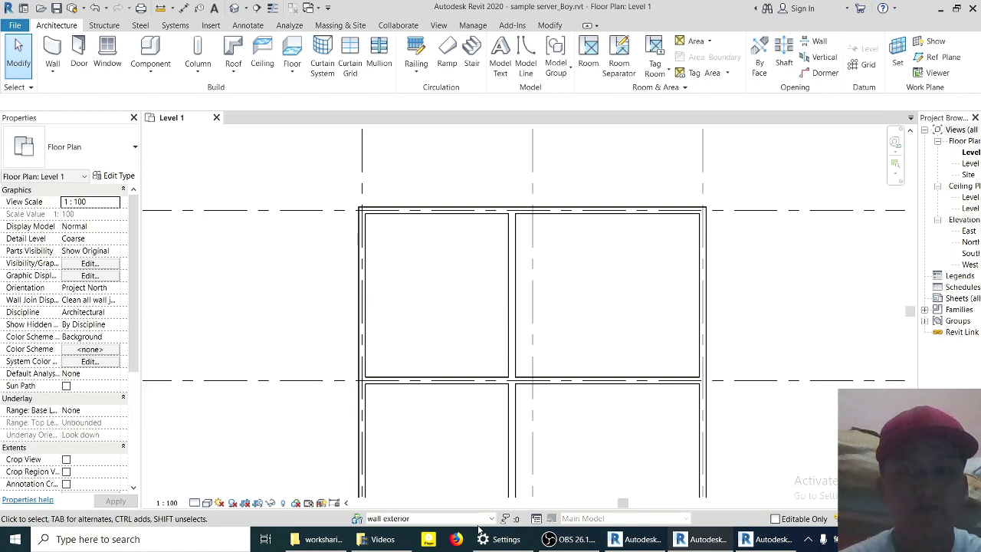
left_click(71, 8)
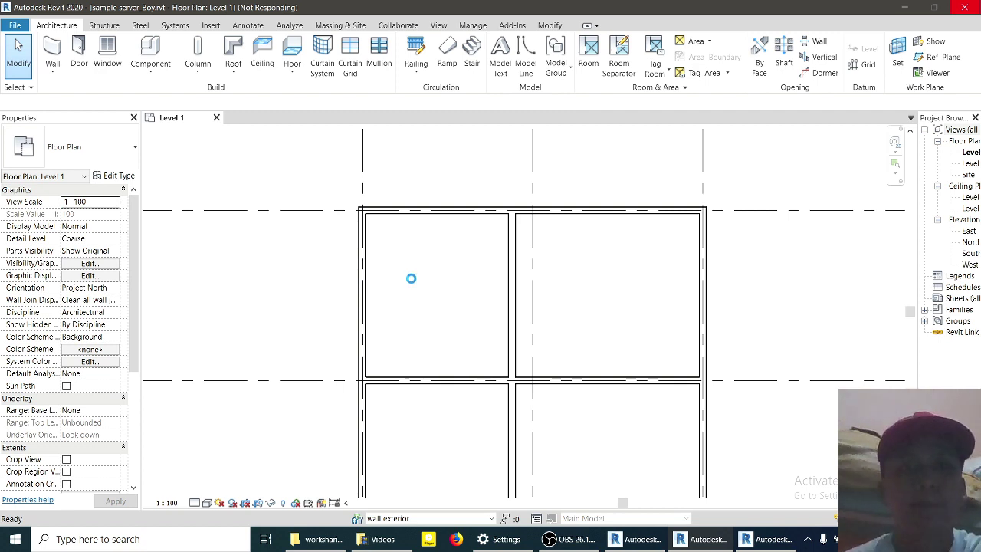
left_click(511, 273)
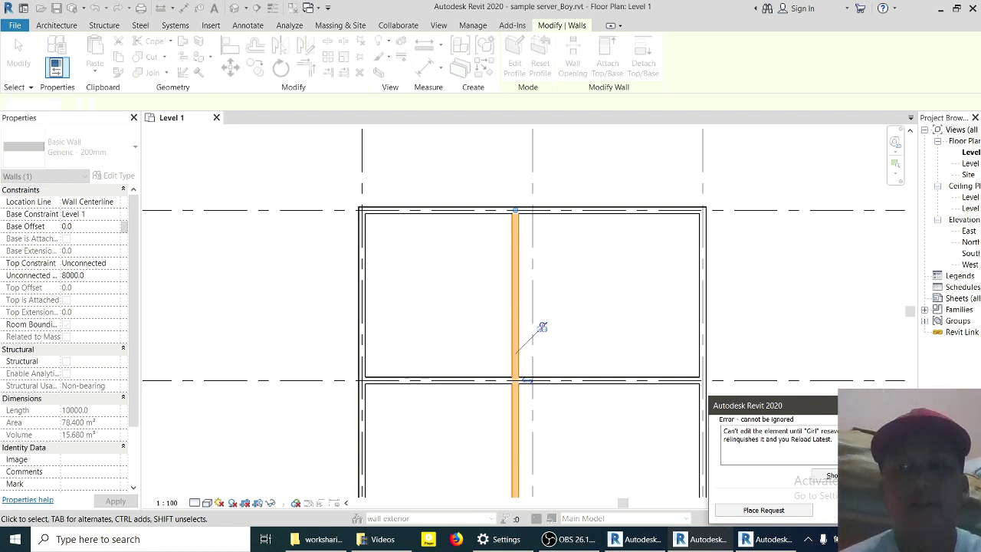
left_click(869, 509)
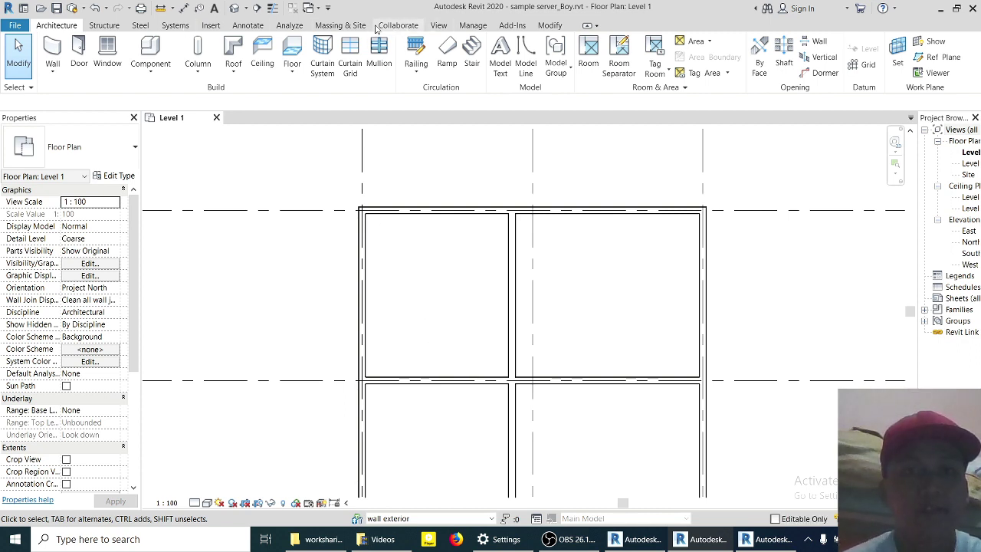
- Set the wall exterior workset's Editable to No in the Worksets dialog and confirm
left_click(398, 25)
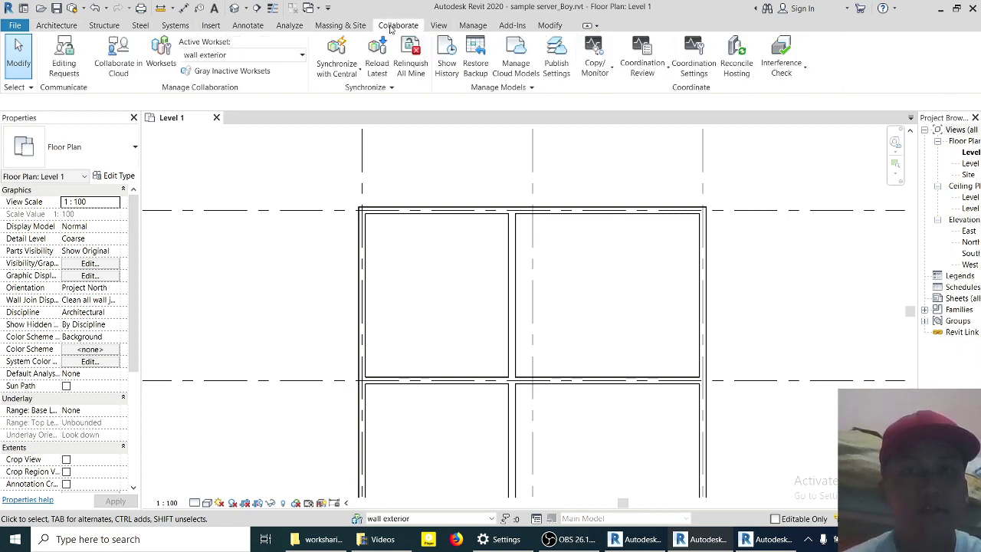
left_click(173, 67)
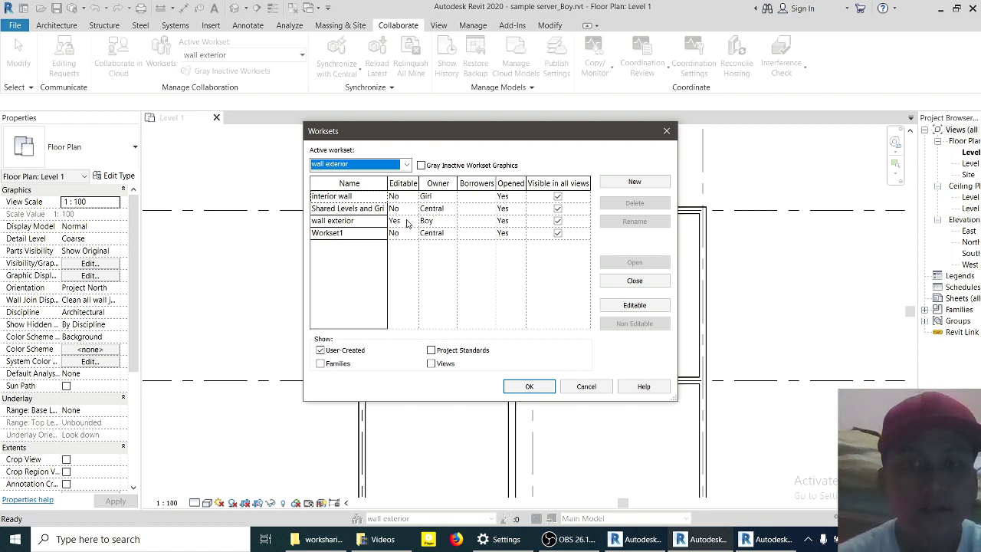
left_click(407, 222)
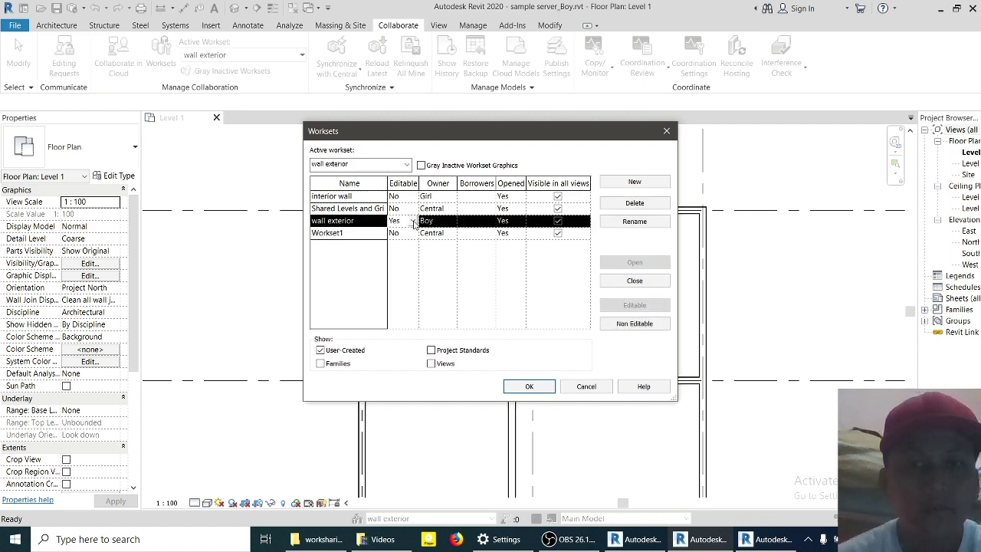
left_click(414, 221)
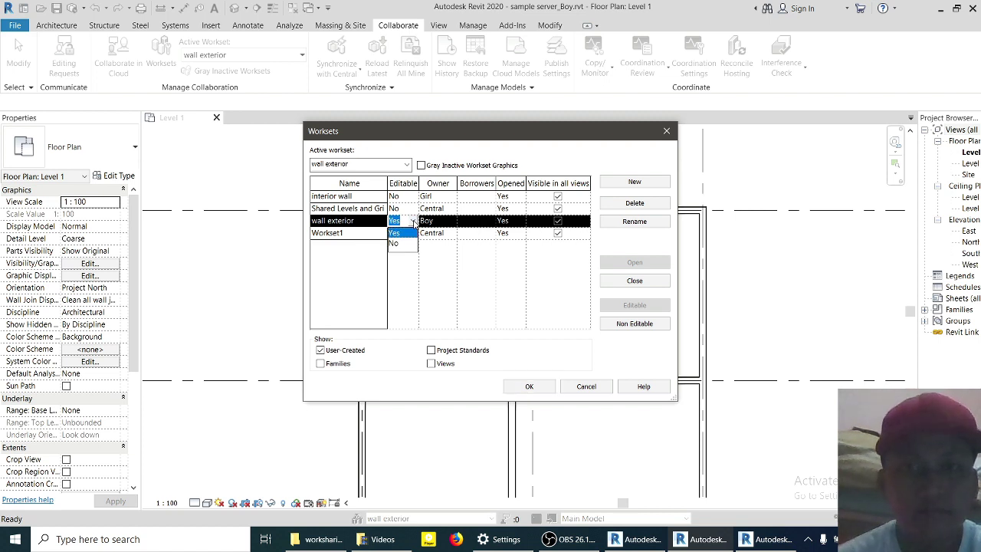
left_click(414, 220)
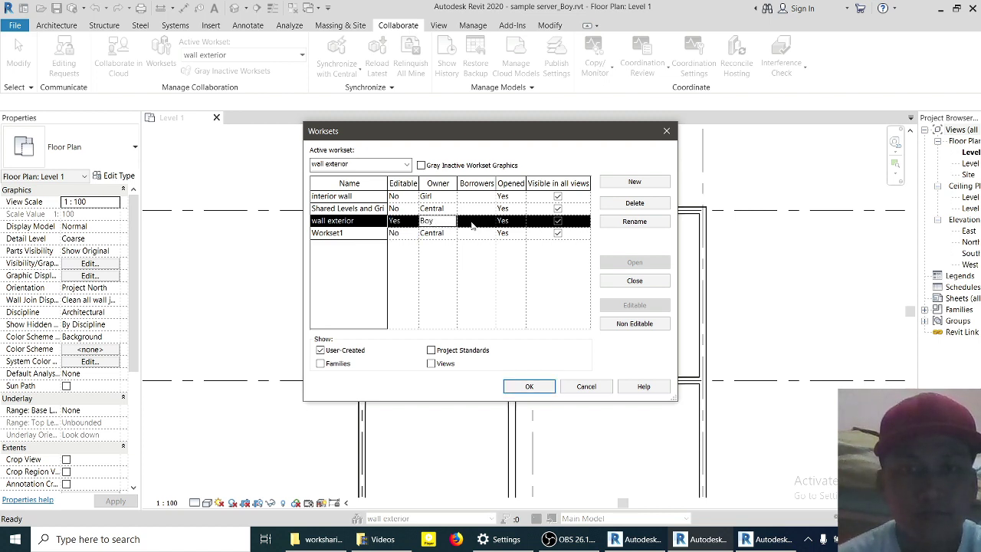
left_click(521, 222)
left_click(522, 222)
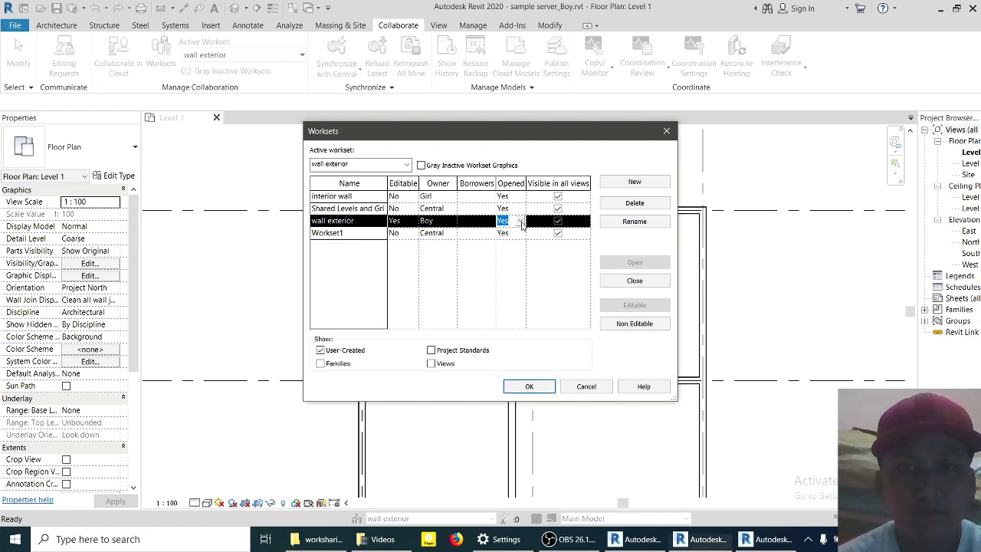
left_click(406, 221)
left_click(407, 222)
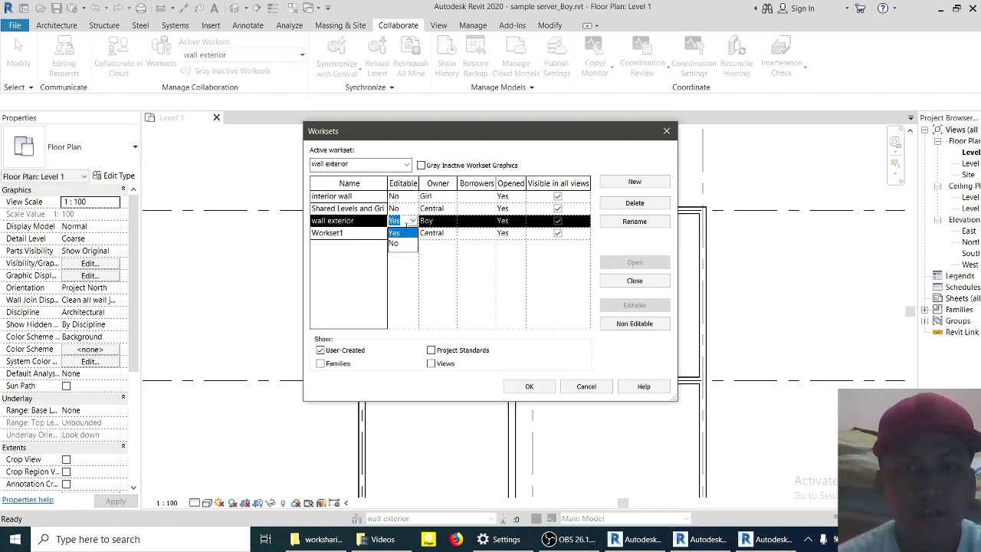
left_click(395, 244)
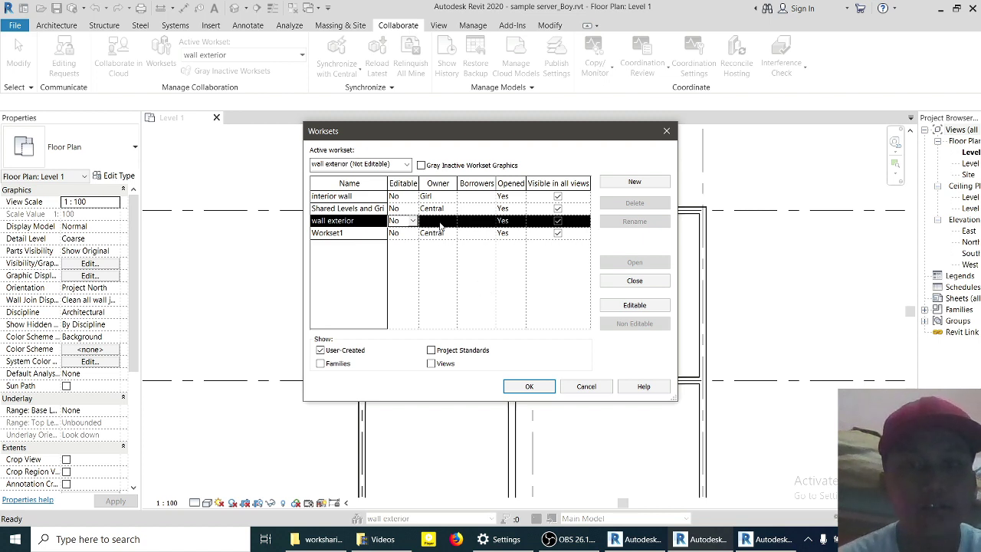
left_click(536, 387)
left_click(537, 387)
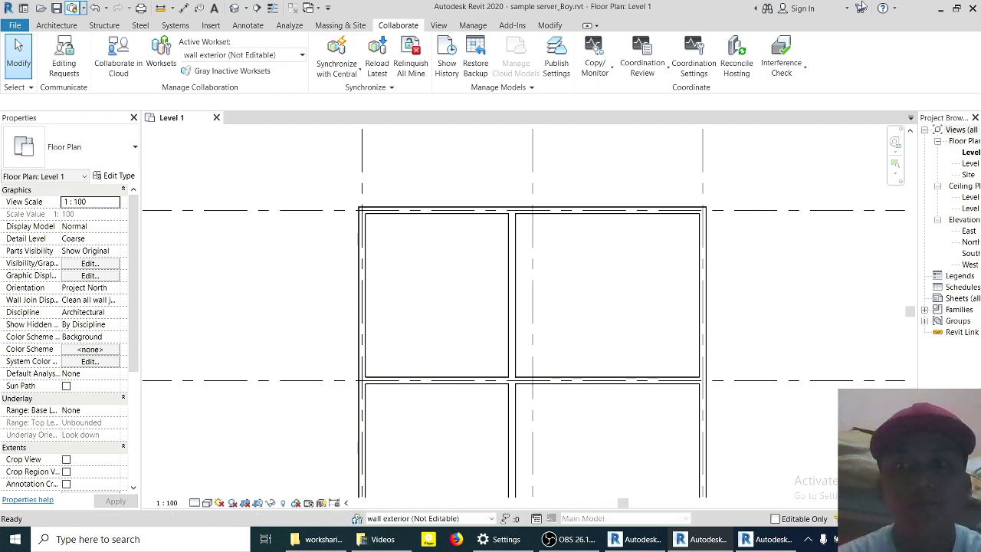
- Maximize the second Revit session and open sample server_Girl.rvt from the User 2 folder
left_click(964, 12)
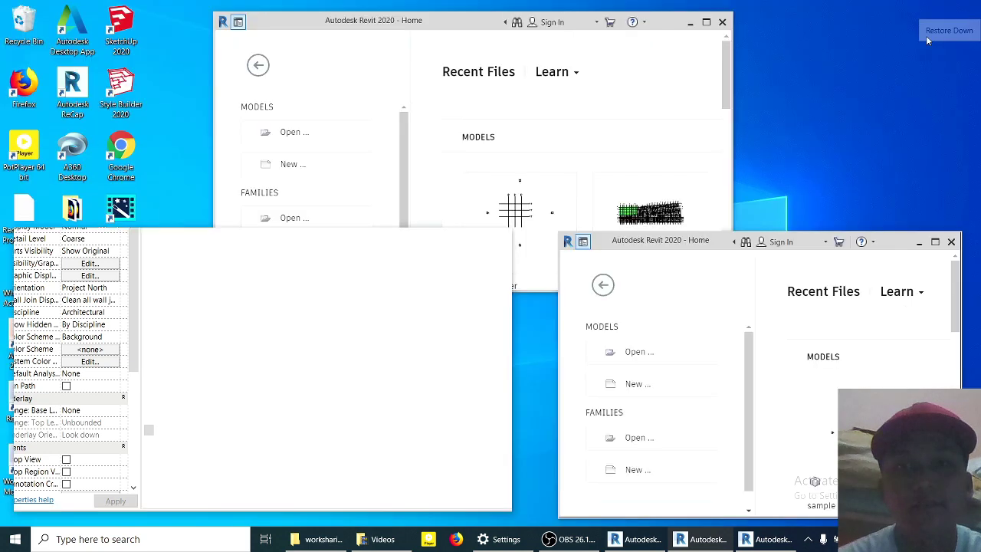
left_click(936, 243)
key("ctrl+o")
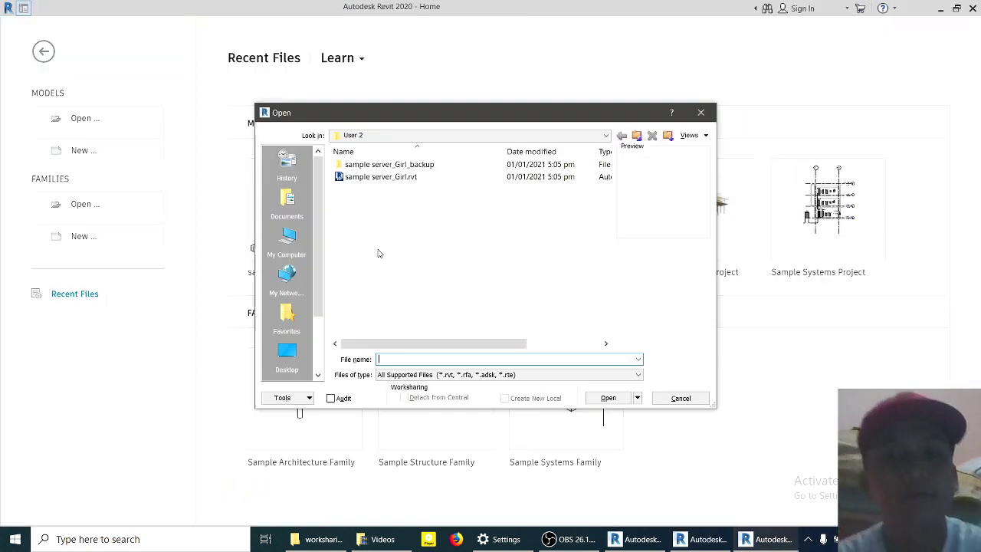
left_click(608, 398)
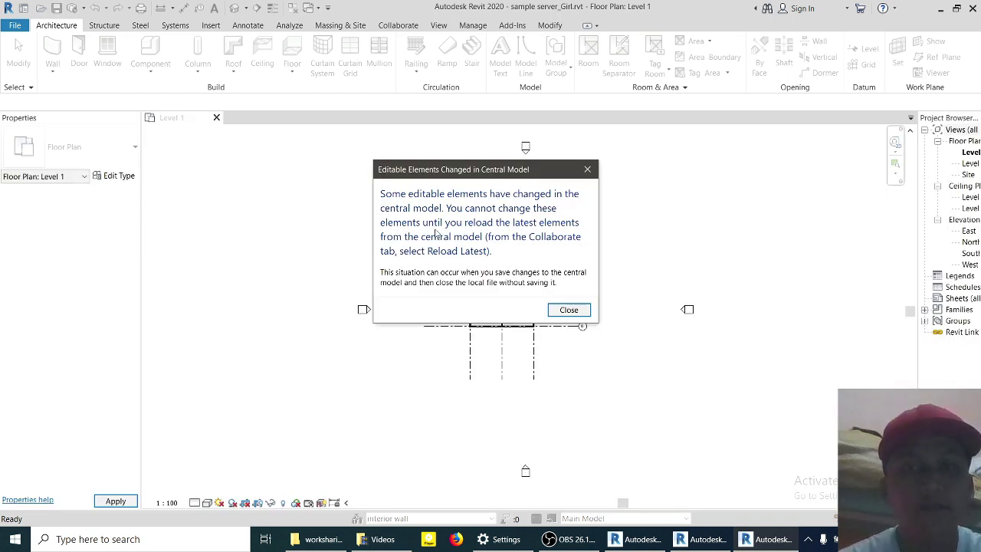
- Dismiss the changed-elements warning and Reload Latest from central into the Girl file
left_click(575, 310)
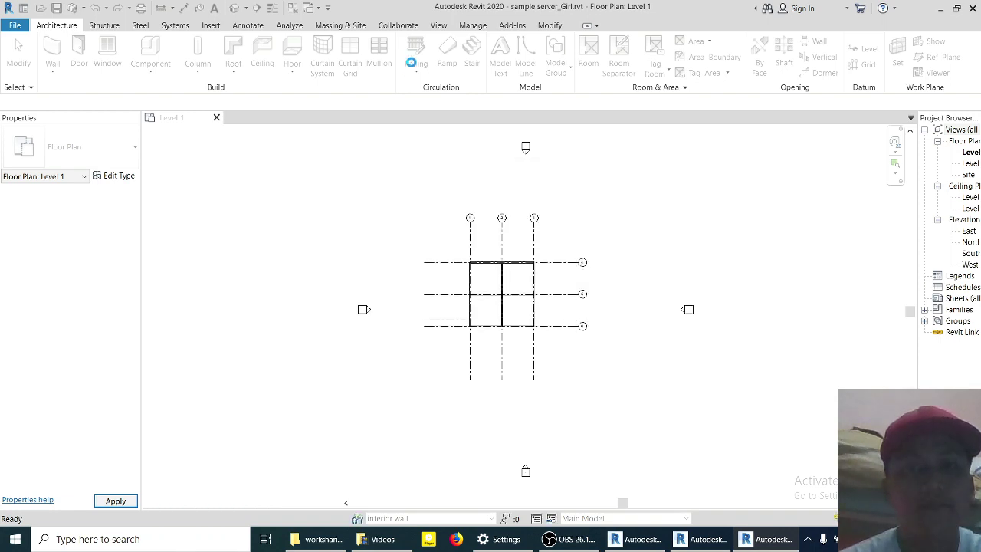
left_click(398, 25)
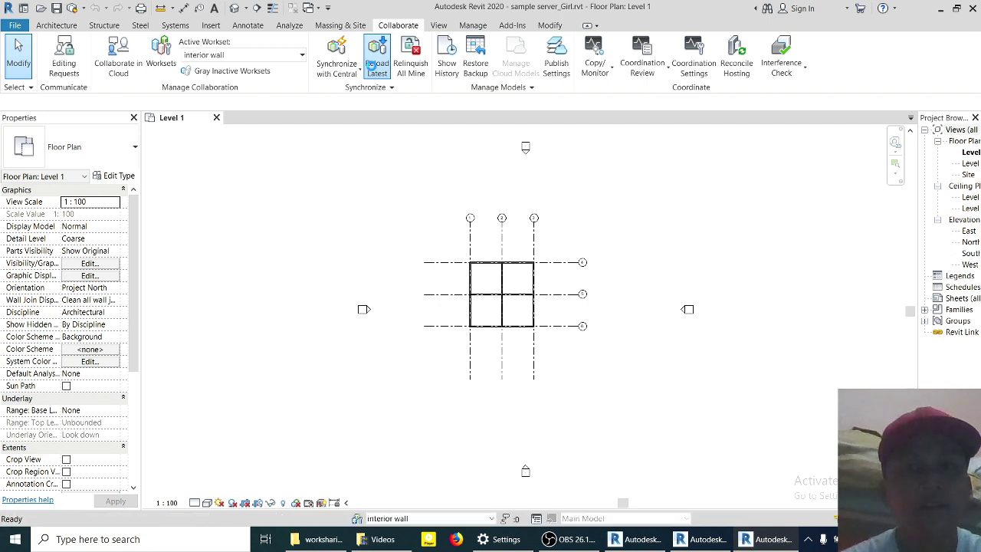
left_click(373, 69)
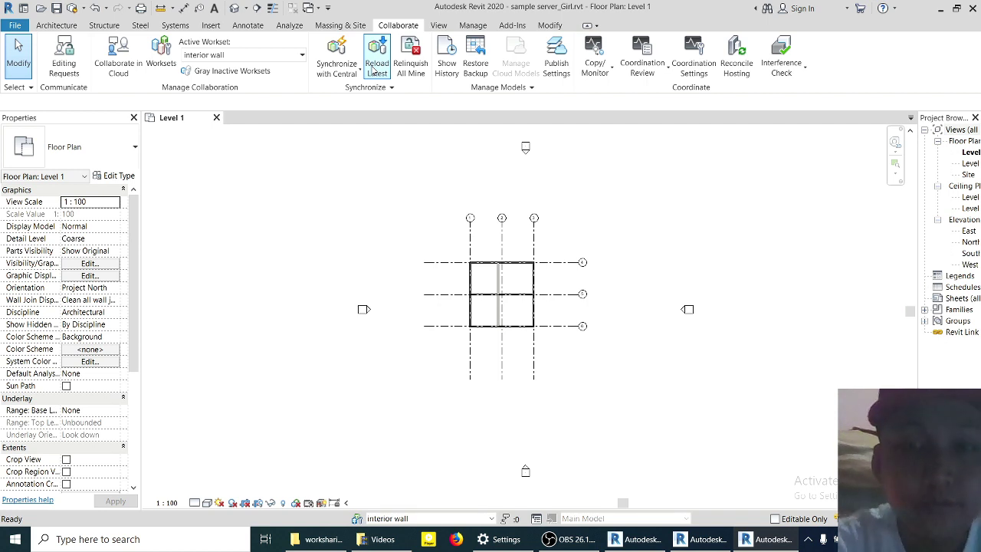
scroll(491, 267, "up", 5)
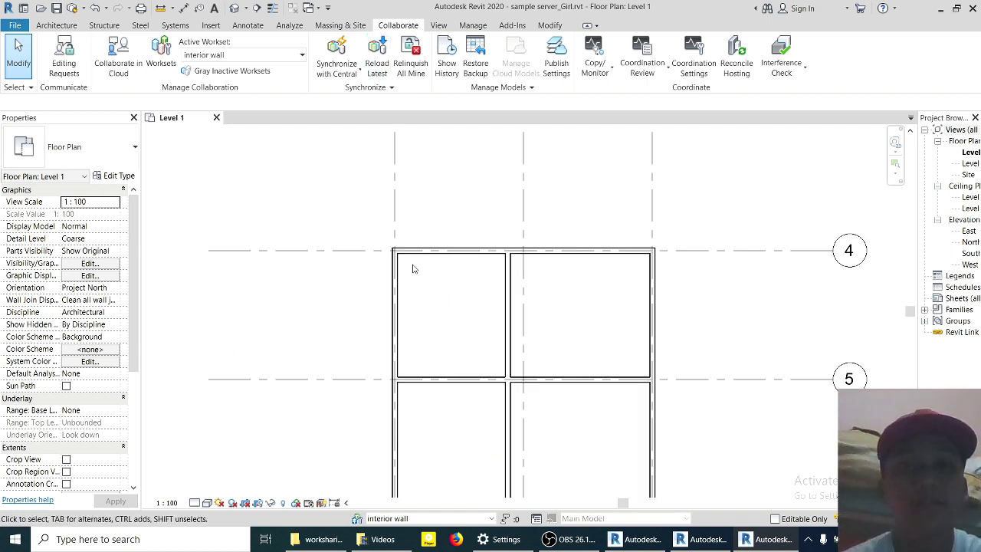
- Nudge the left exterior wall outward twice so its dimension reads 4520
scroll(420, 269, "up", 3)
left_click(376, 274)
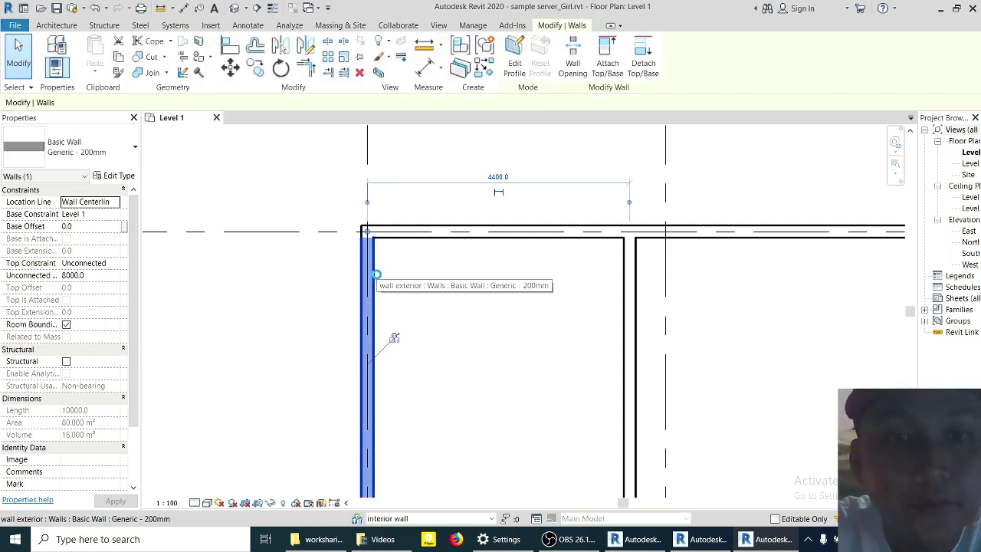
key("Left")
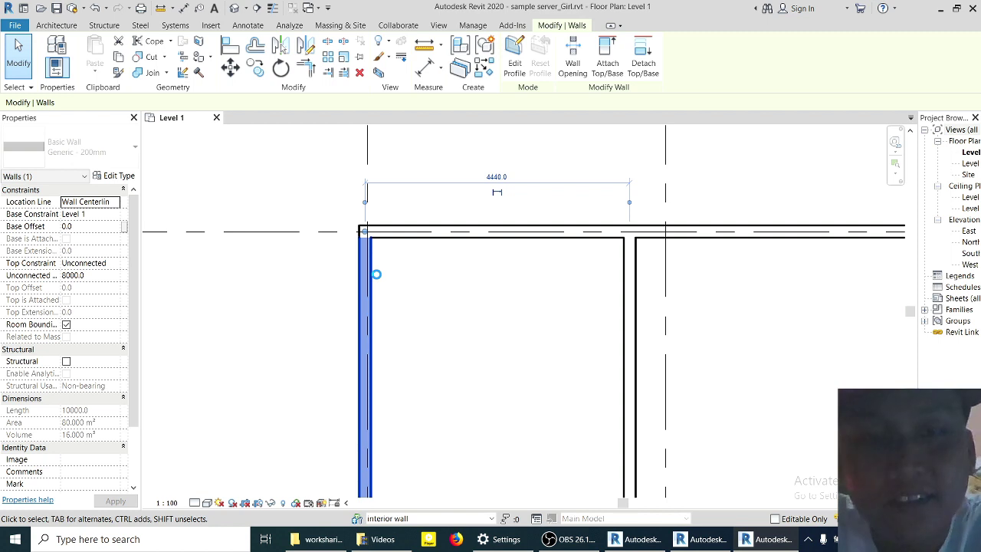
key("Left")
key("Left")
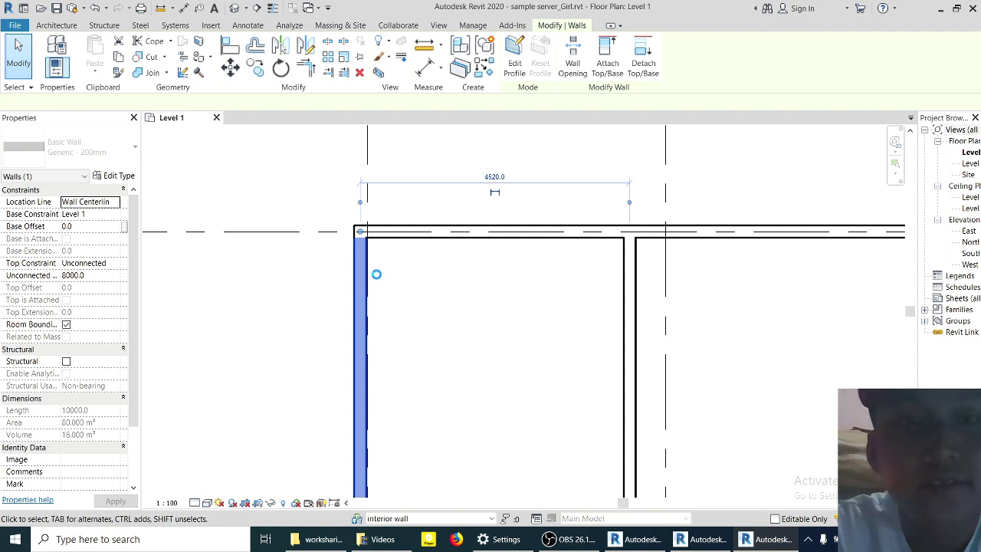
- Set the interior wall workset's Editable to No in Worksets, confirm, and zoom out
left_click(471, 305)
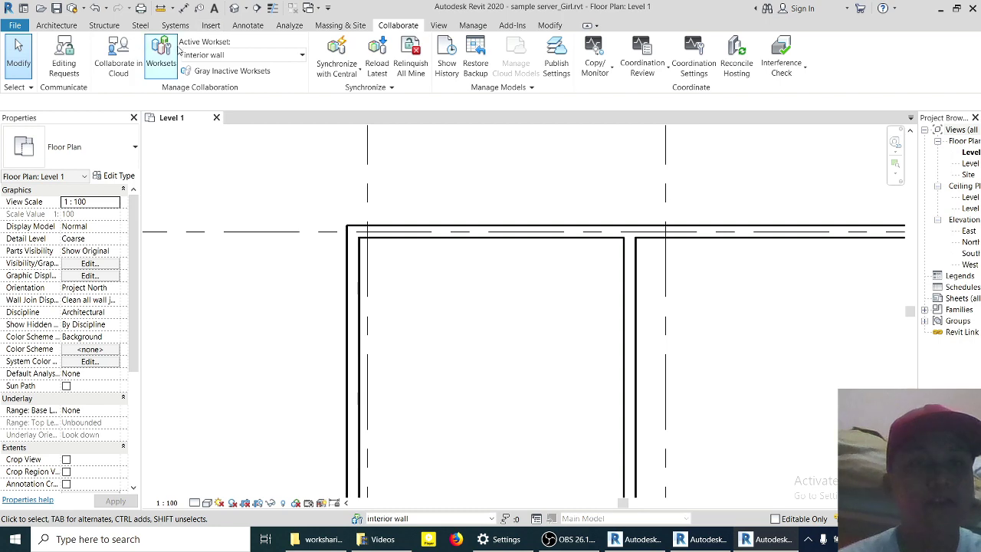
left_click(161, 54)
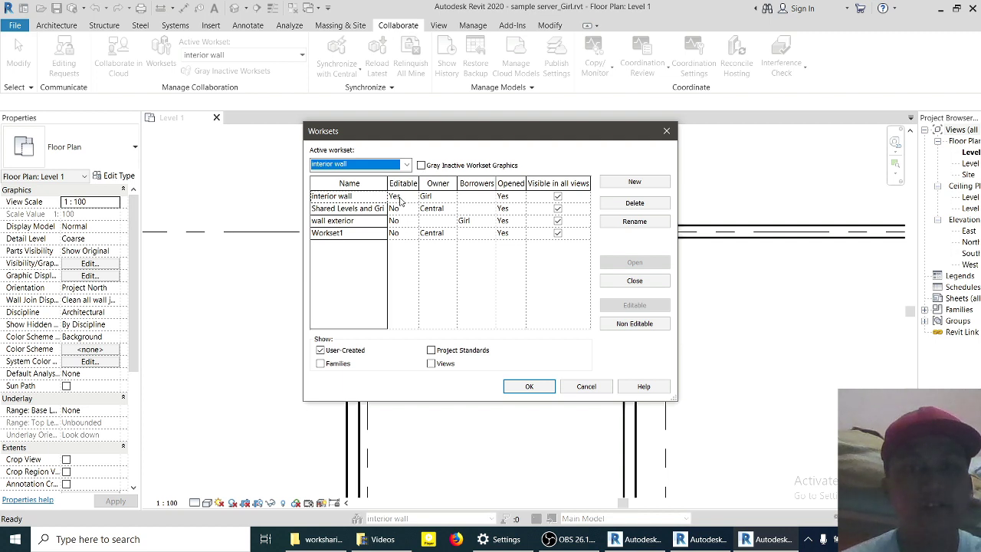
left_click(400, 198)
left_click(404, 221)
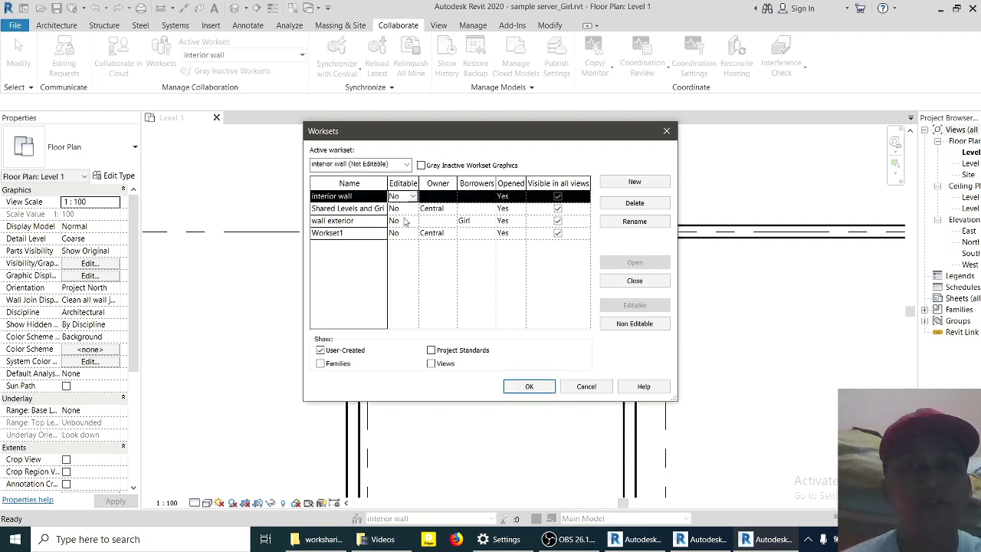
left_click(535, 387)
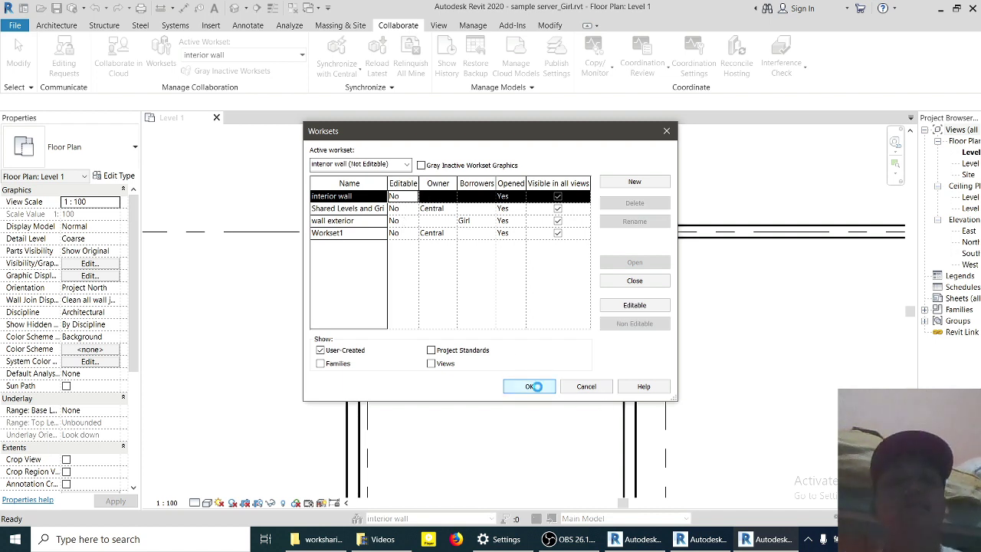
scroll(445, 308, "down", 2)
scroll(445, 308, "down", 1)
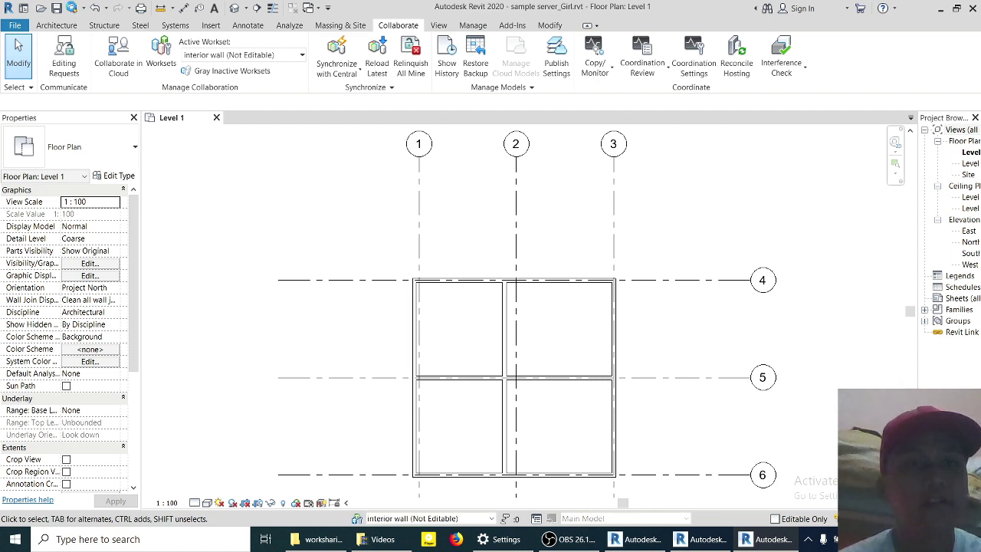
- Synchronize the Girl file with central, then switch to the sample server_Boy window
left_click(71, 8)
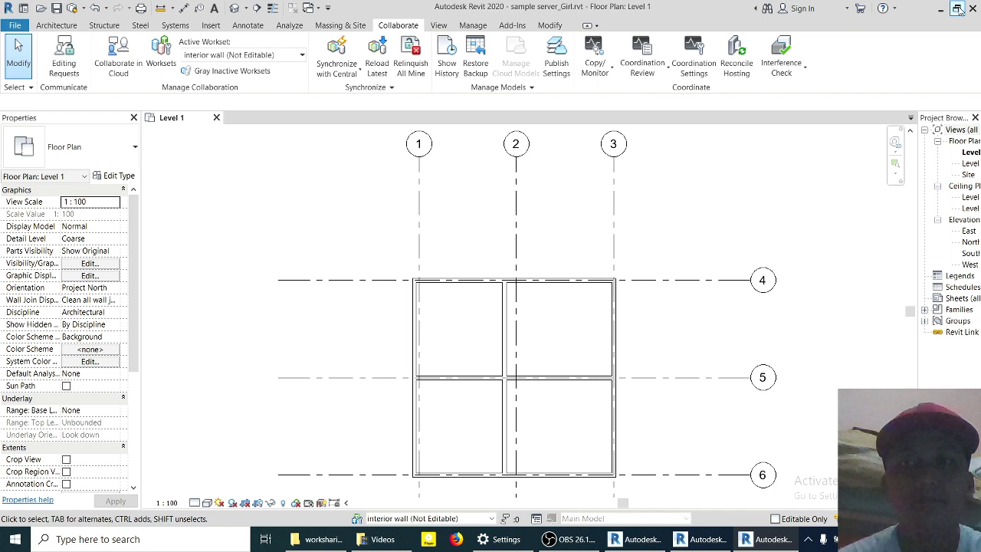
left_click(958, 10)
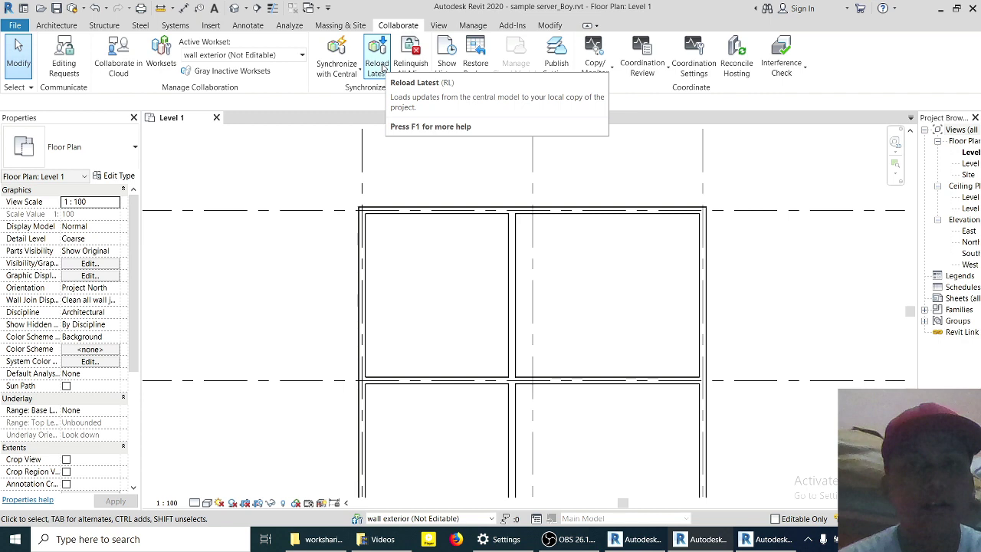
- Reload the latest central changes so the moved left exterior wall appears in the Boy file
left_click(378, 63)
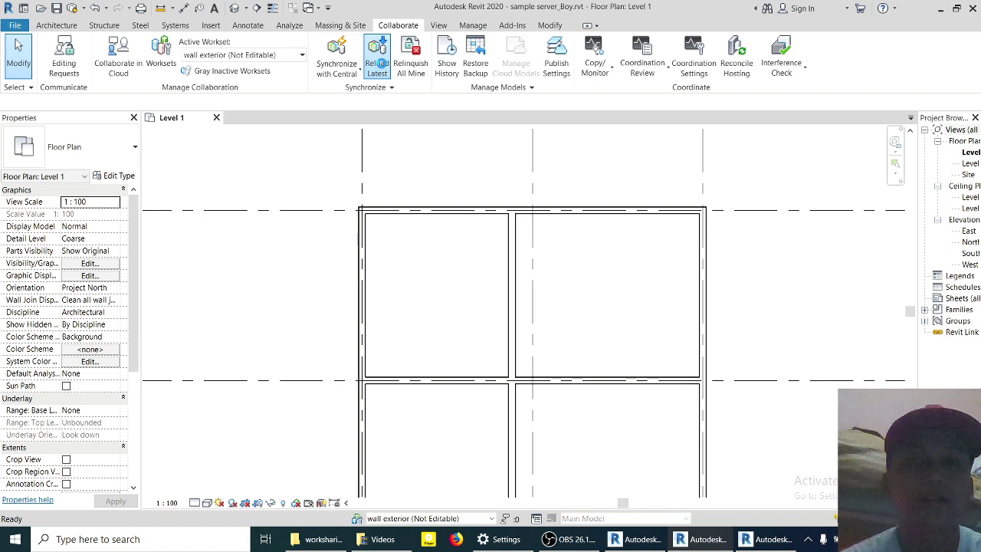
left_click(379, 64)
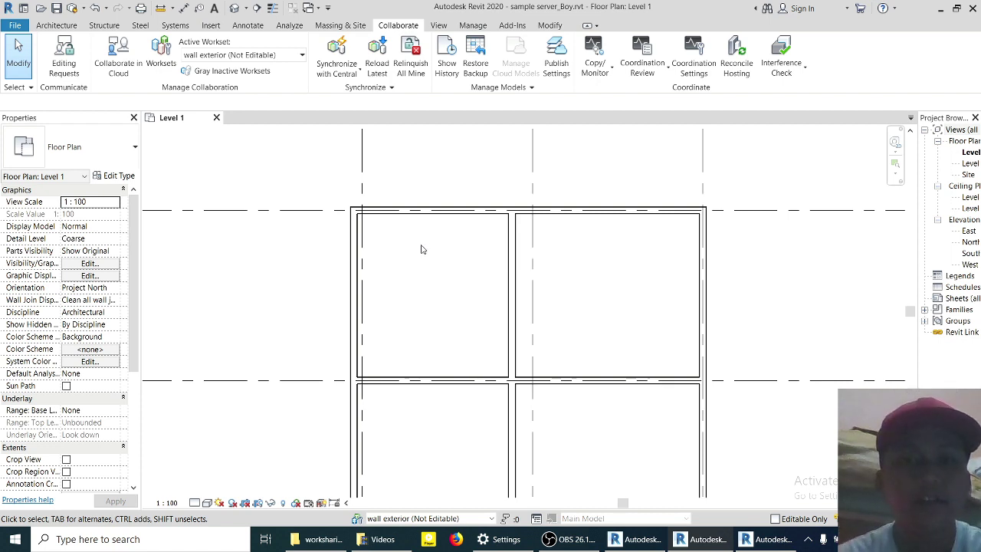
scroll(421, 242, "down", 1)
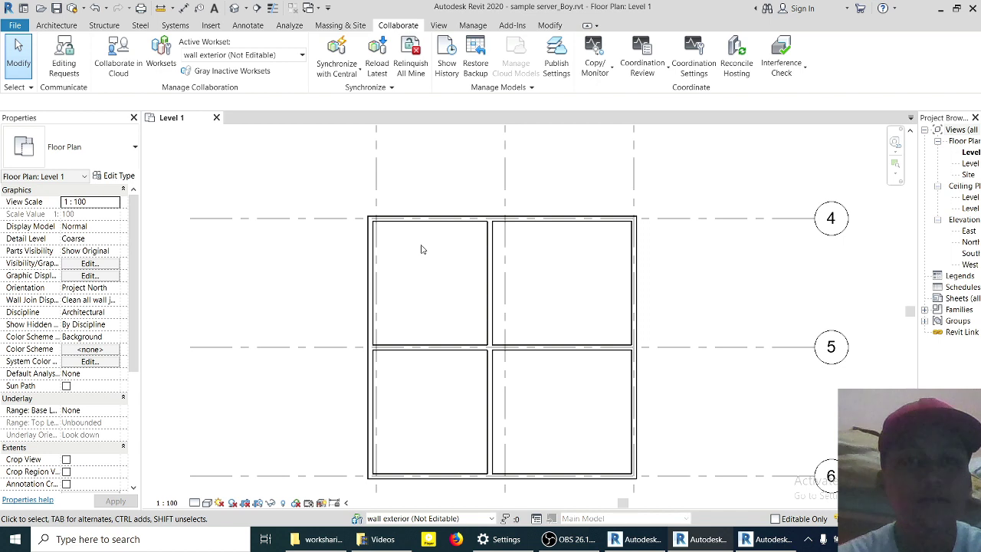
left_click(490, 260)
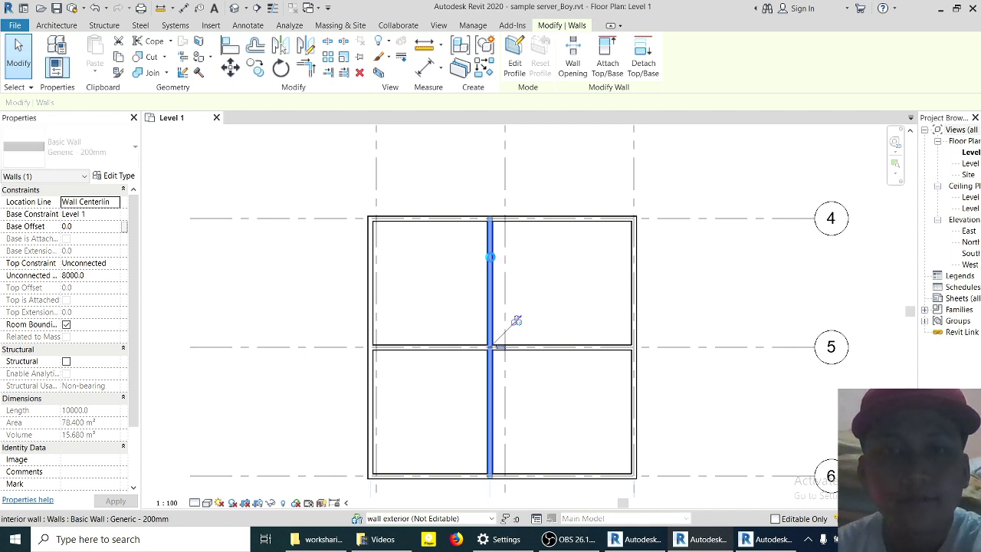
- Nudge the vertical wall right, lengthen the horizontal wall to 10240, lower it, and synchronize
key("Right")
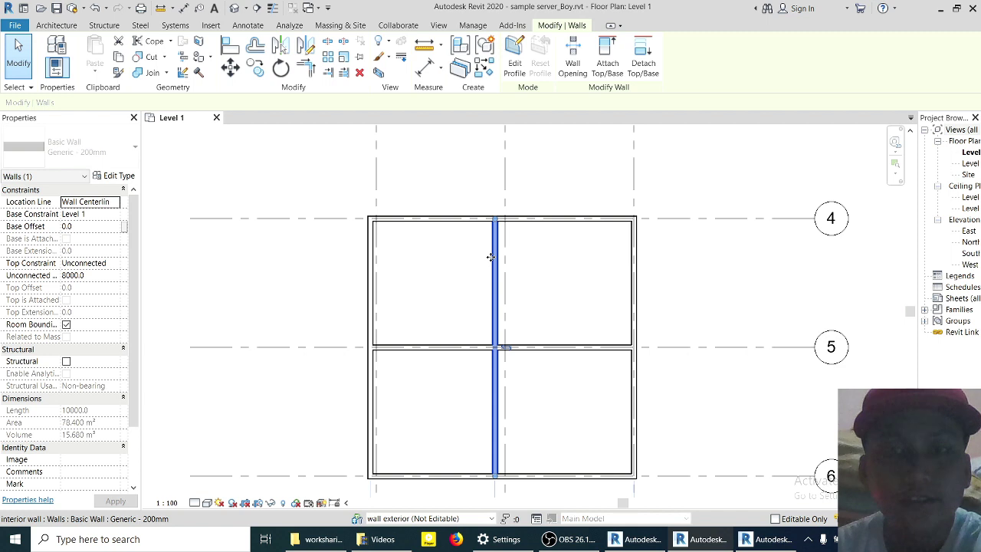
scroll(453, 343, "up", 3)
left_click(453, 337)
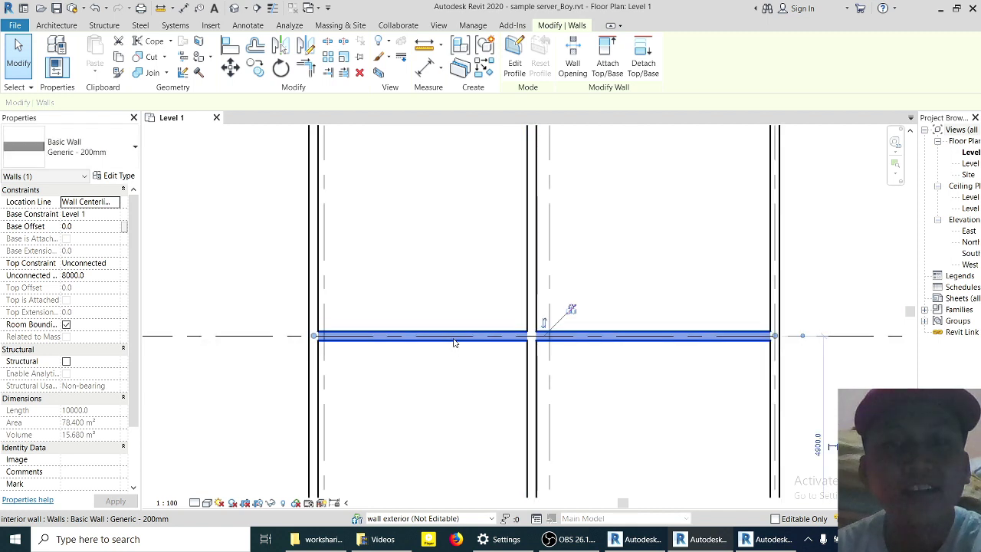
left_click_drag(454, 343, 464, 347)
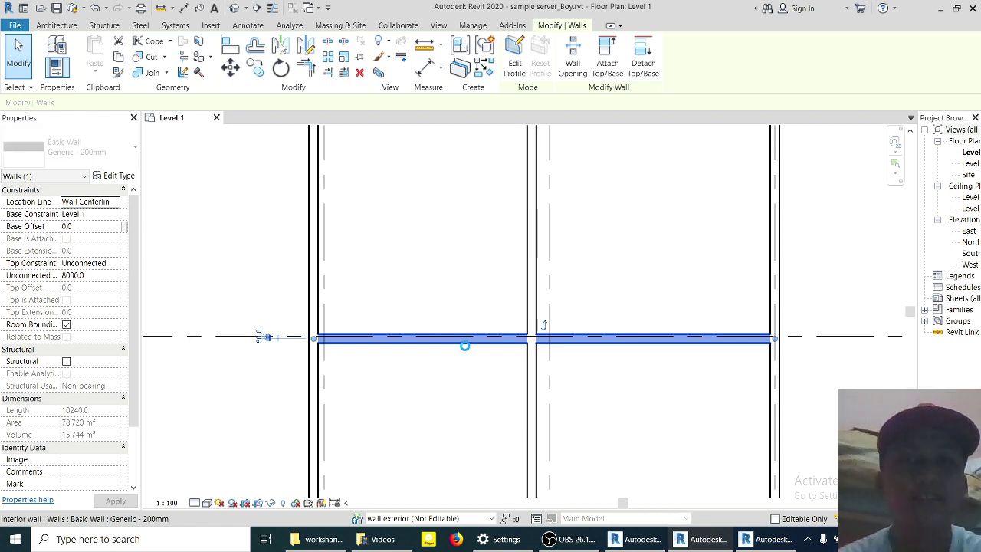
left_click_drag(464, 346, 464, 346)
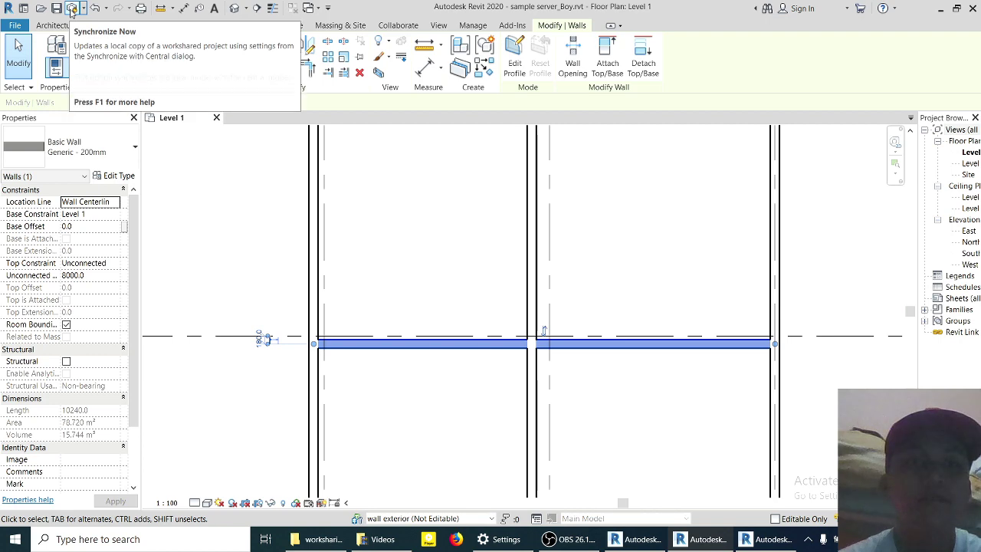
left_click(72, 10)
mouse_move(571, 539)
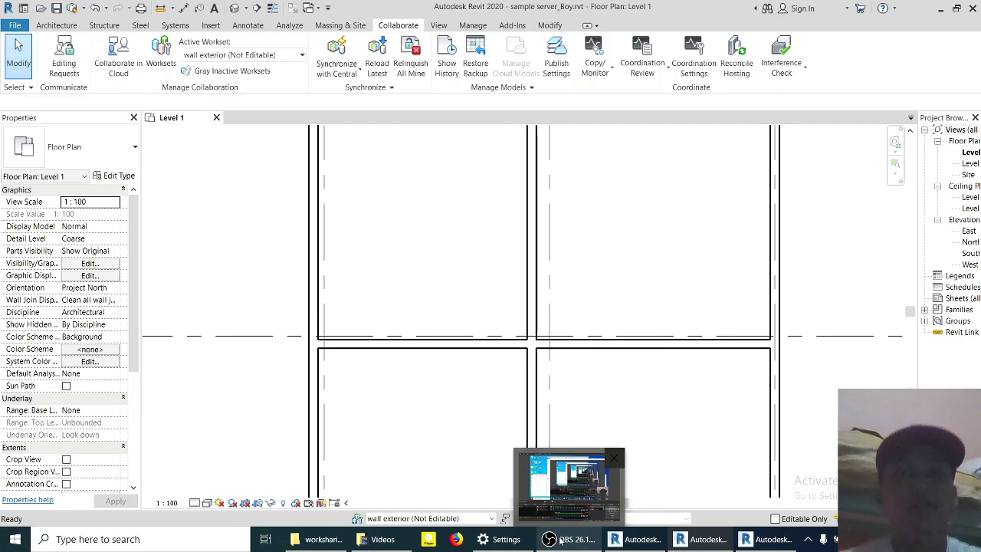